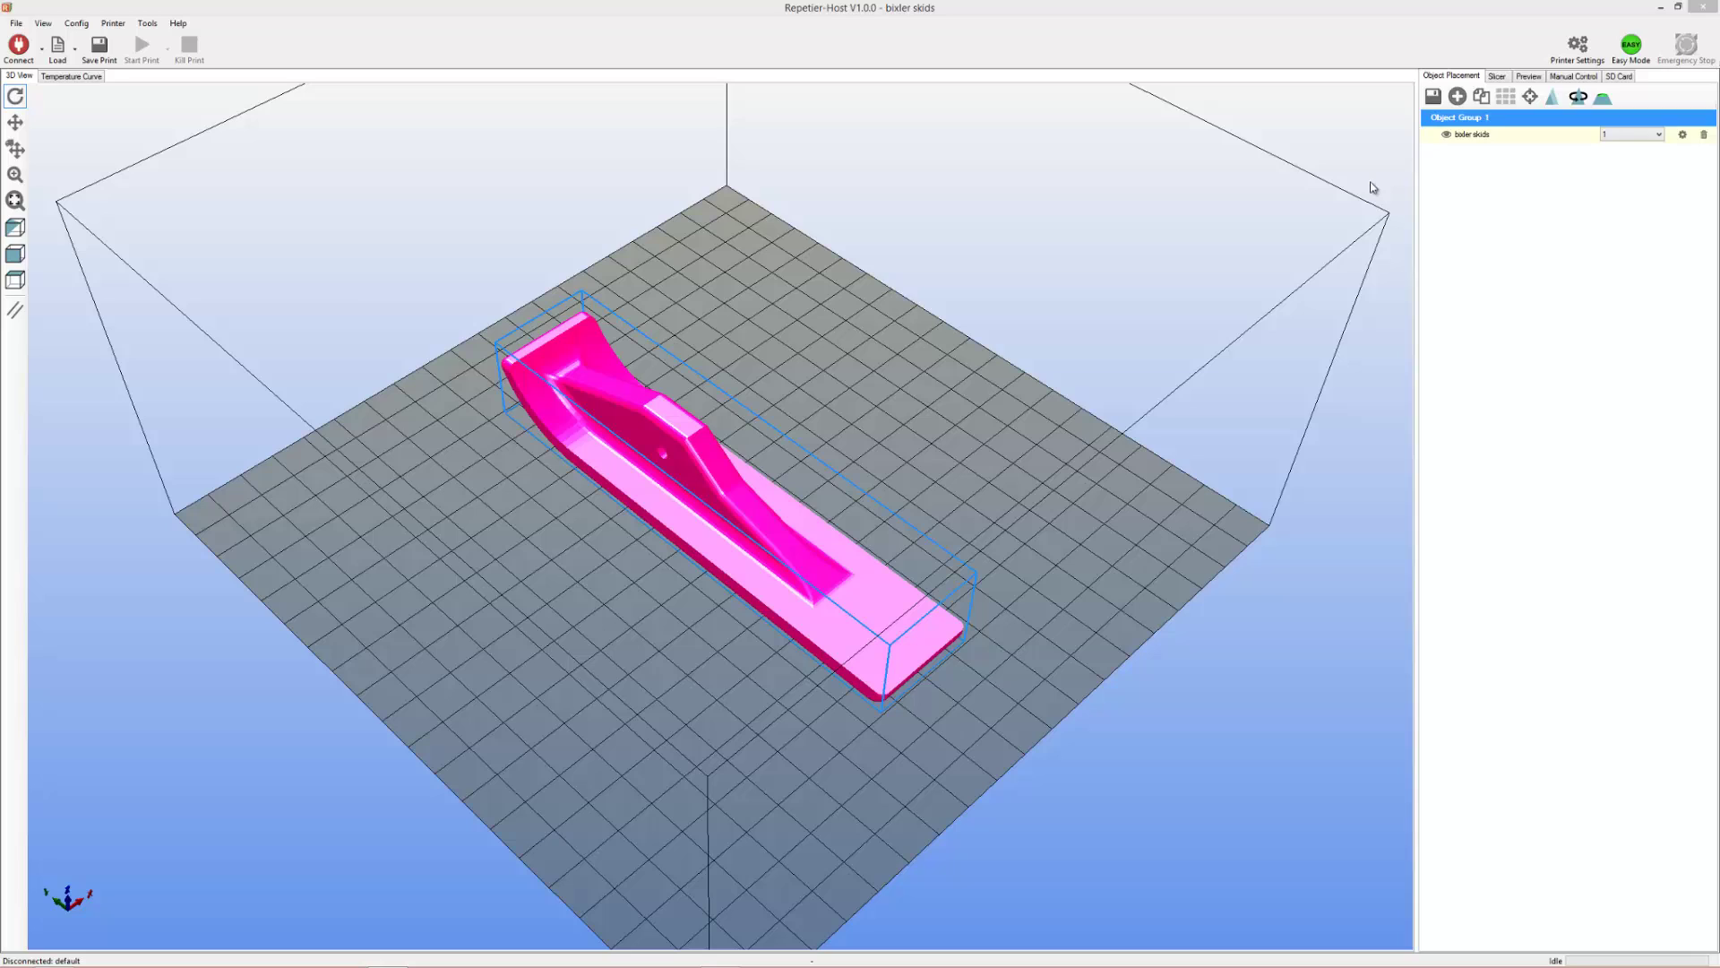
Open Slic3r's configuration window from the Slicer panel, showing Print Settings on Layers and perimeters.
{"action": "left_click", "coordinate": [1496, 76]}
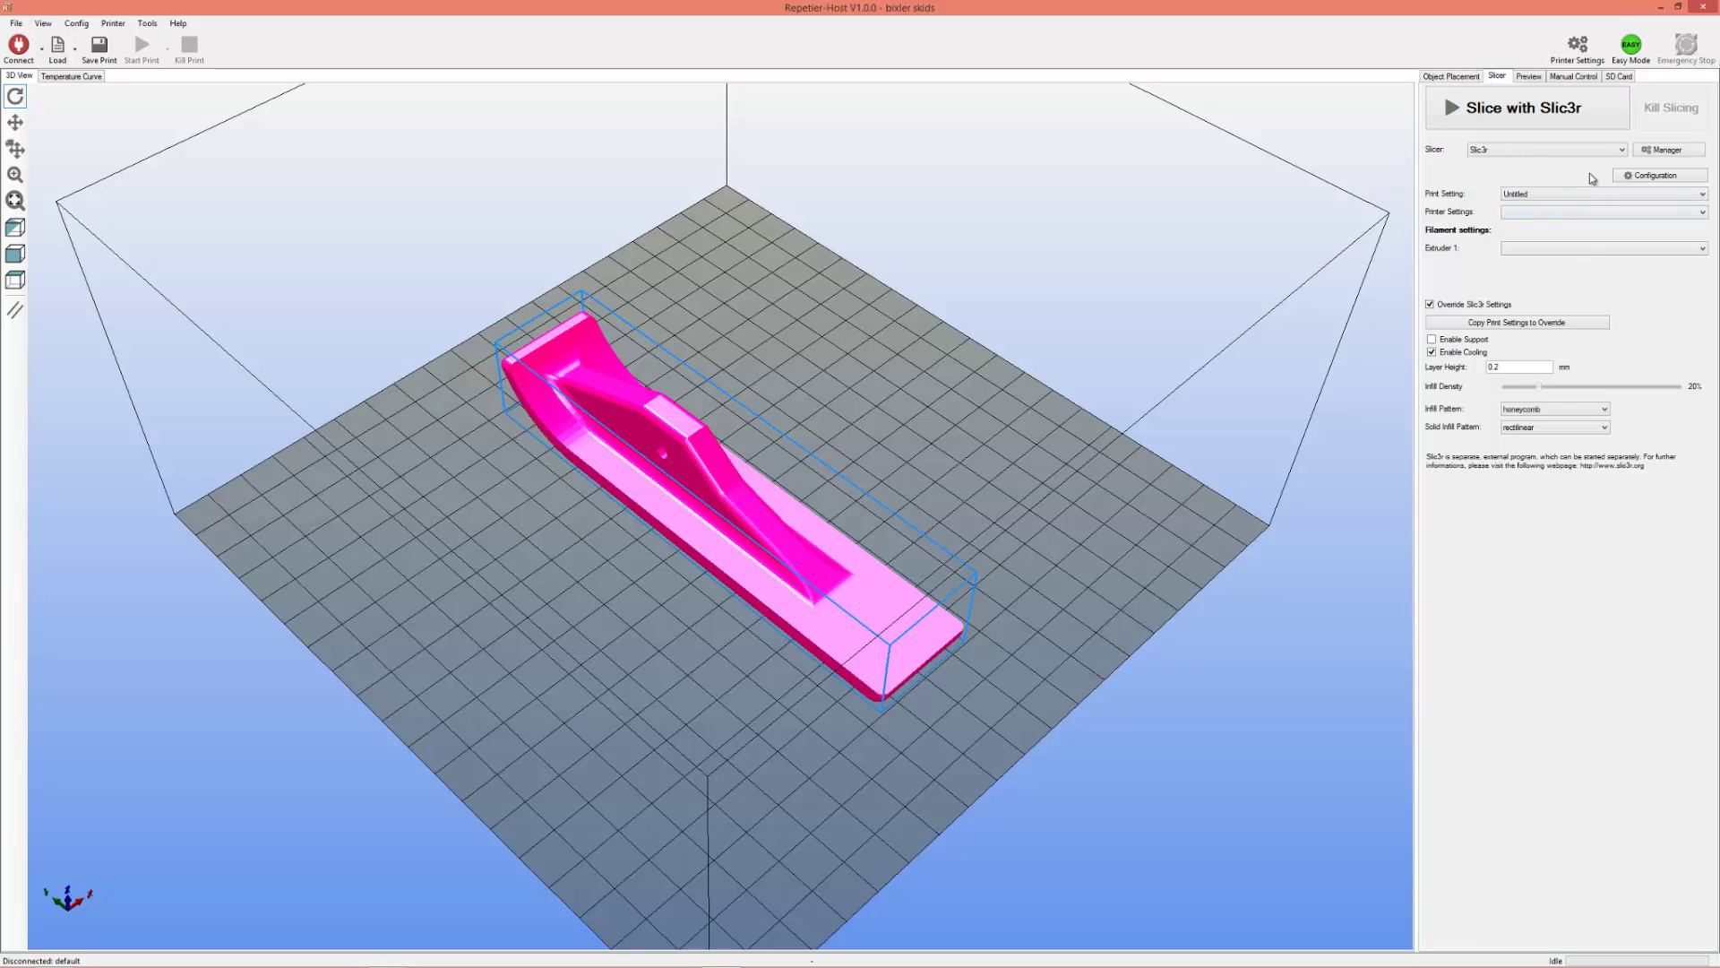
{"action": "left_click", "coordinate": [1641, 177]}
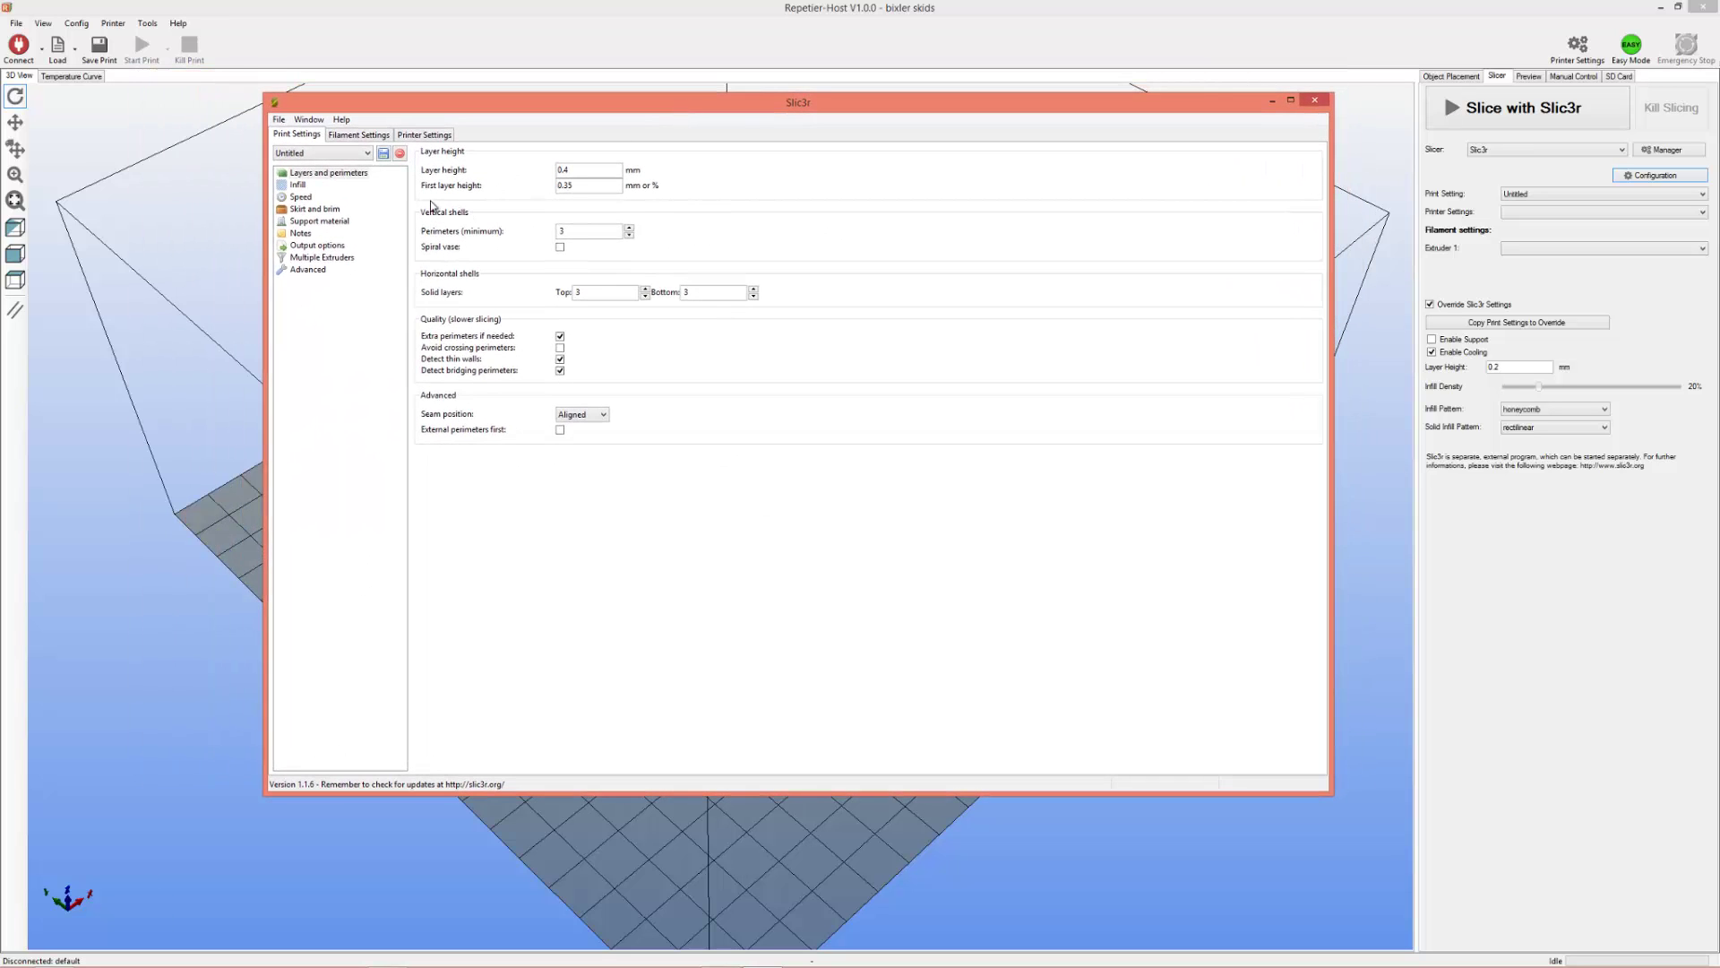
{"action": "left_click", "coordinate": [380, 139]}
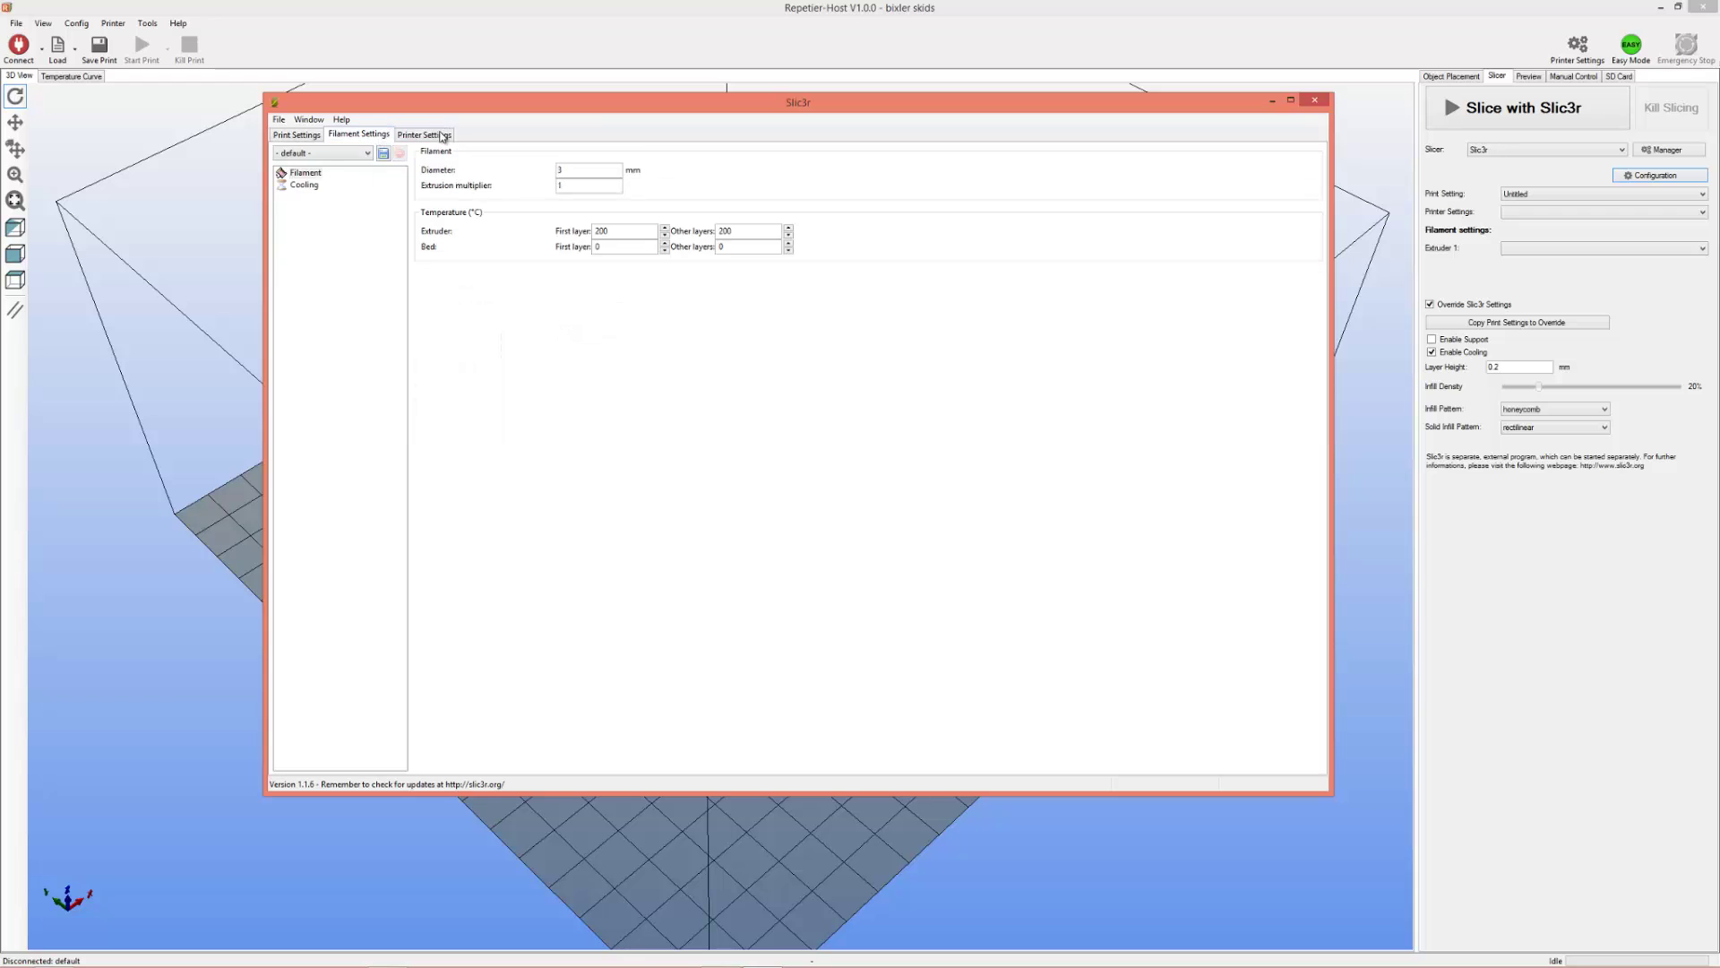
{"action": "left_click", "coordinate": [437, 139]}
{"action": "left_click", "coordinate": [296, 136]}
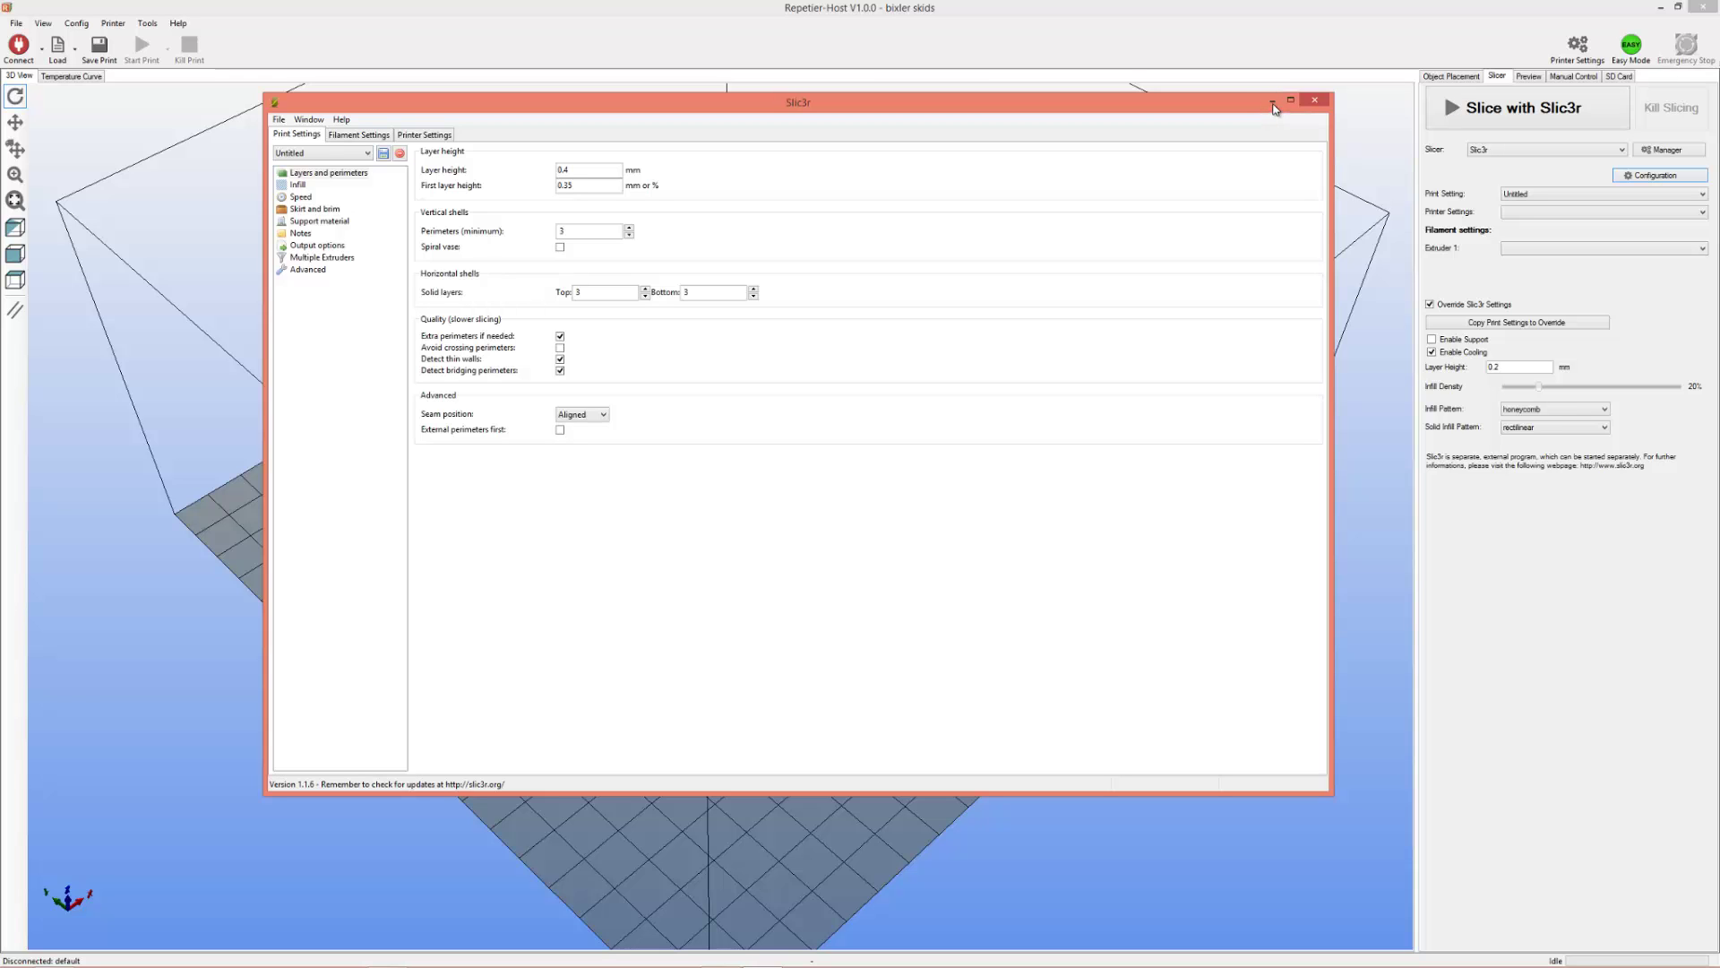
Tilt and zoom the 3D preview to examine the sliced skid's layer lines, then restore Slic3r.
{"action": "left_click", "coordinate": [1271, 103]}
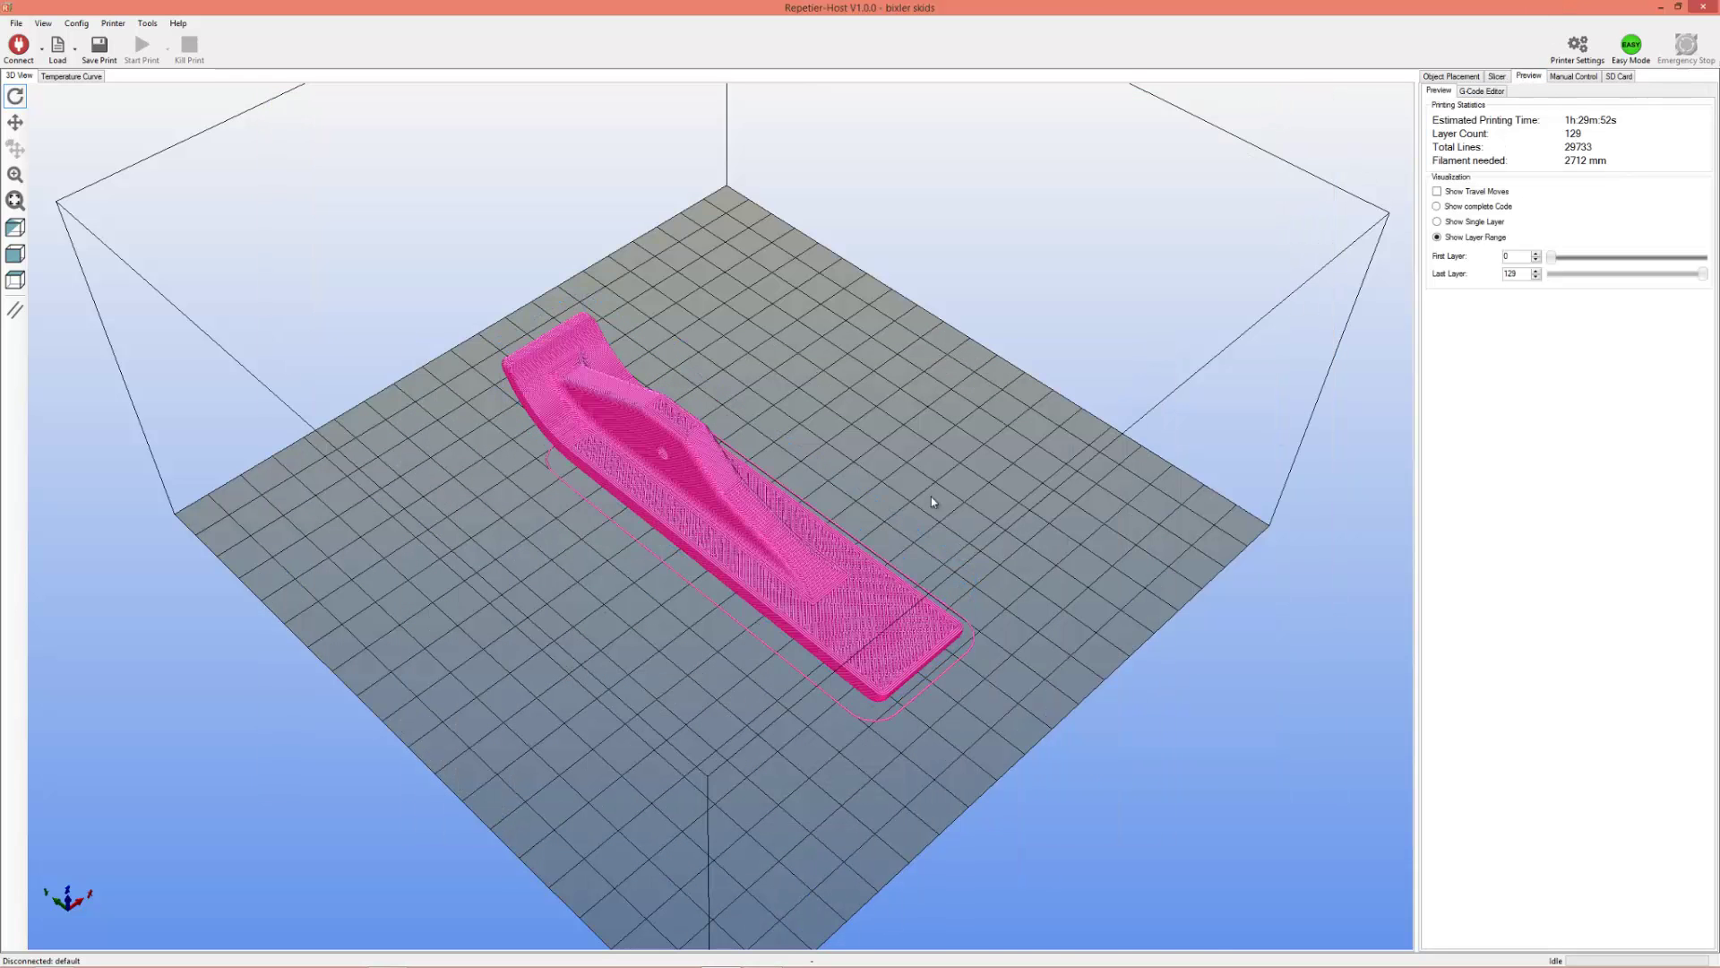
{"action": "left_click_drag", "start_coordinate": [932, 497], "coordinate": [842, 559]}
{"action": "scroll", "coordinate": [842, 558], "scroll_direction": "up", "scroll_amount": 10}
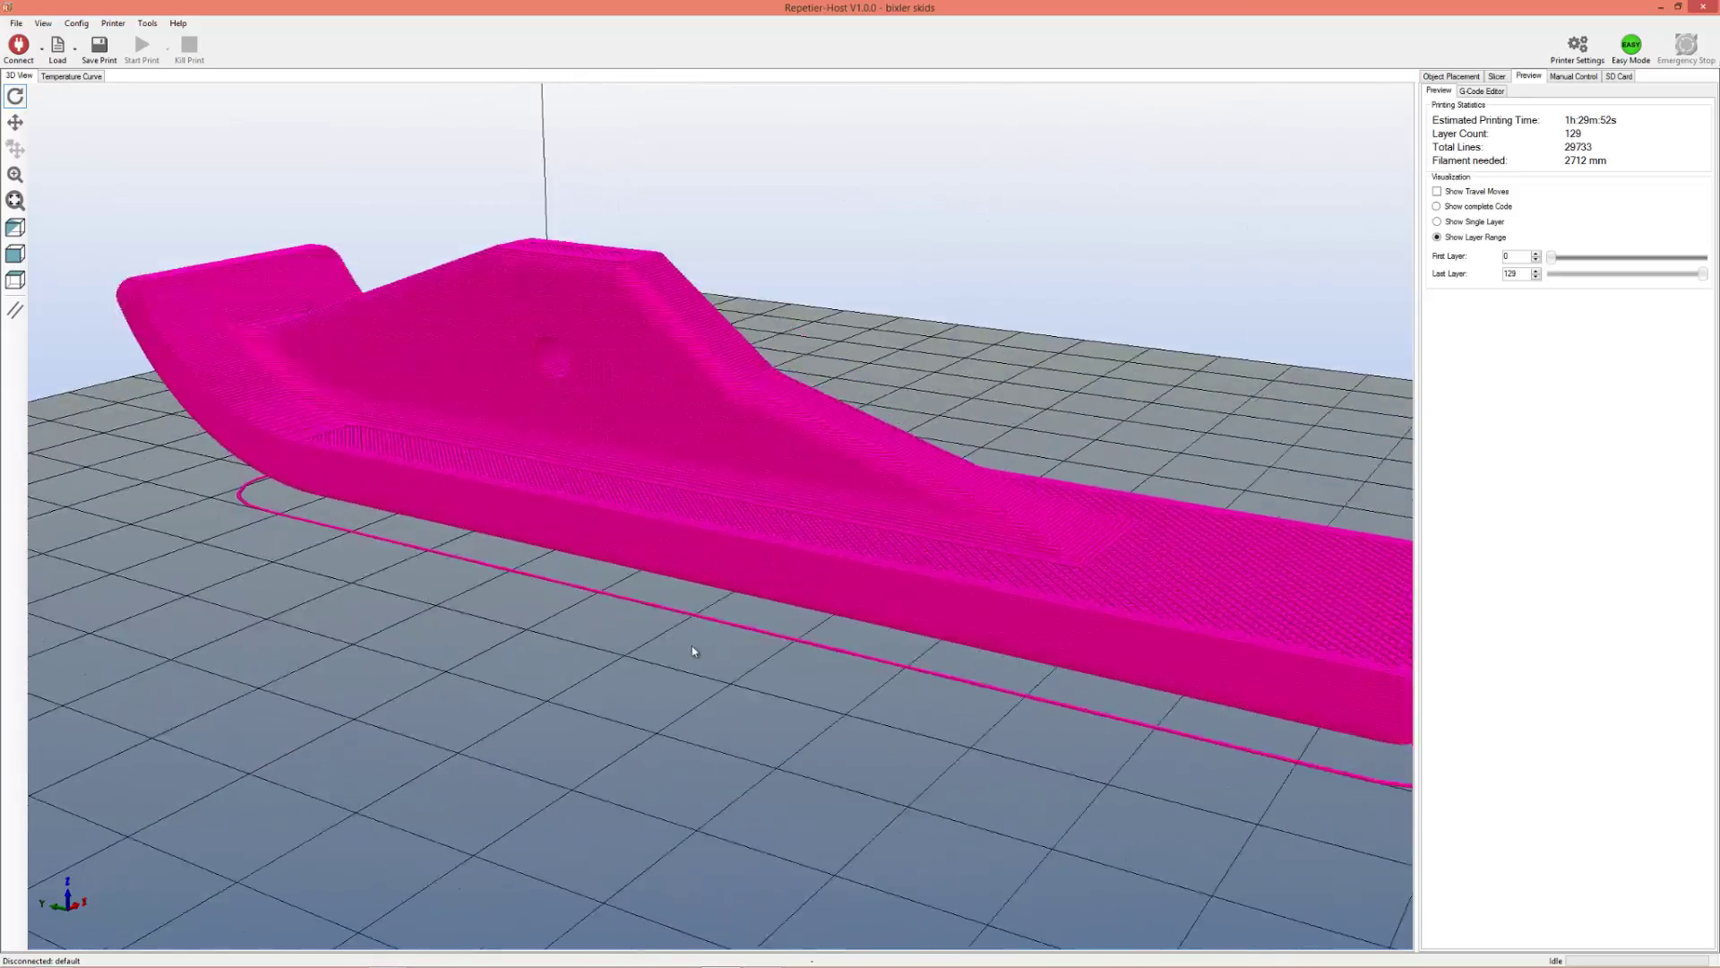
{"action": "left_click_drag", "start_coordinate": [629, 633], "coordinate": [683, 573]}
{"action": "scroll", "coordinate": [668, 583], "scroll_direction": "up", "scroll_amount": 8}
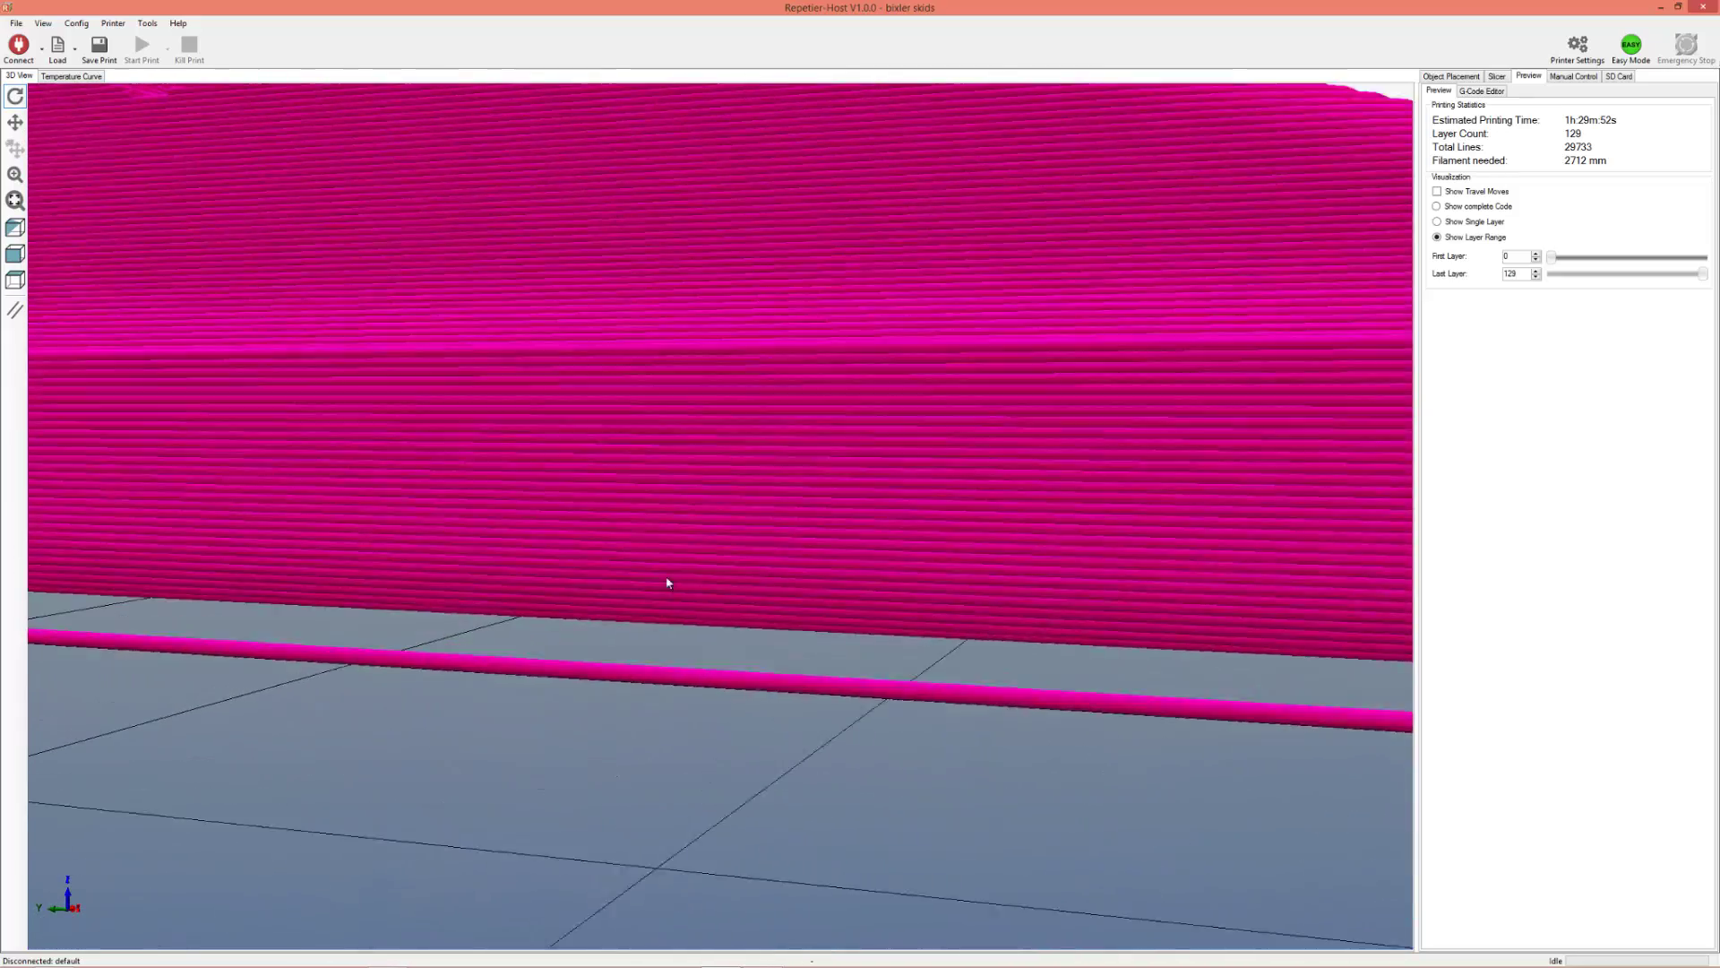
{"action": "scroll", "coordinate": [574, 438], "scroll_direction": "down", "scroll_amount": 3}
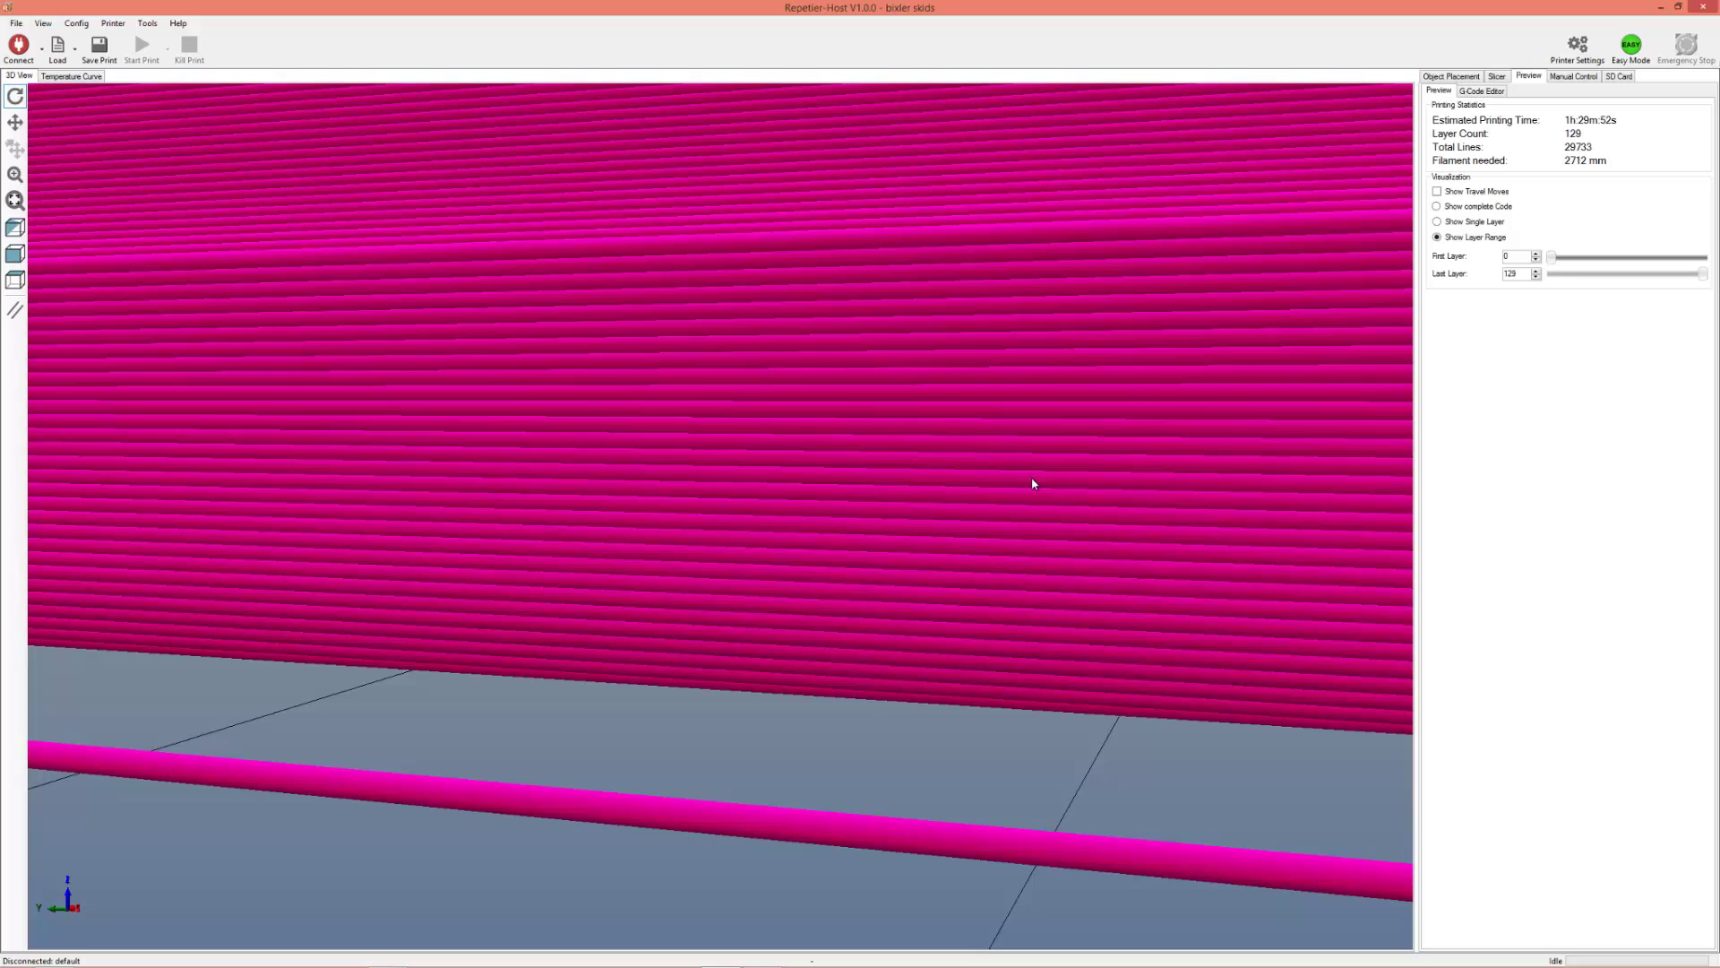
{"action": "mouse_move", "coordinate": [1120, 965]}
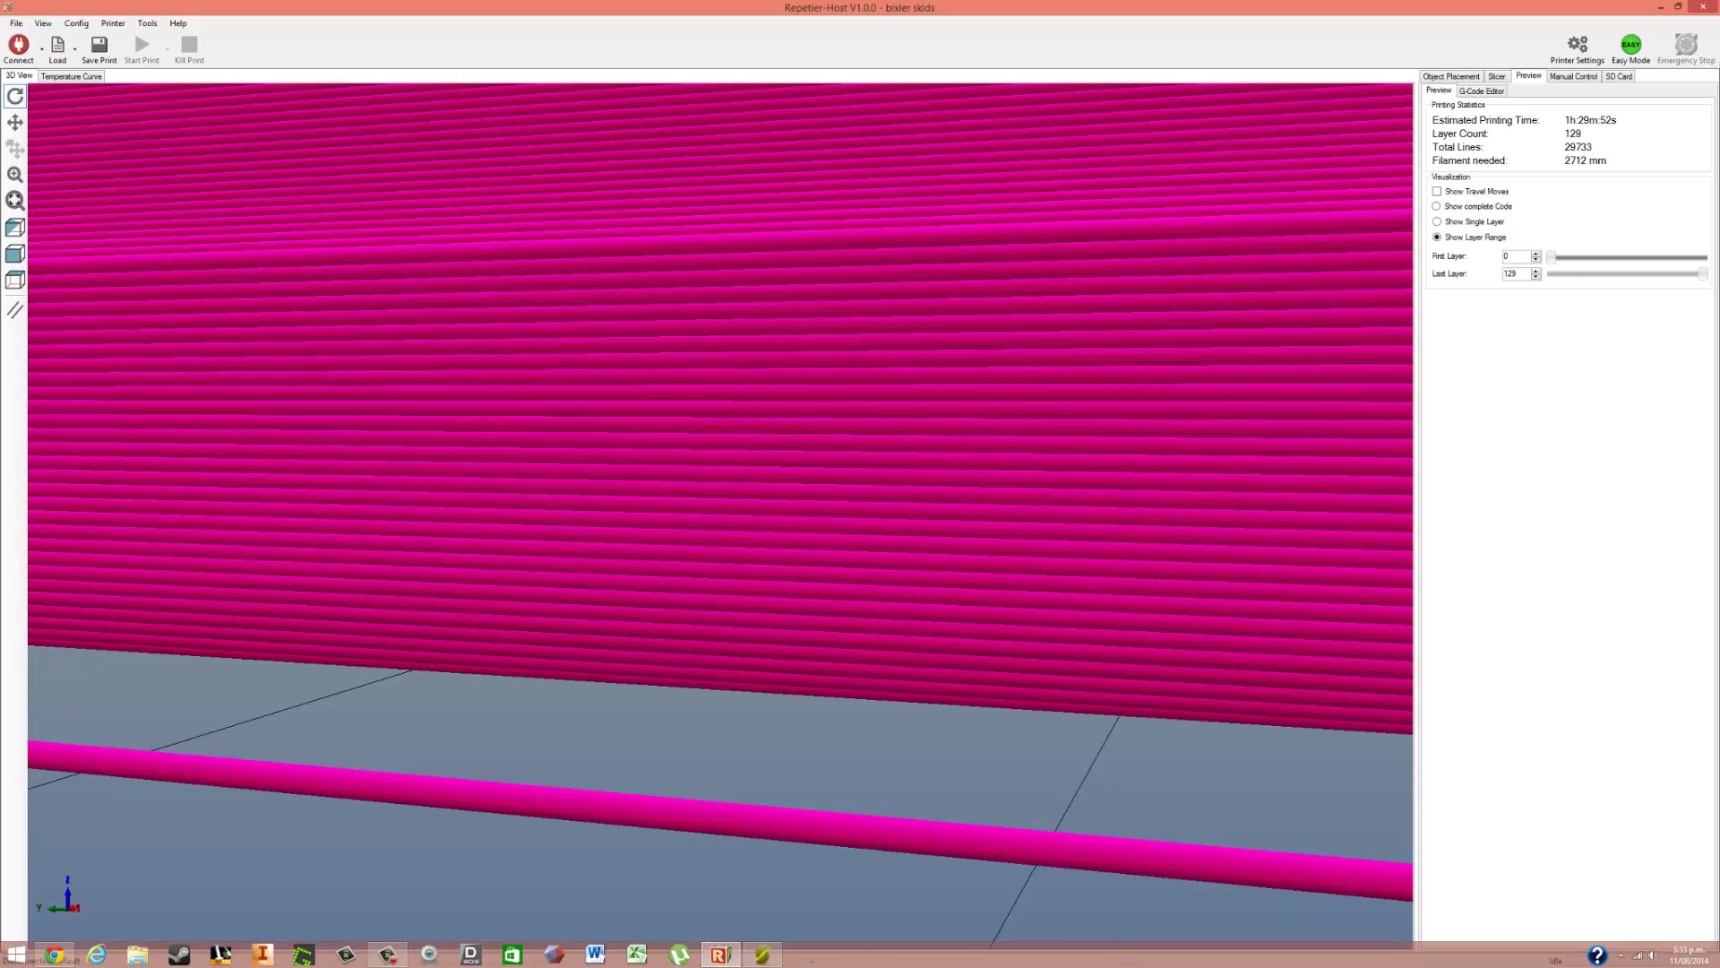
{"action": "left_click", "coordinate": [763, 954]}
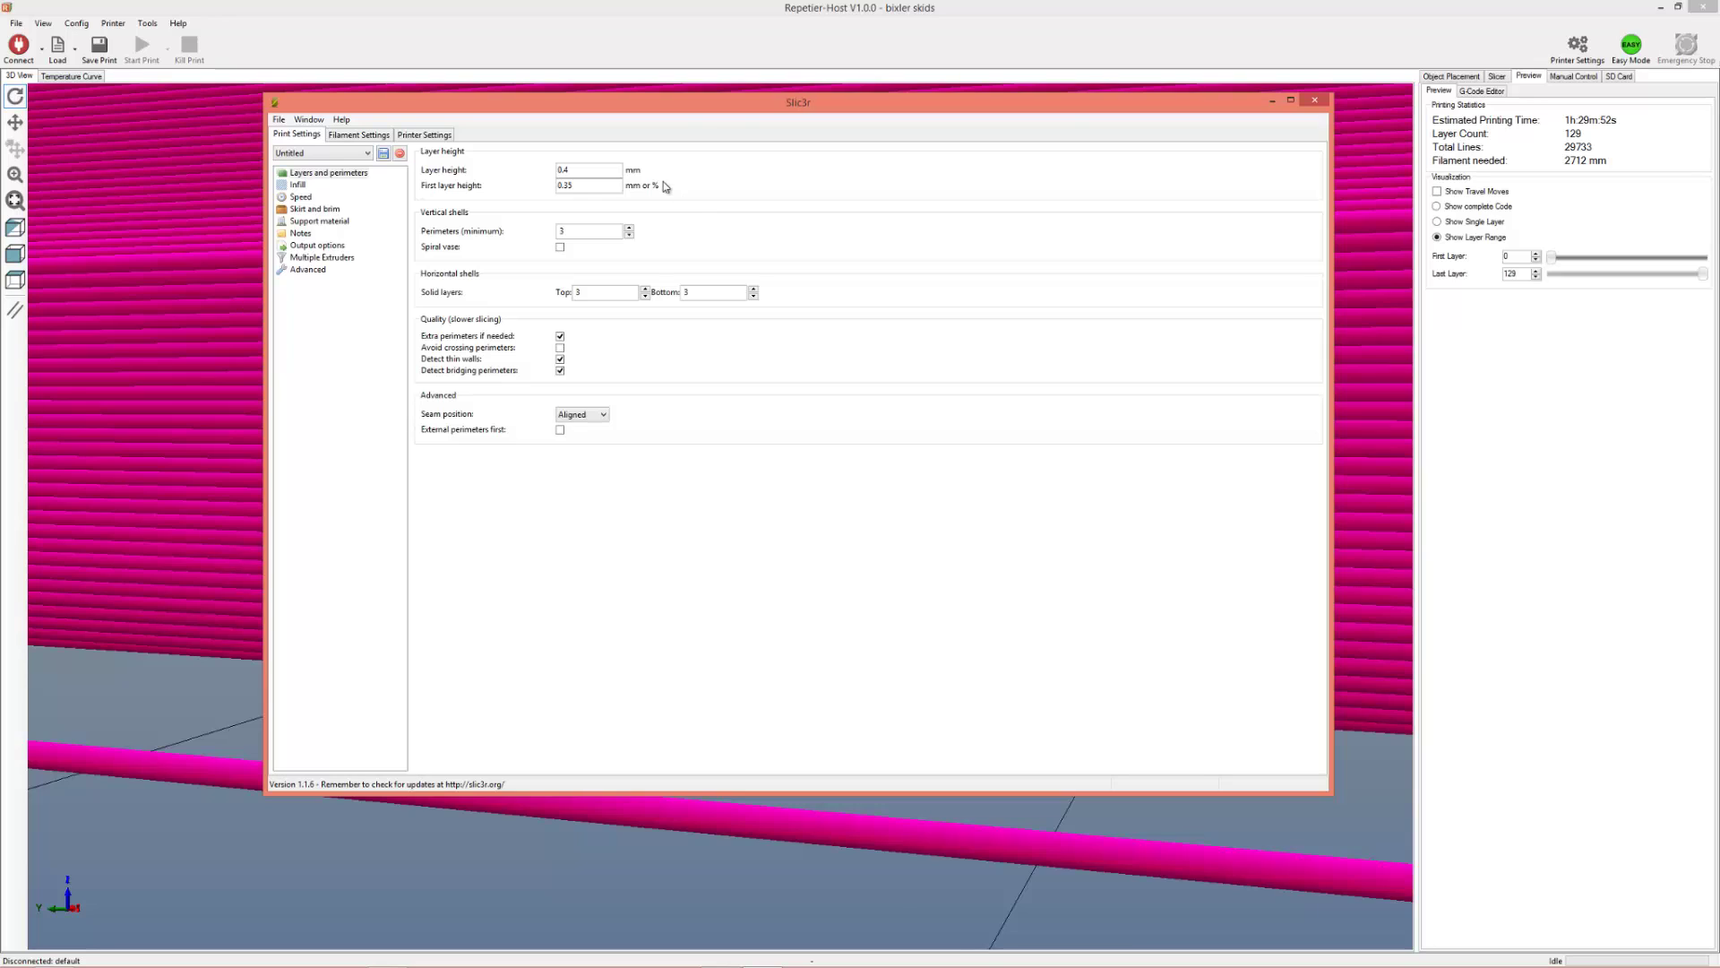
{"action": "mouse_move", "coordinate": [591, 167]}
{"action": "left_click", "coordinate": [1272, 102]}
{"action": "scroll", "coordinate": [797, 601], "scroll_direction": "up", "scroll_amount": 10}
{"action": "scroll", "coordinate": [796, 602], "scroll_direction": "down", "scroll_amount": 10}
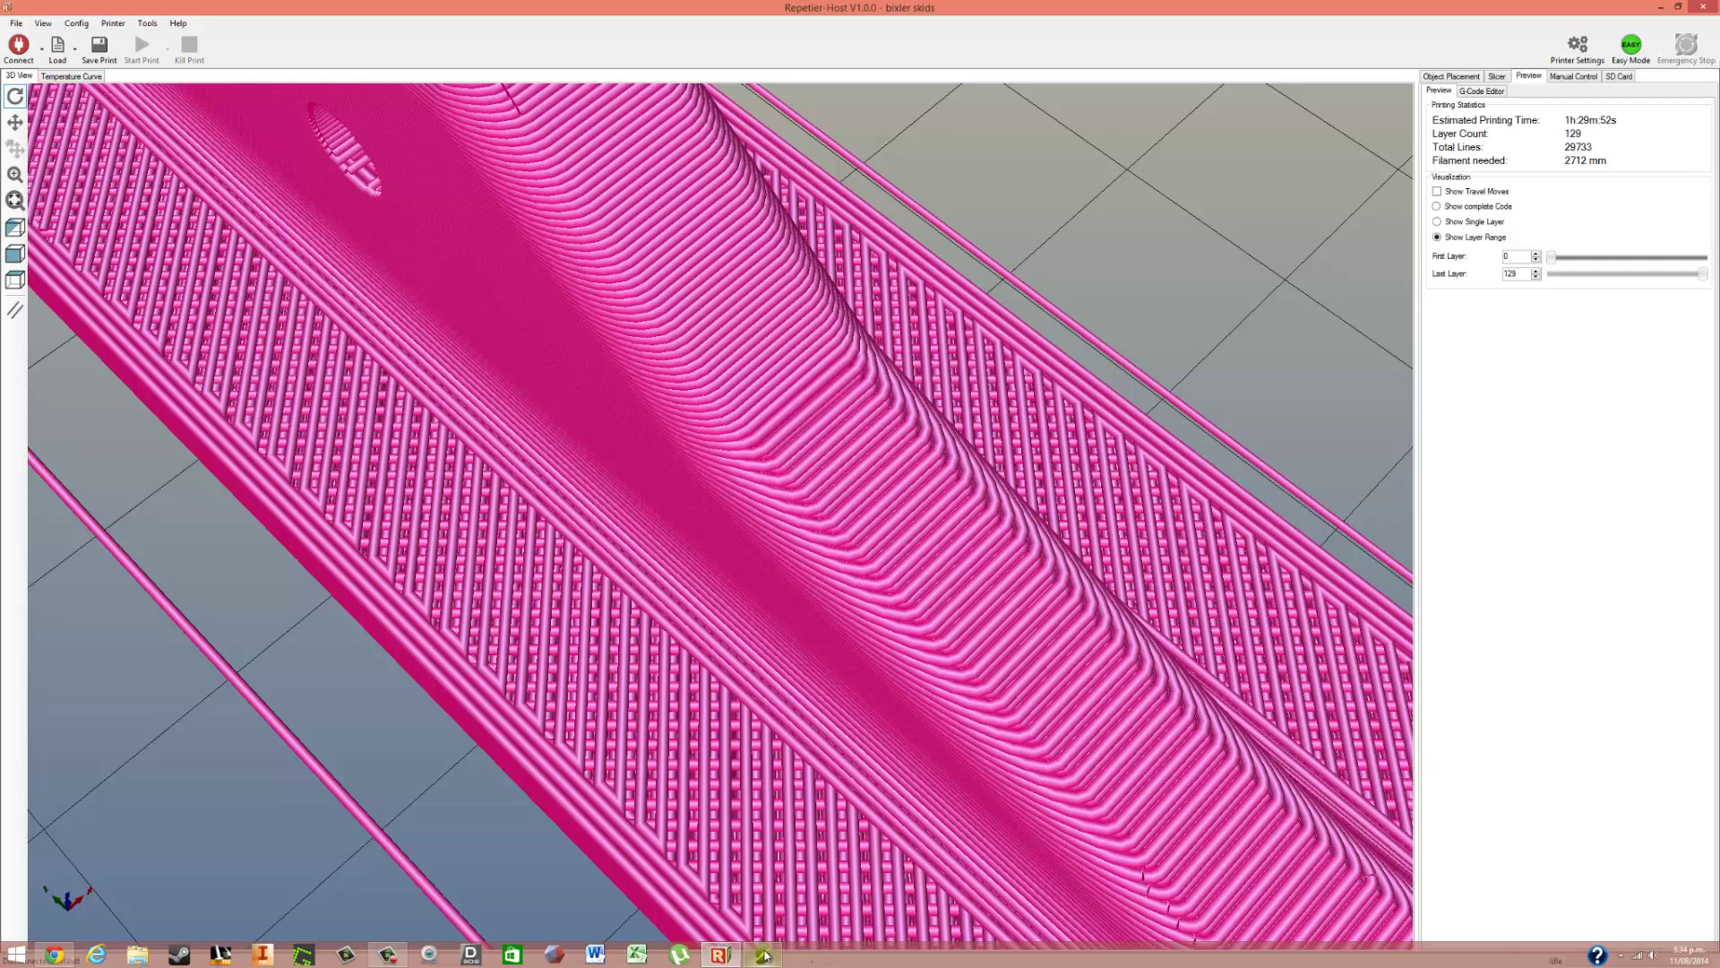
{"action": "left_click", "coordinate": [771, 955]}
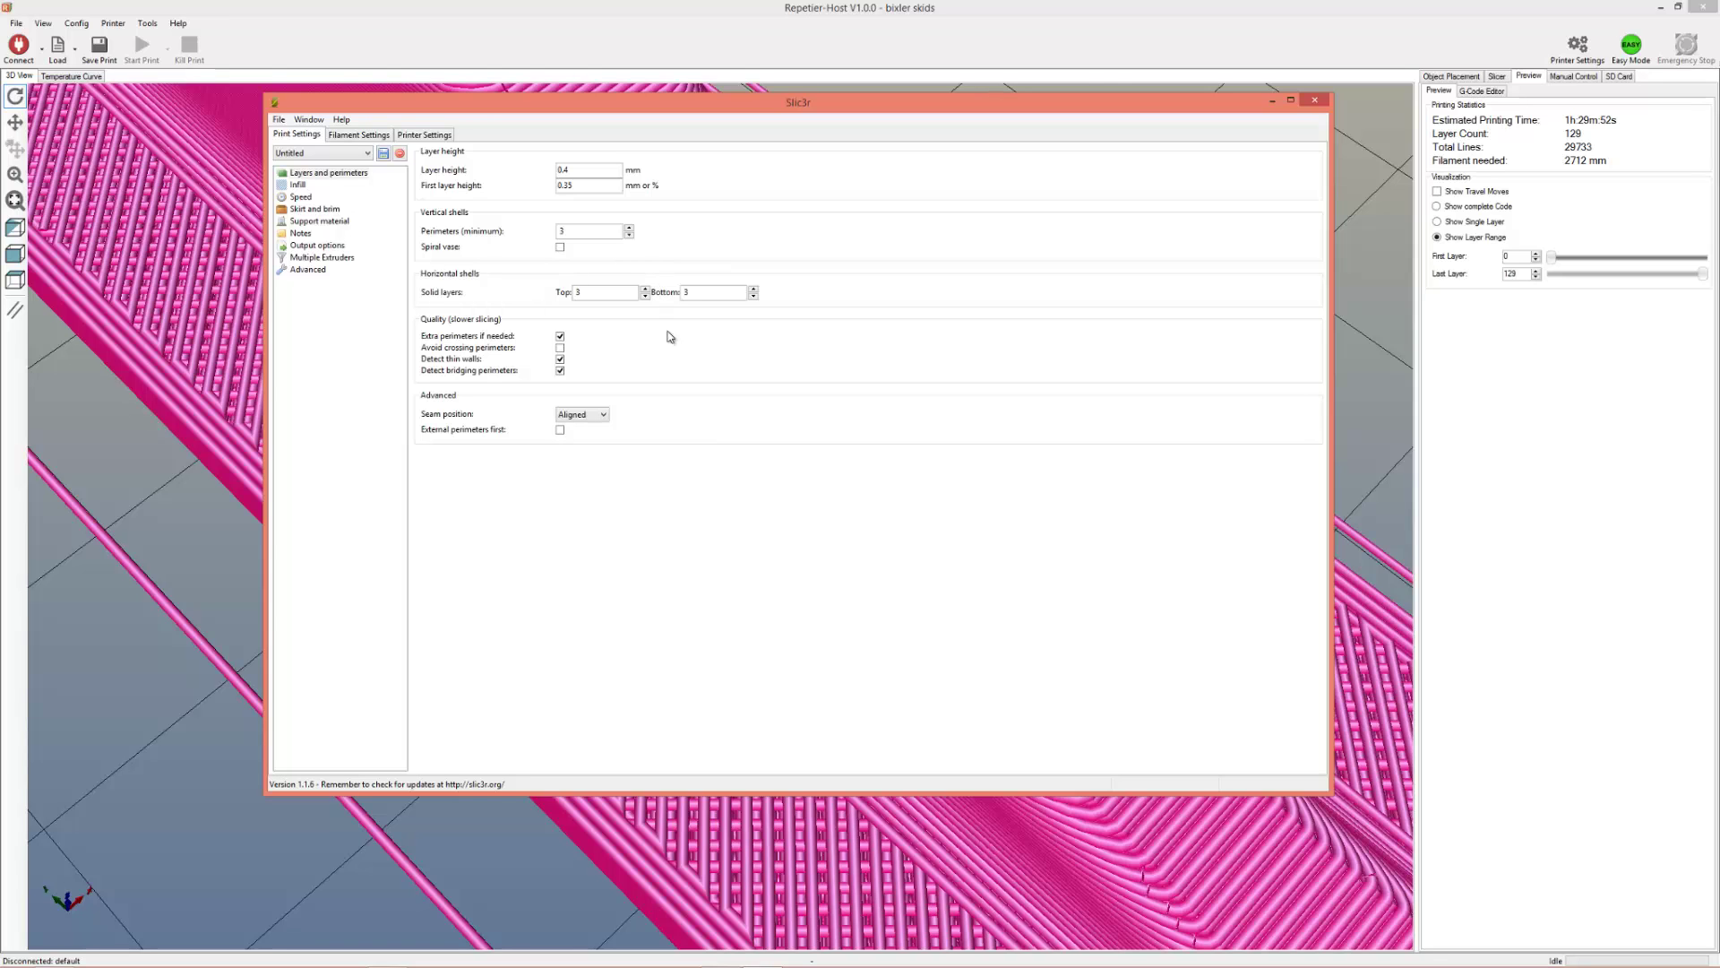
{"action": "left_click", "coordinate": [1273, 101]}
{"action": "left_click_drag", "start_coordinate": [683, 301], "coordinate": [690, 260]}
{"action": "scroll", "coordinate": [512, 164], "scroll_direction": "down", "scroll_amount": 3}
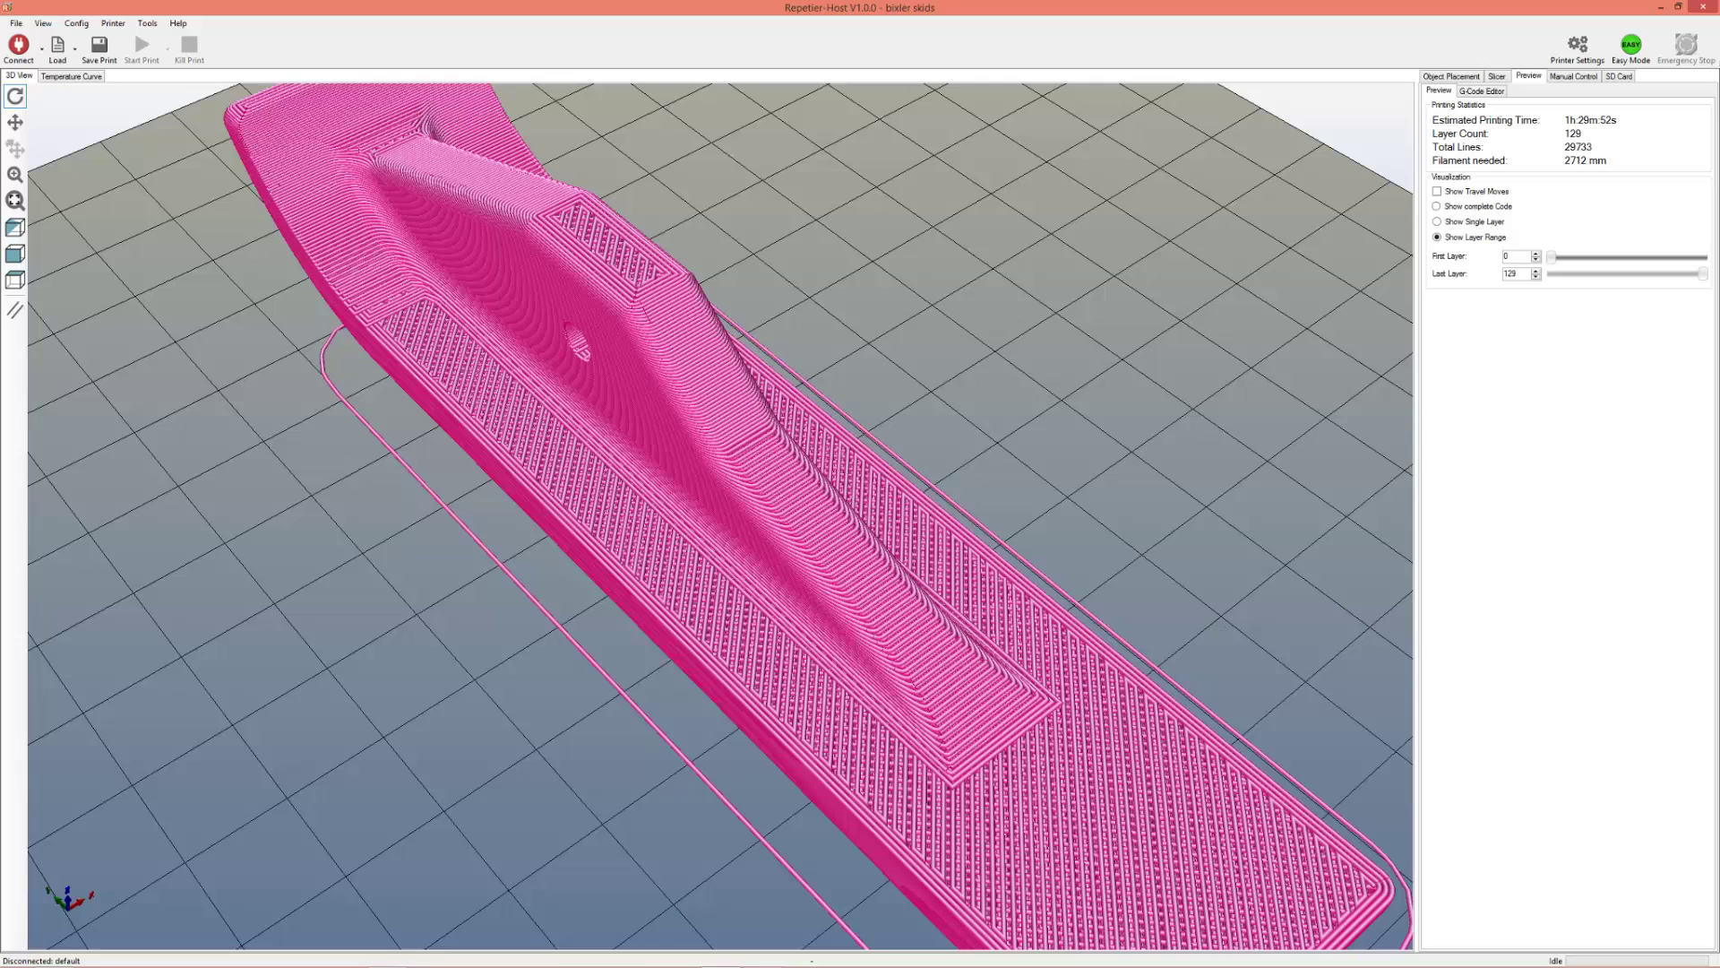
{"action": "left_click", "coordinate": [763, 958]}
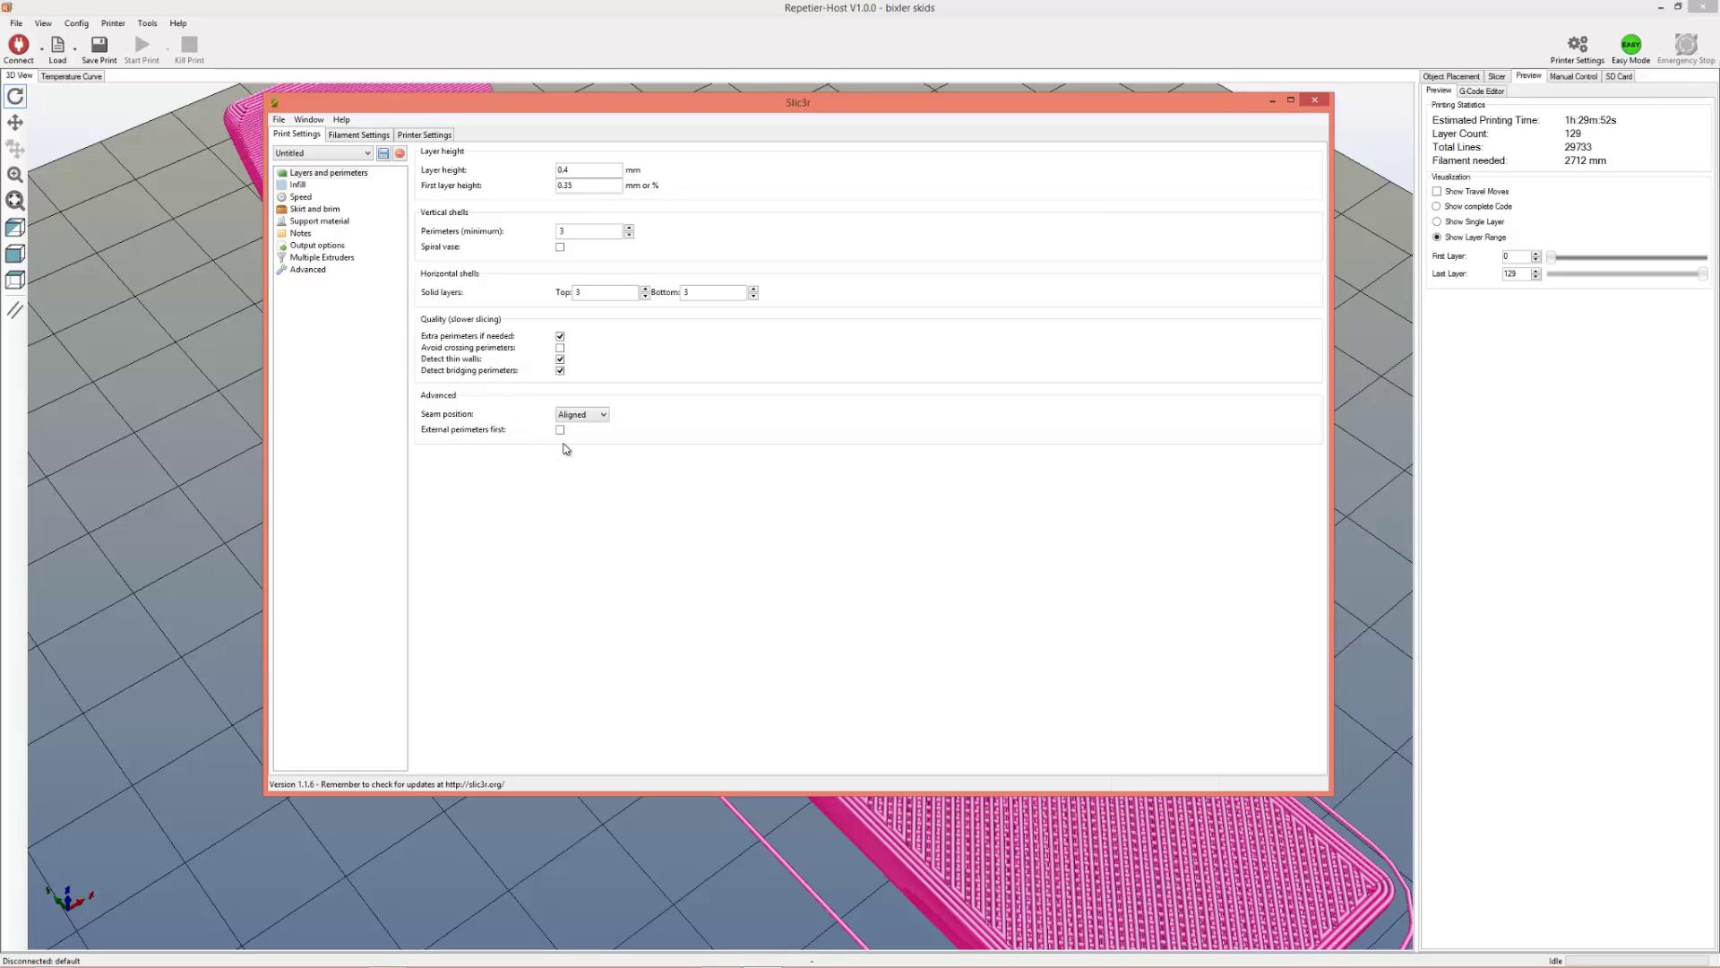
Show the Infill page: 40% density, honeycomb pattern, rectilinear top/bottom fill, 45° angle.
{"action": "mouse_move", "coordinate": [561, 439]}
{"action": "left_click", "coordinate": [298, 184]}
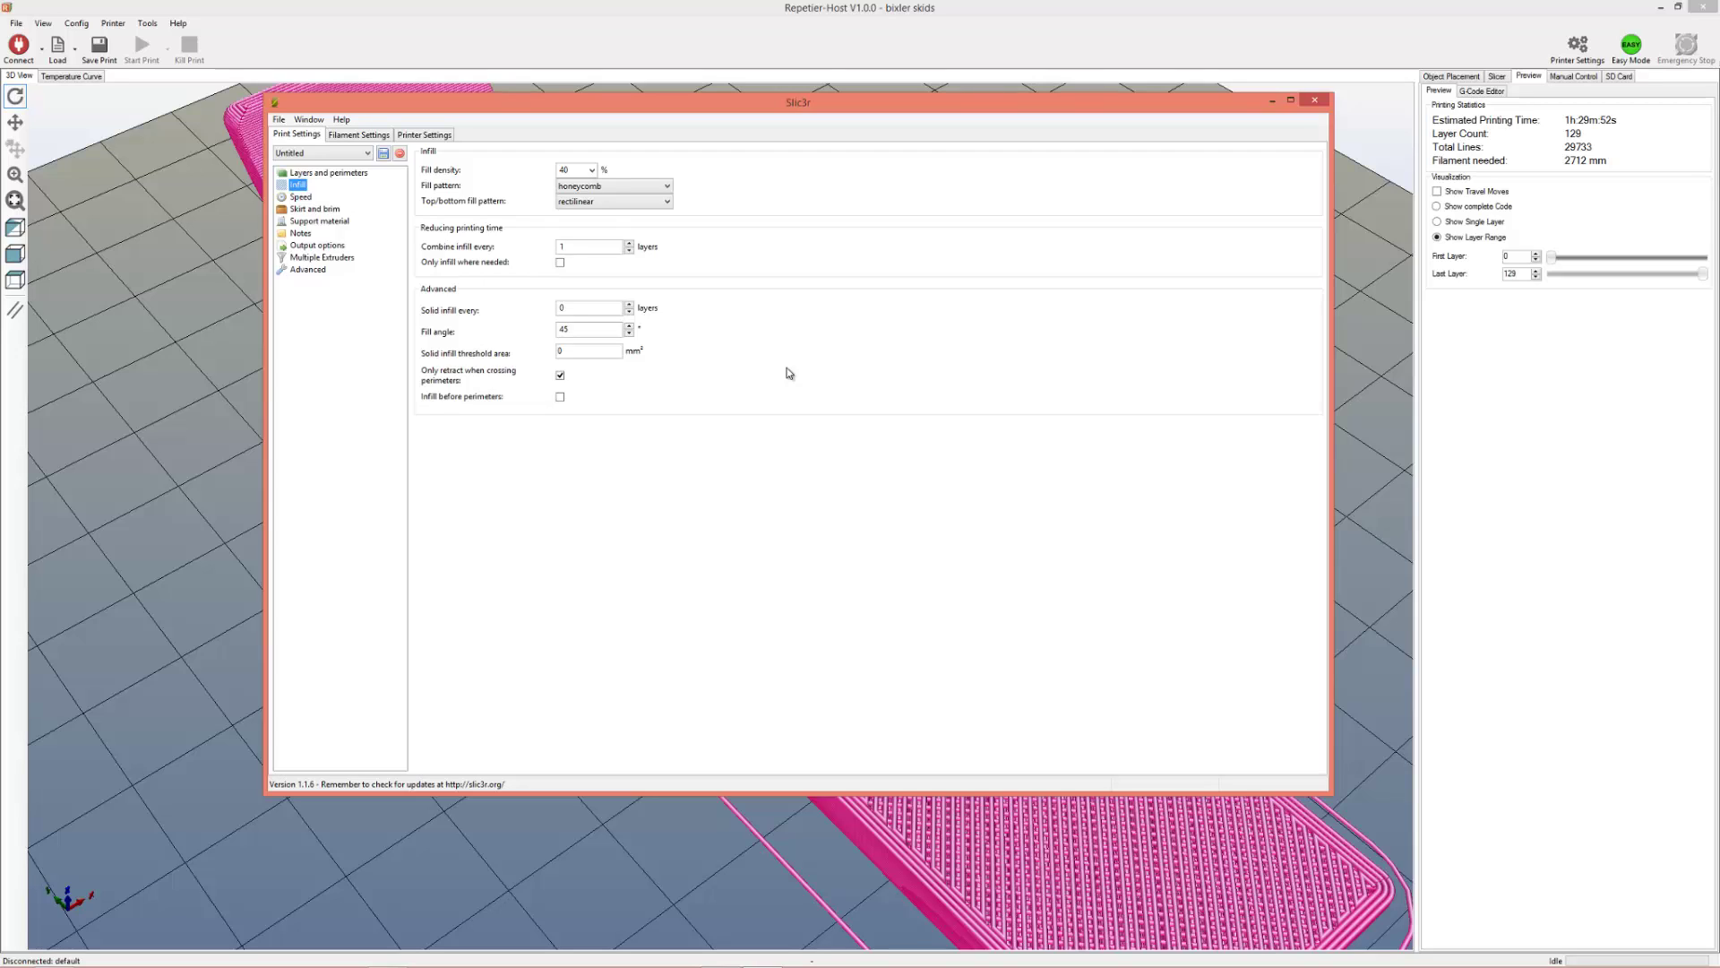
Cut the preview's last layer down to 21 to expose the honeycomb infill, then restore Slic3r.
{"action": "left_click", "coordinate": [1271, 101]}
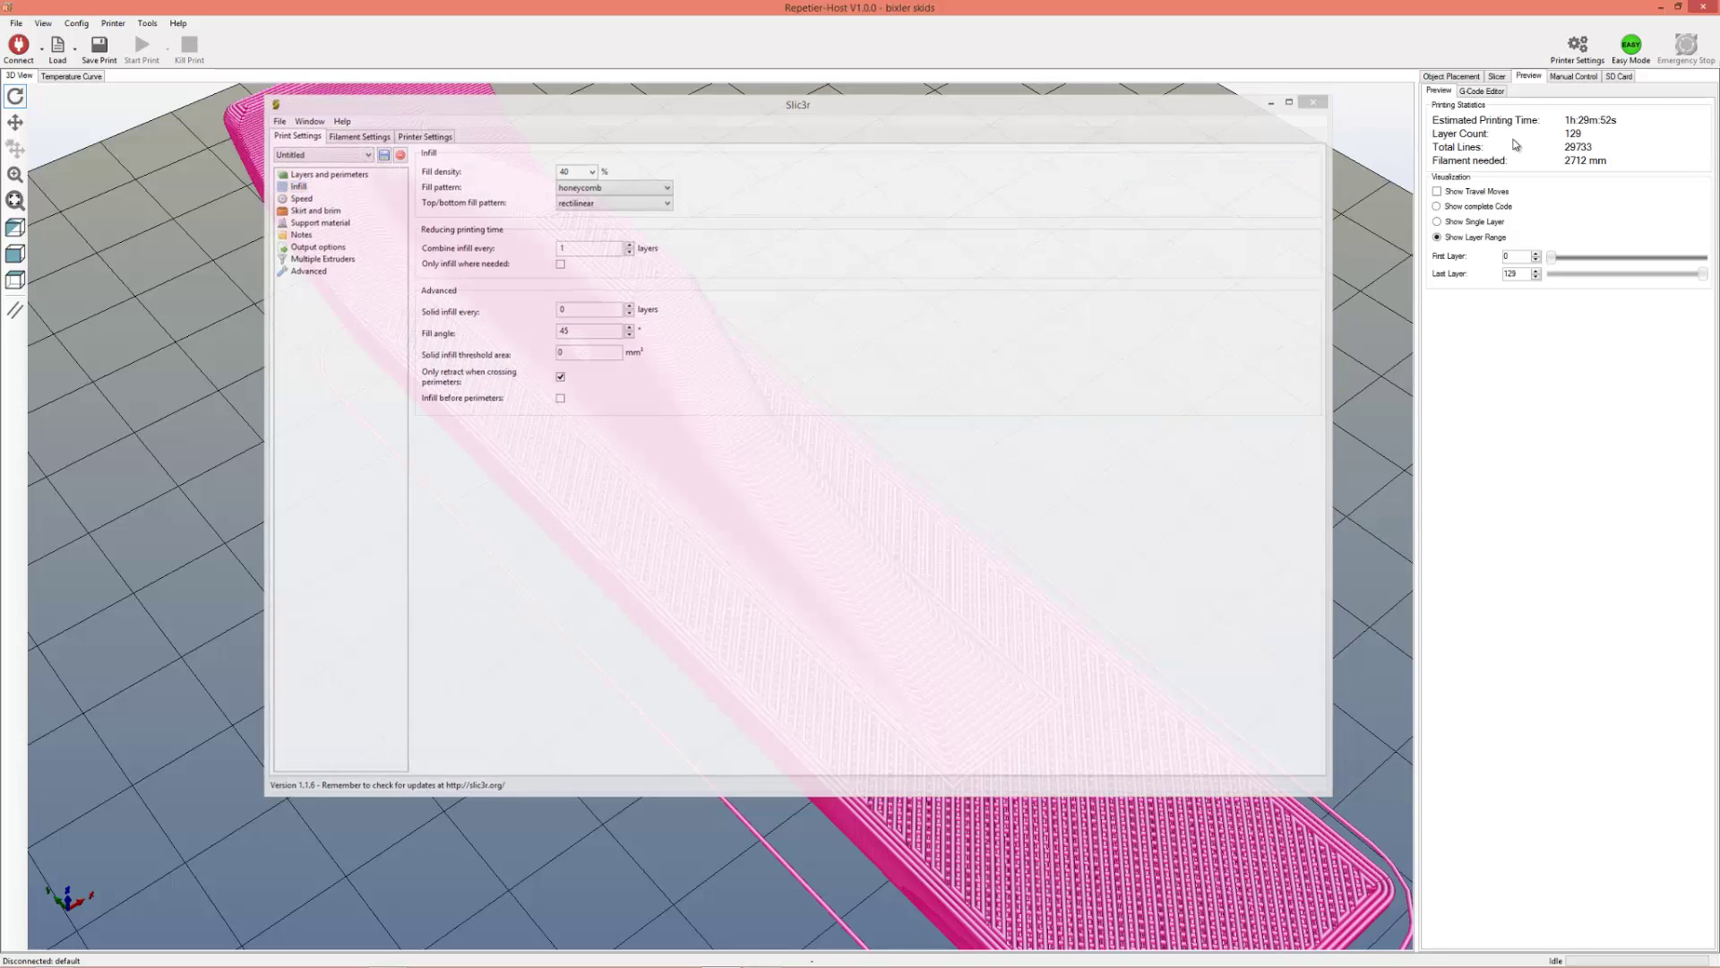
{"action": "left_click_drag", "start_coordinate": [1698, 275], "coordinate": [1579, 275]}
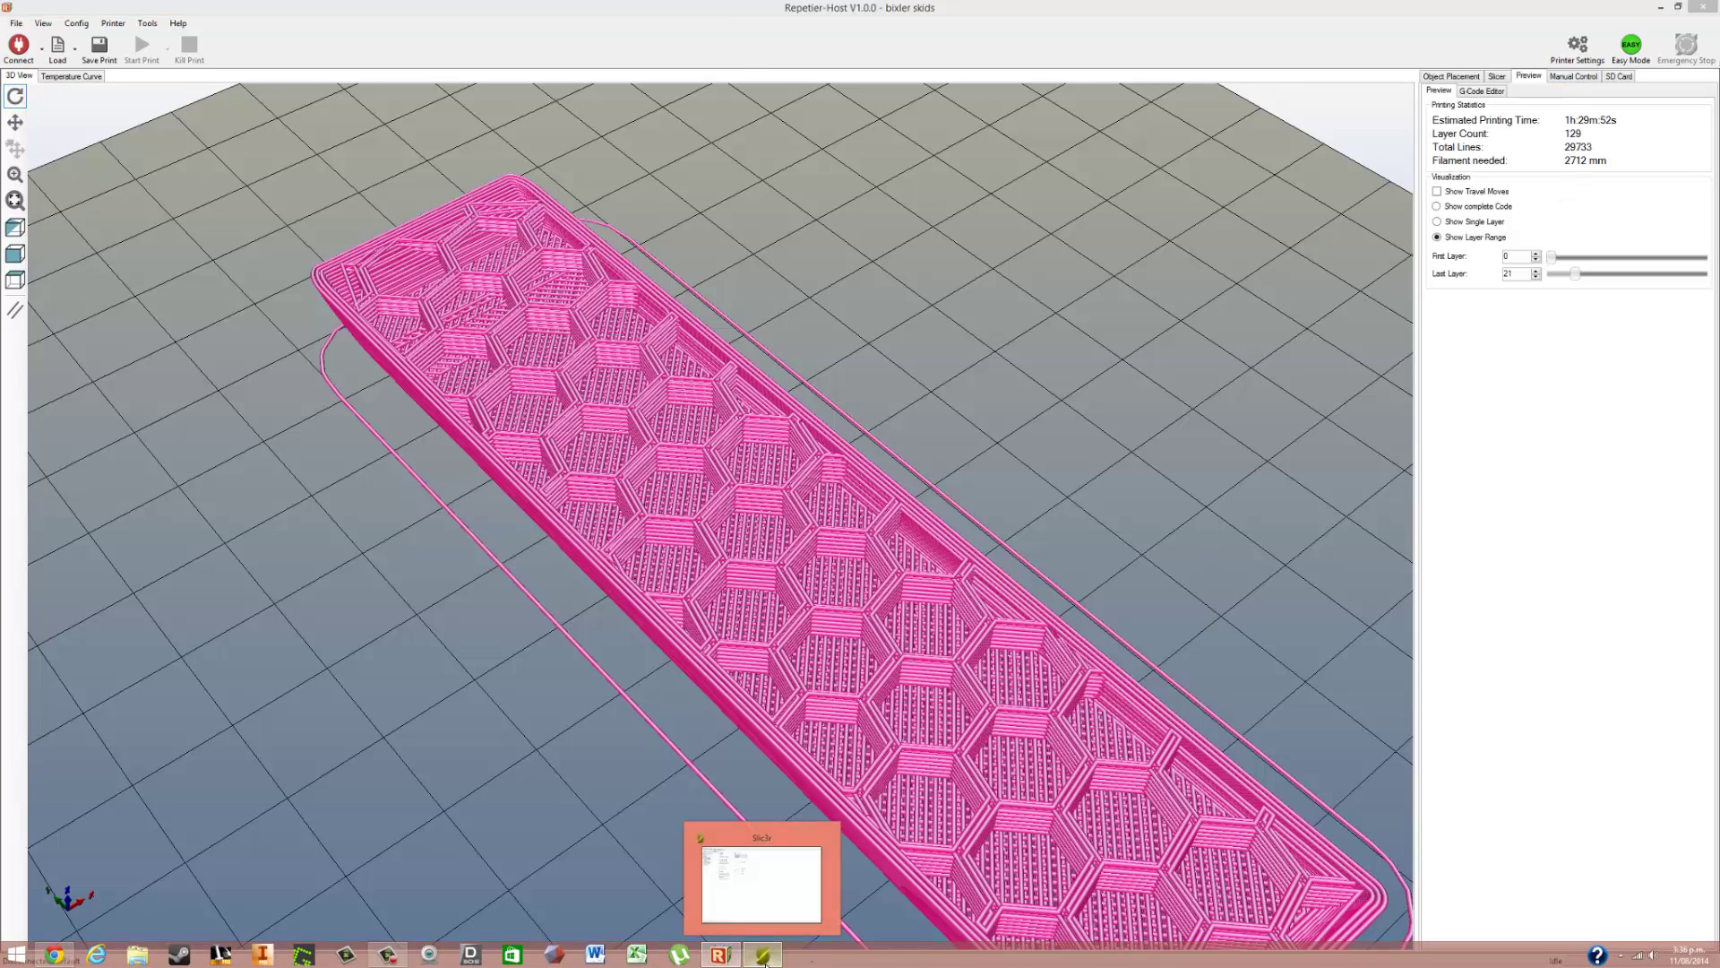
{"action": "left_click", "coordinate": [764, 957]}
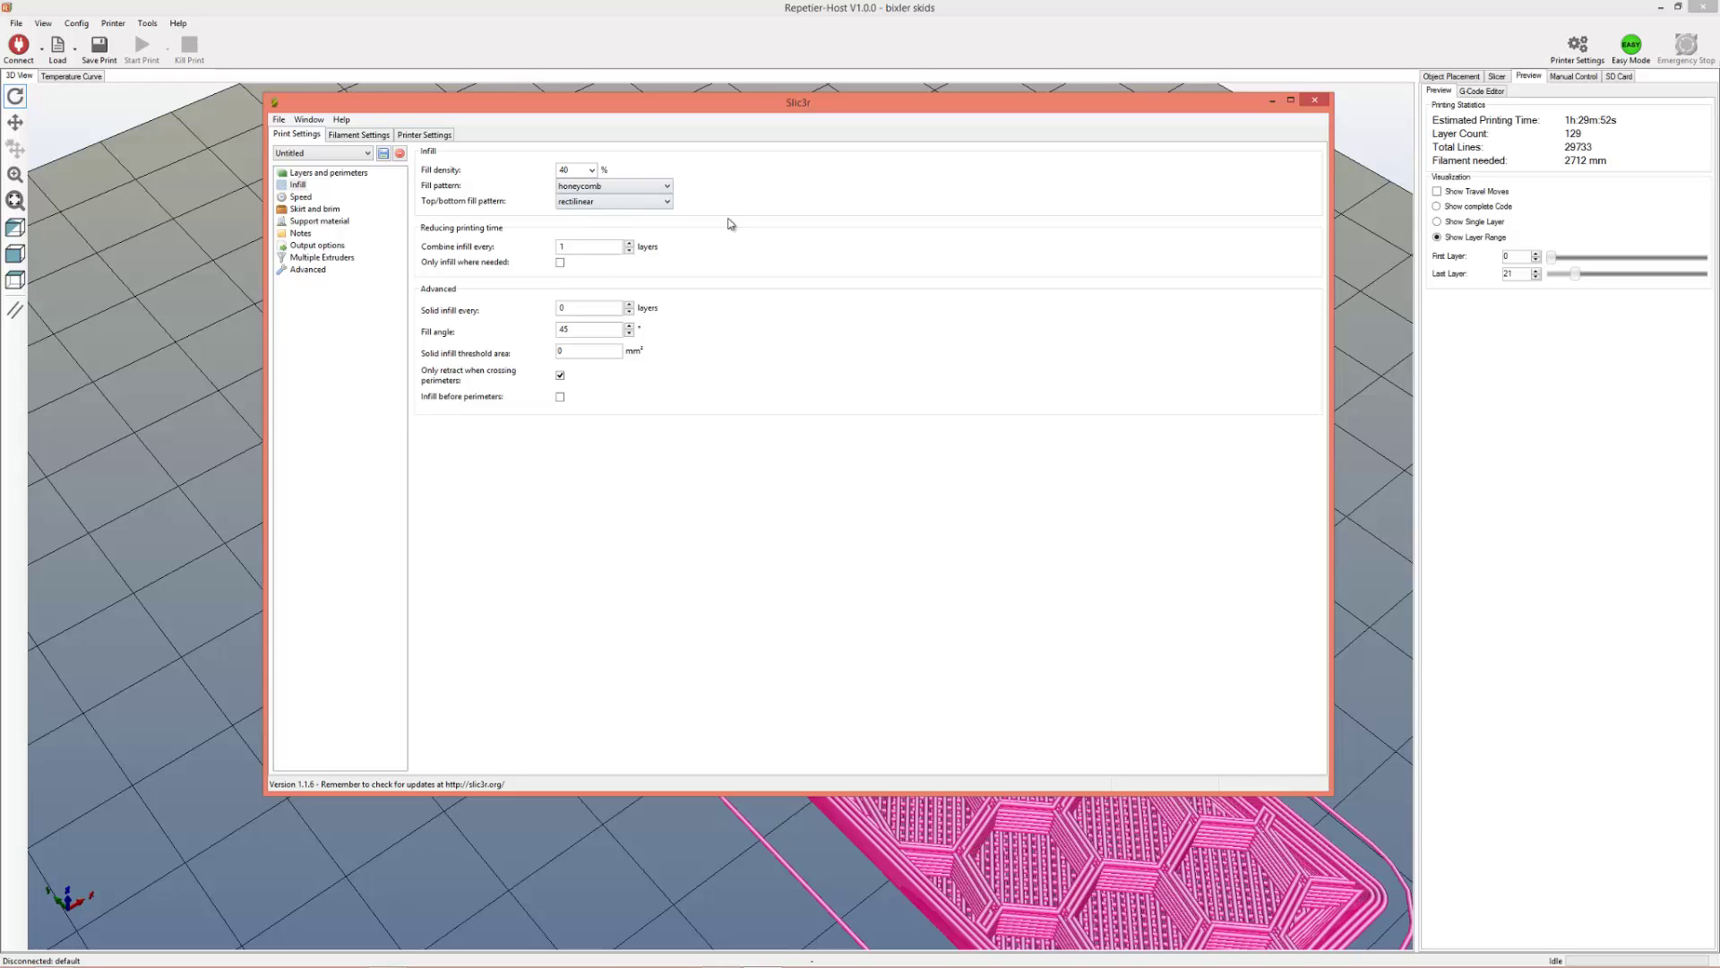
{"action": "left_click", "coordinate": [1272, 101]}
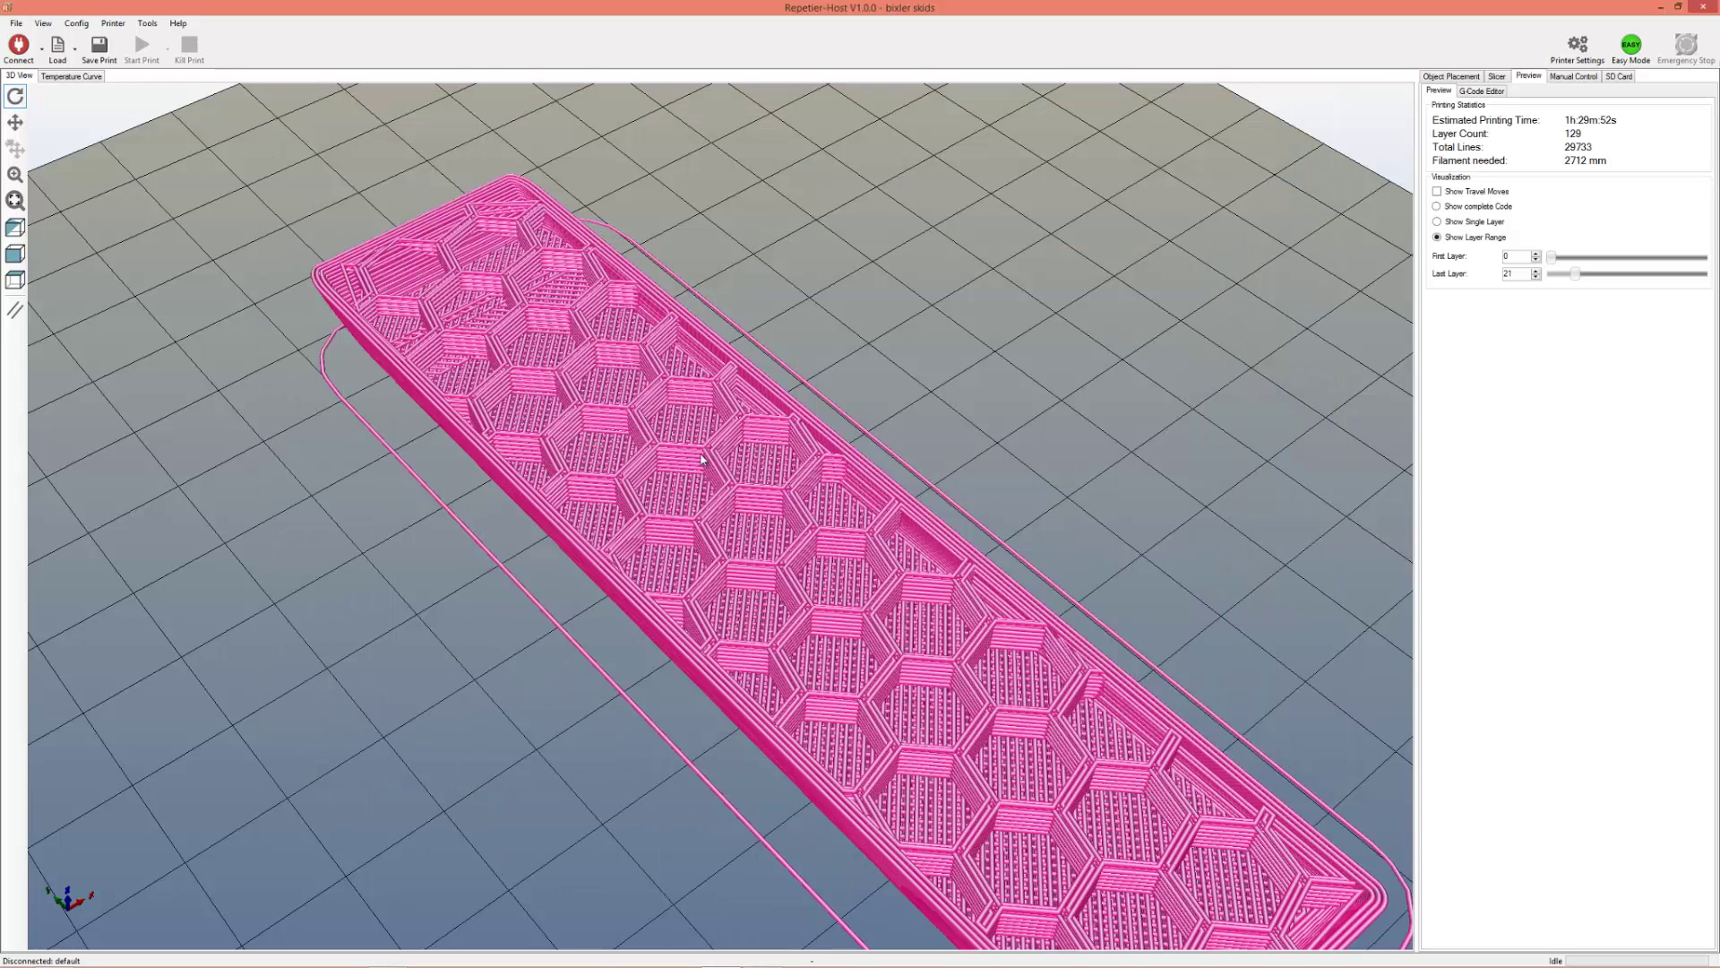
{"action": "left_click", "coordinate": [762, 954]}
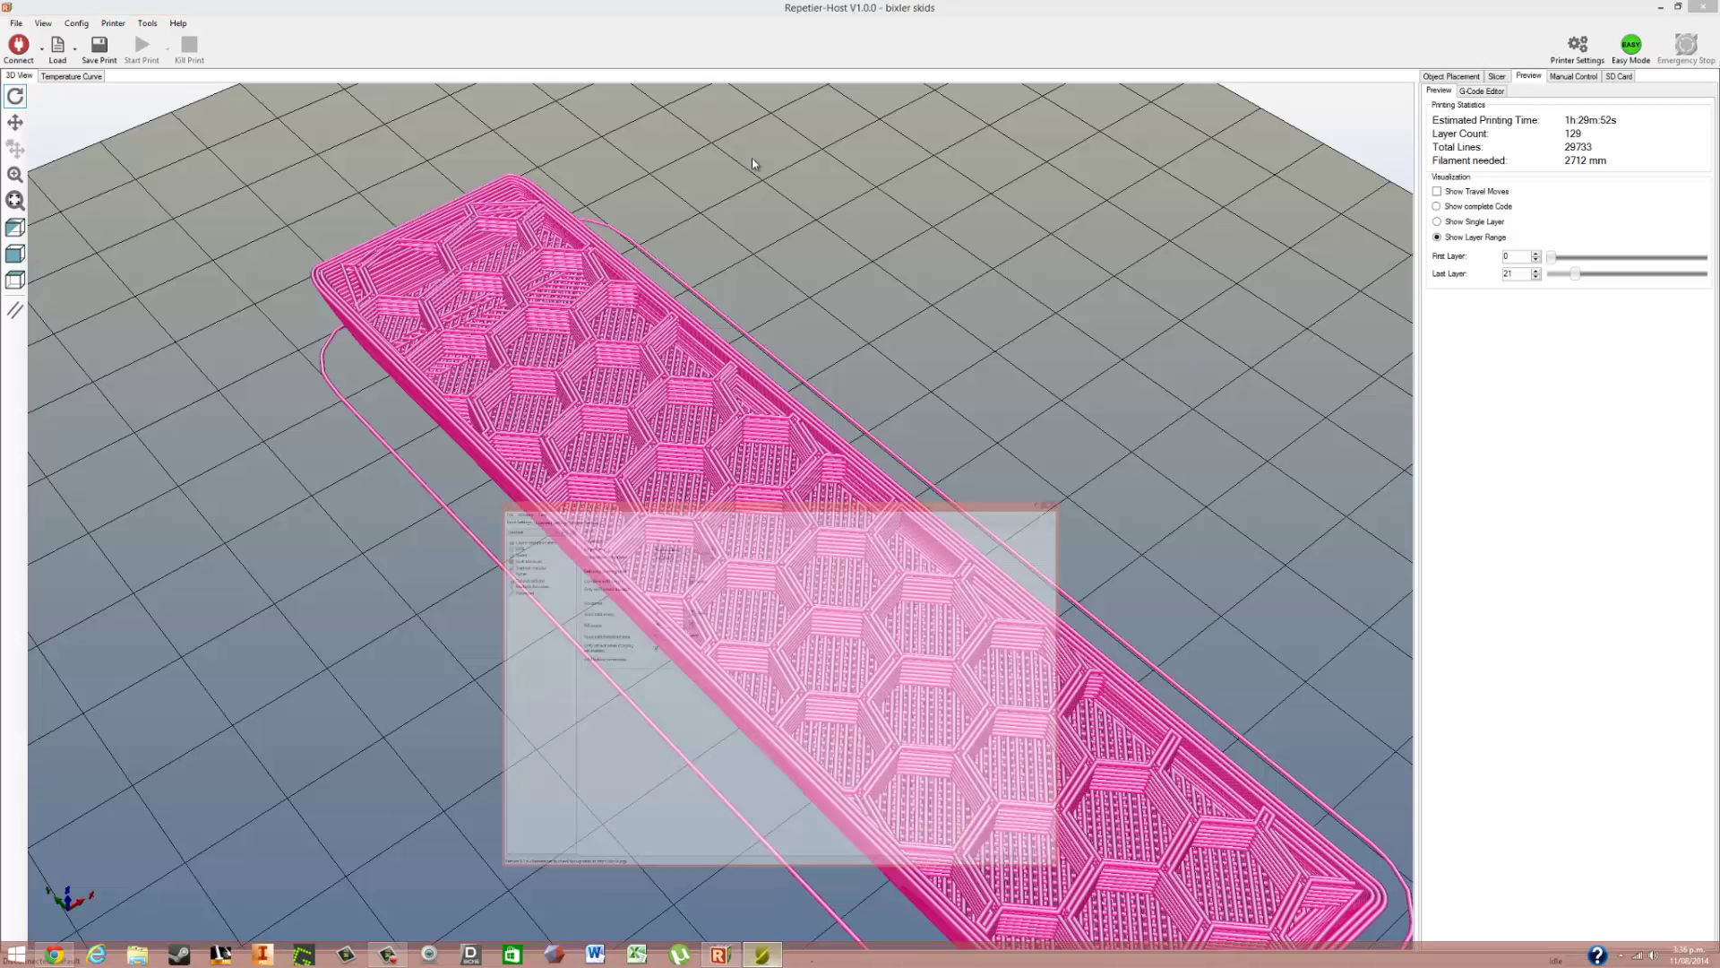
{"action": "left_click", "coordinate": [663, 186]}
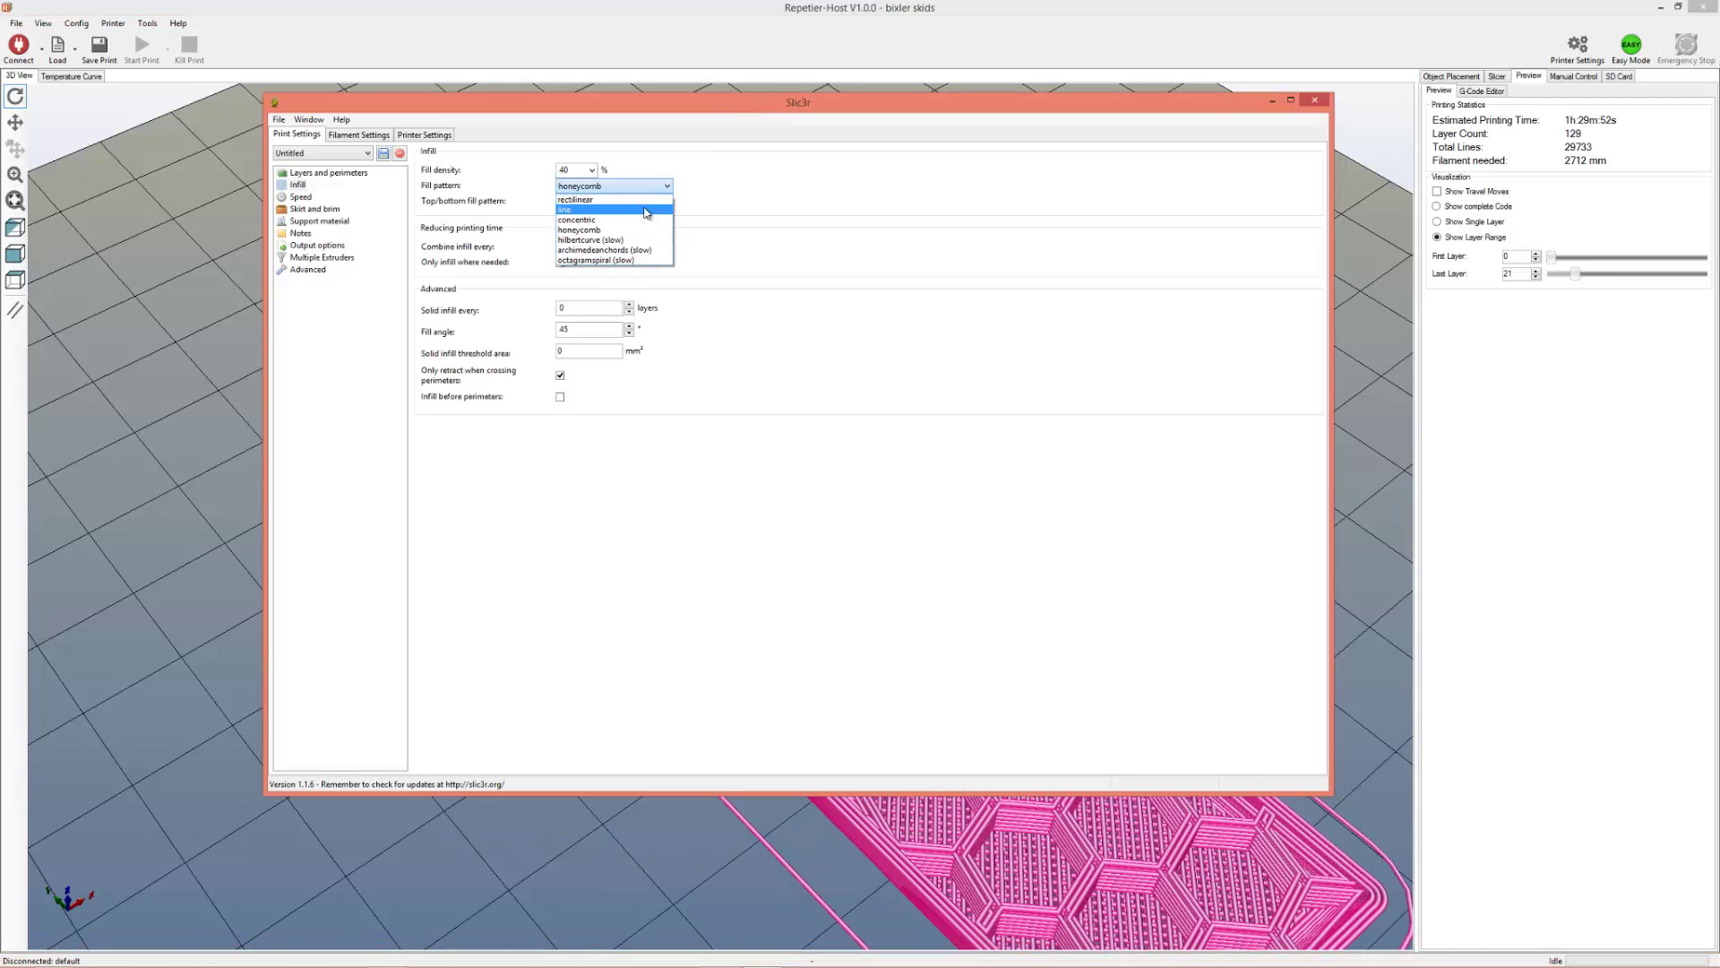
{"action": "key", "text": "Down"}
{"action": "key", "text": "Down"}
{"action": "key", "text": "Down"}
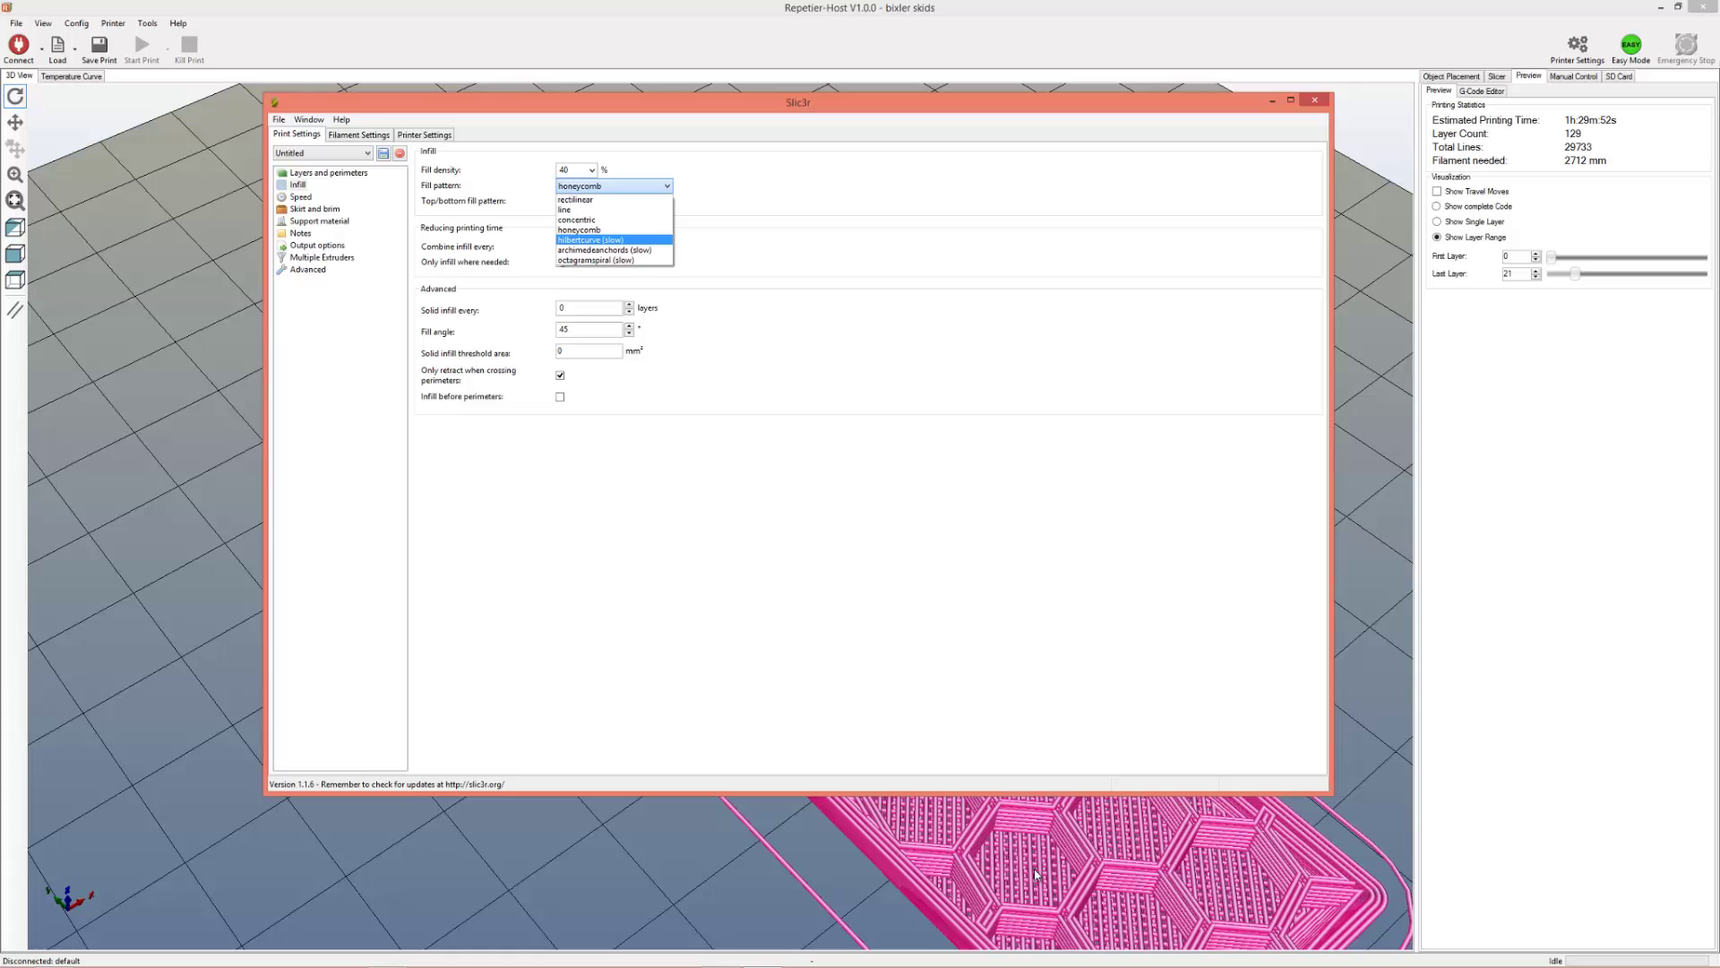
{"action": "left_click", "coordinate": [881, 328]}
{"action": "left_click", "coordinate": [665, 186]}
{"action": "left_click", "coordinate": [812, 222]}
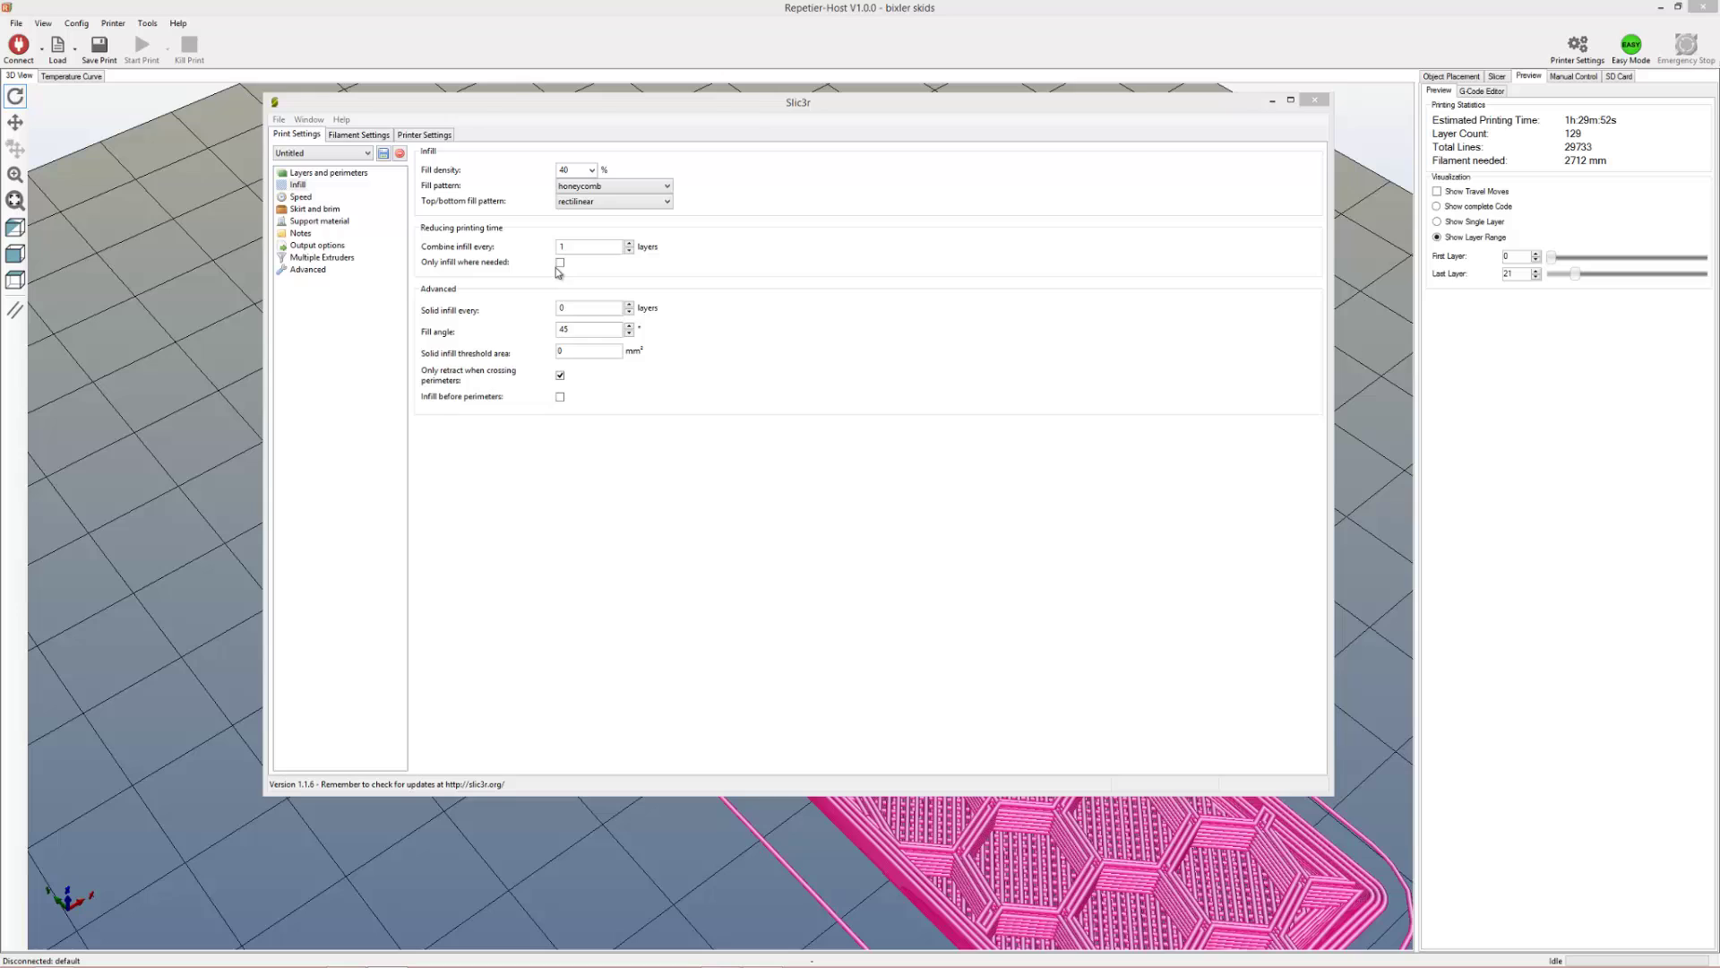
Review the infill values: 40% honeycomb fill with rectilinear top and bottom layers.
{"action": "mouse_move", "coordinate": [562, 271]}
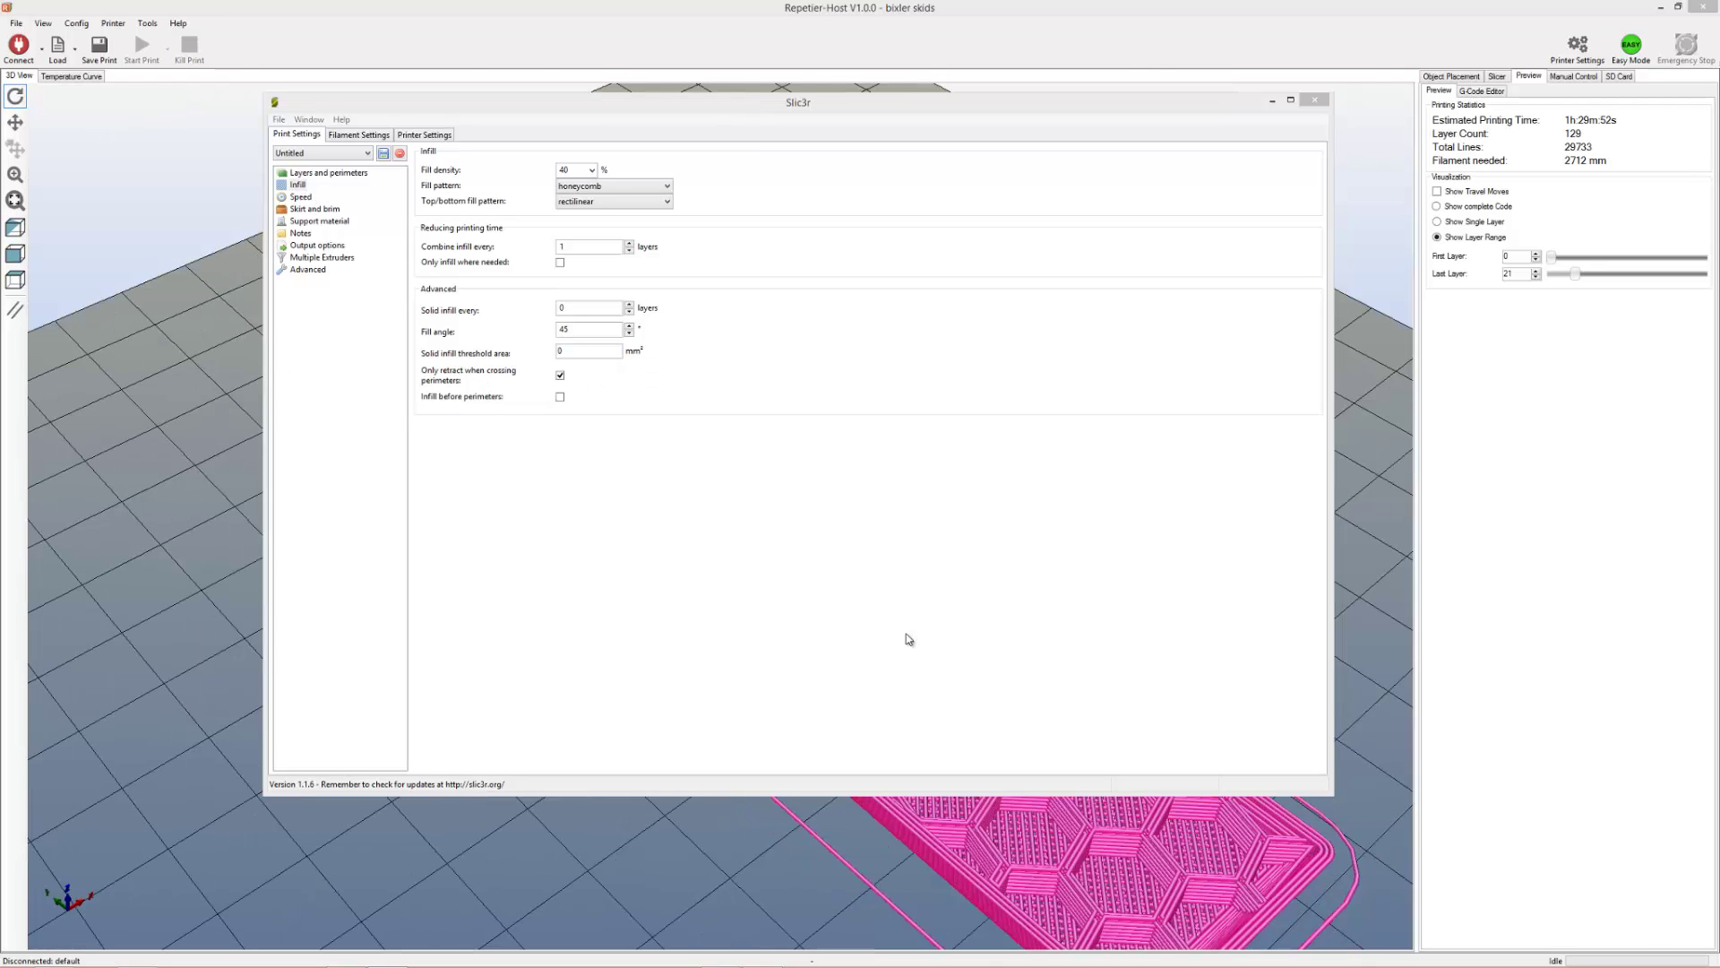
Compare the Speed settings (30 mm/s perimeters, 60 infill, 130 travel) with the preview, checking solid infill speed.
{"action": "left_click", "coordinate": [301, 197]}
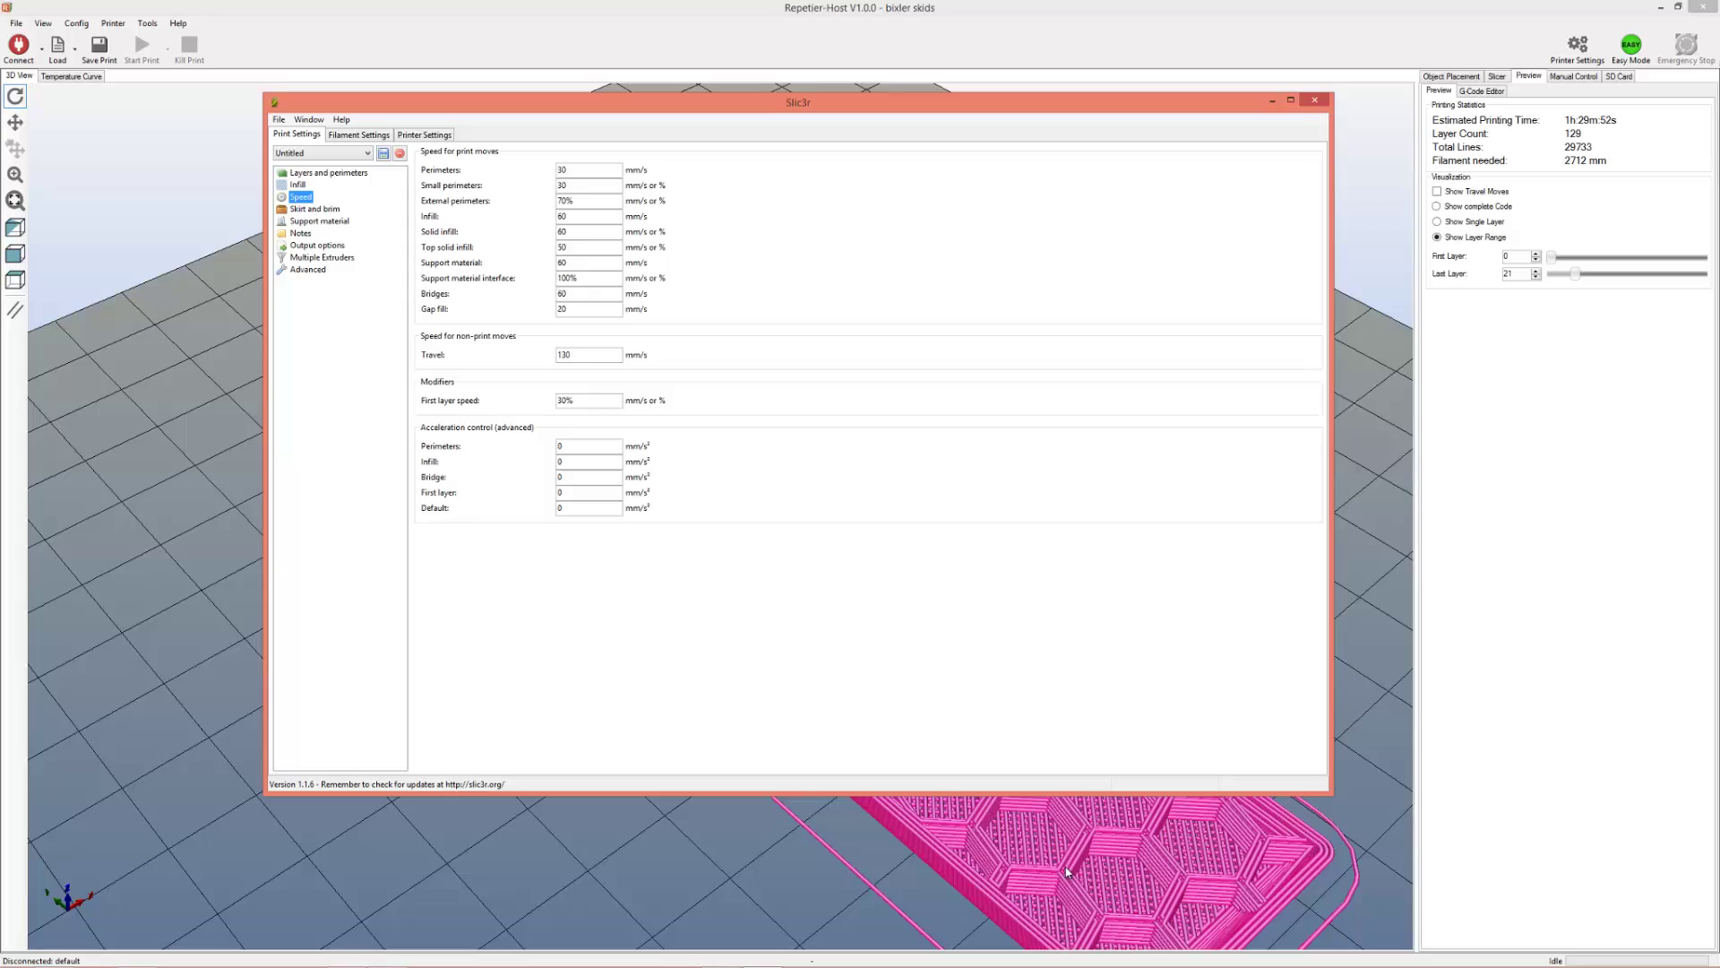
{"action": "left_click", "coordinate": [1186, 826]}
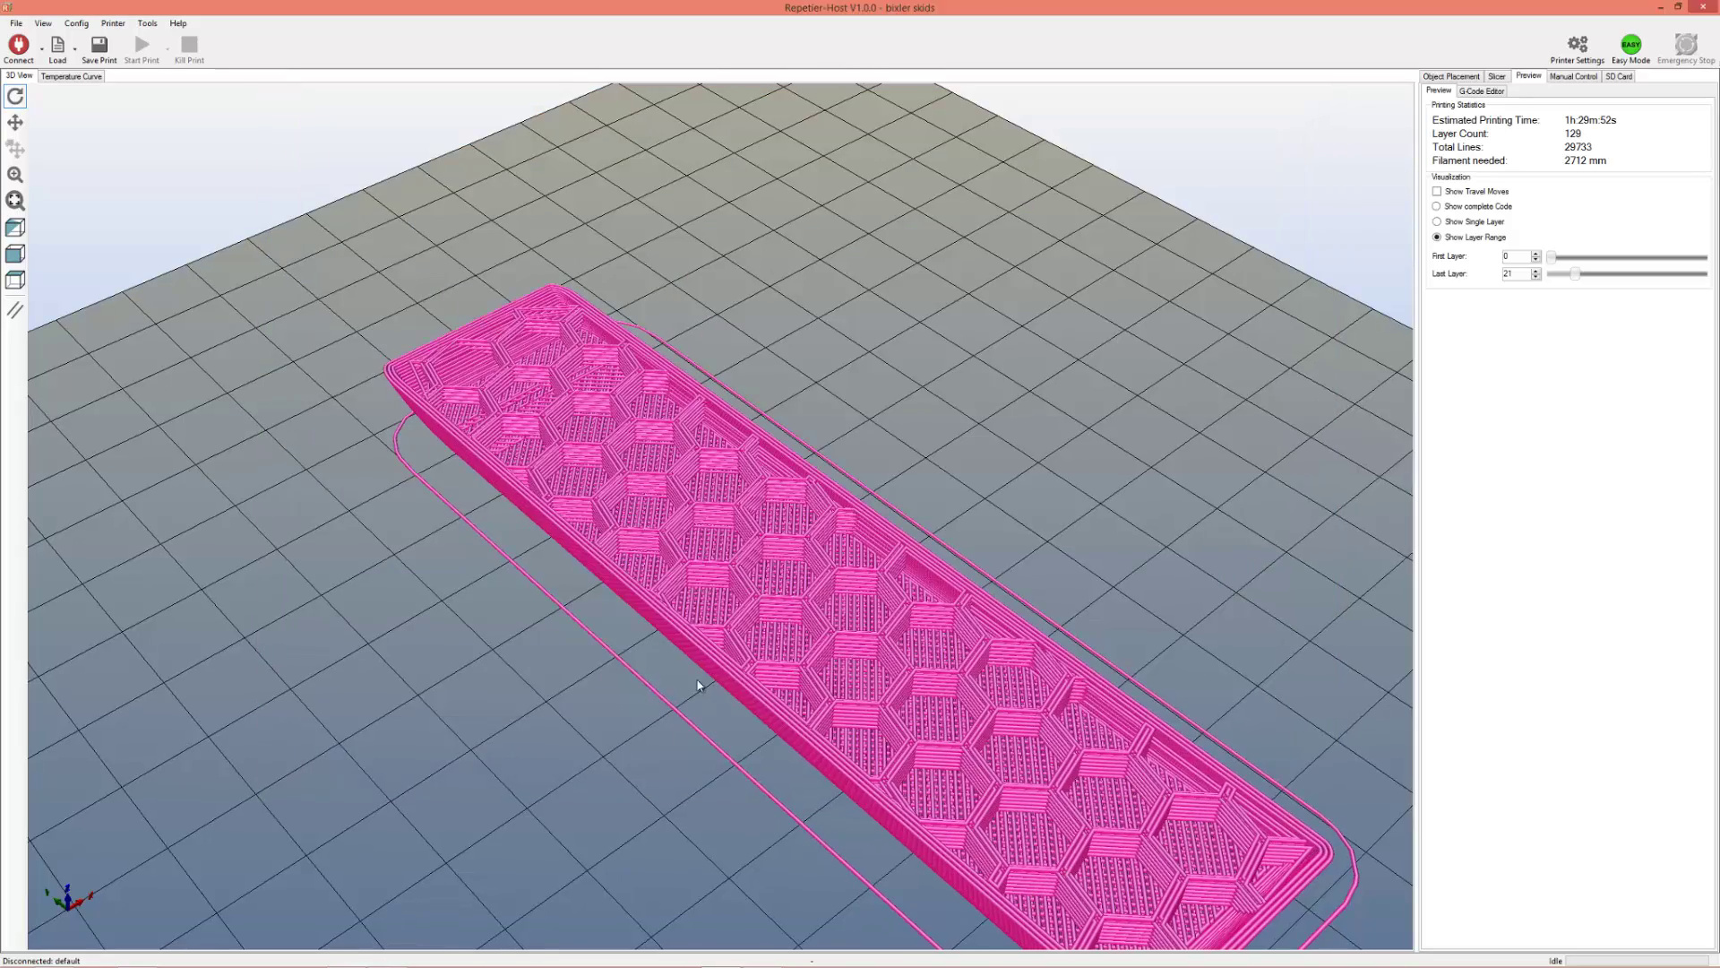
{"action": "scroll", "coordinate": [697, 686], "scroll_direction": "up", "scroll_amount": 6}
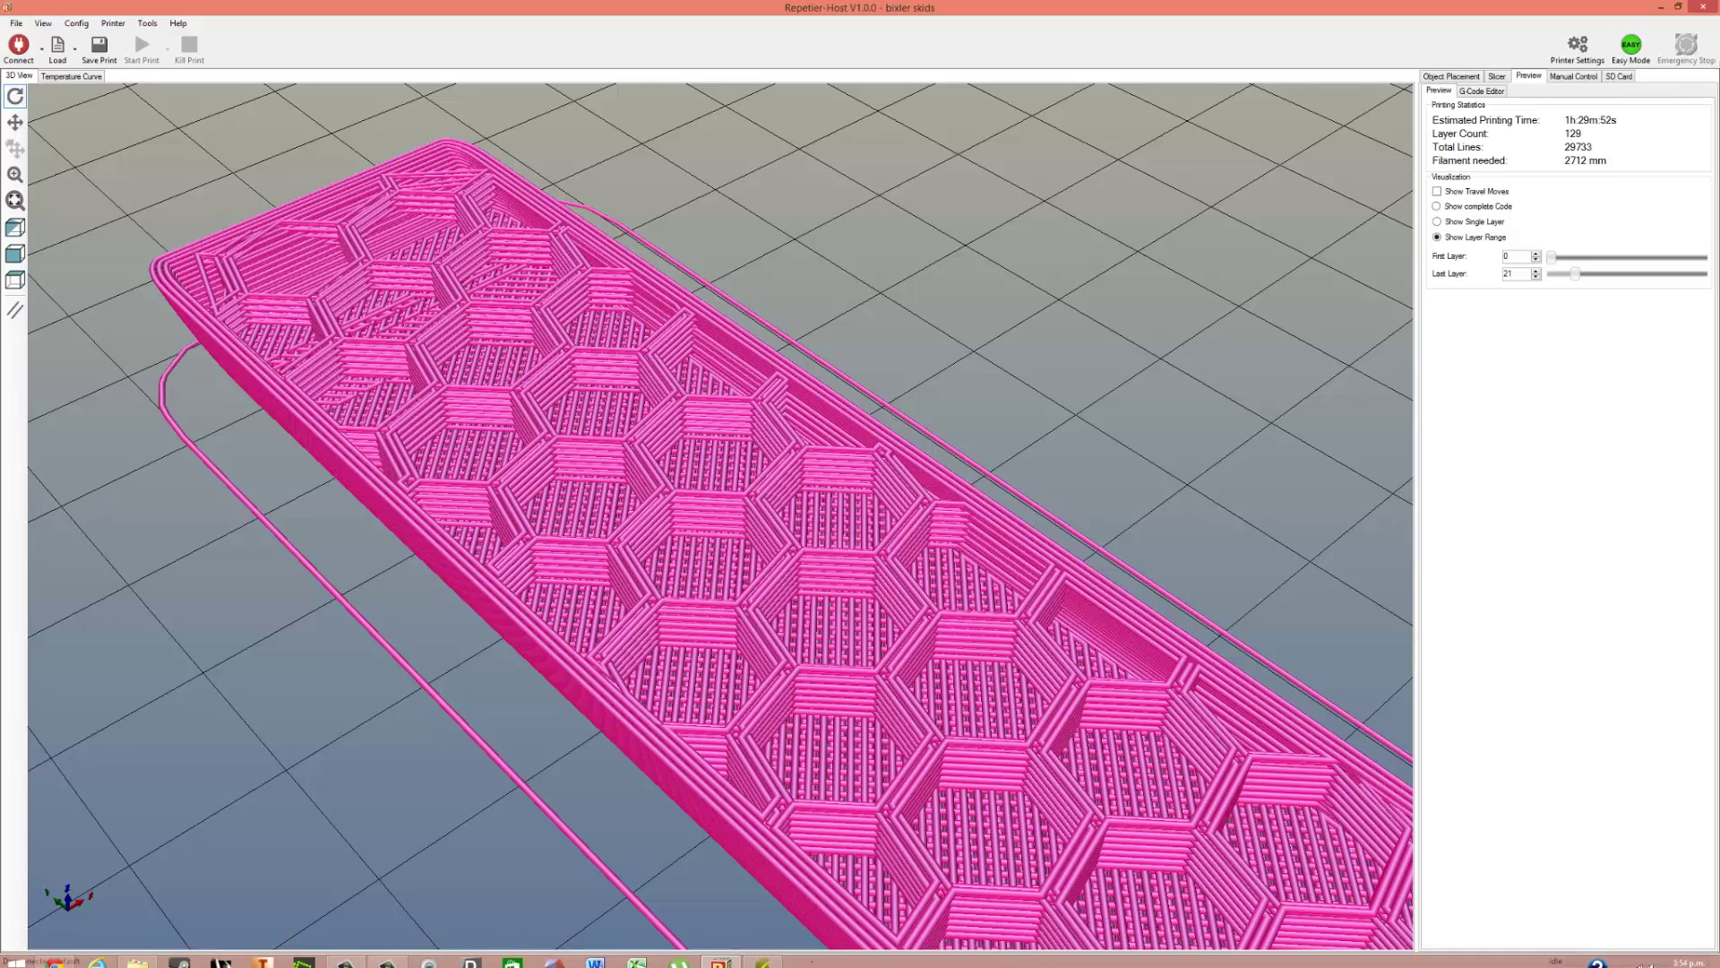
{"action": "left_click", "coordinate": [779, 960]}
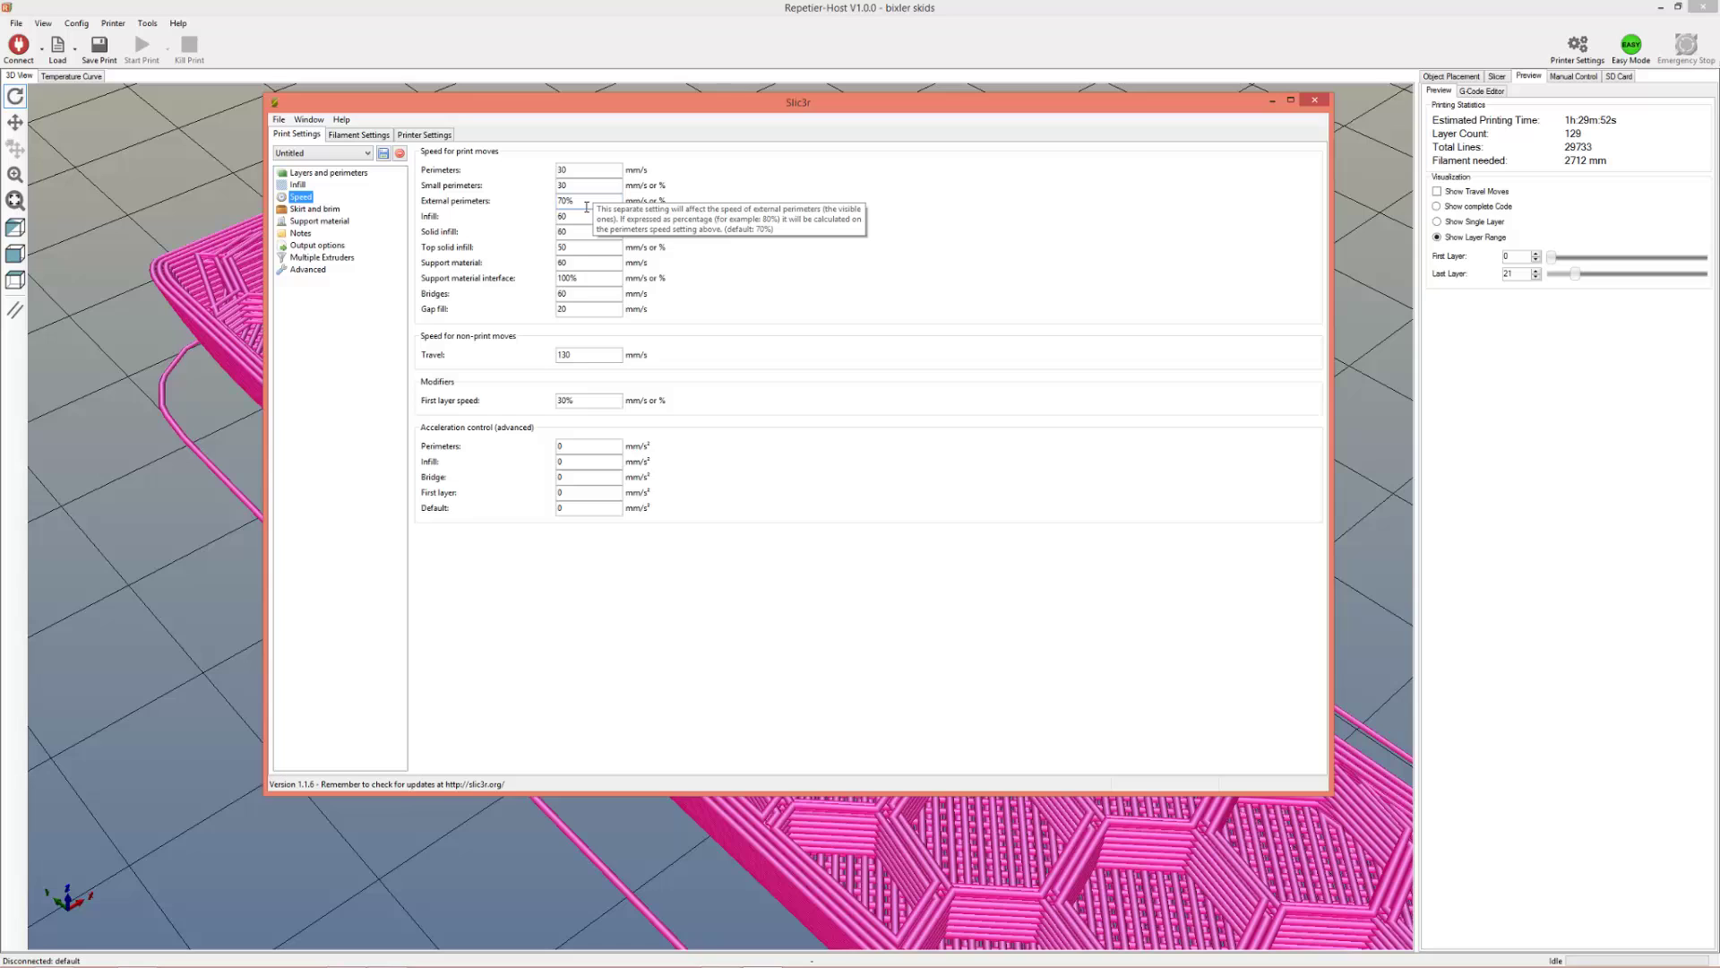
{"action": "mouse_move", "coordinate": [598, 206]}
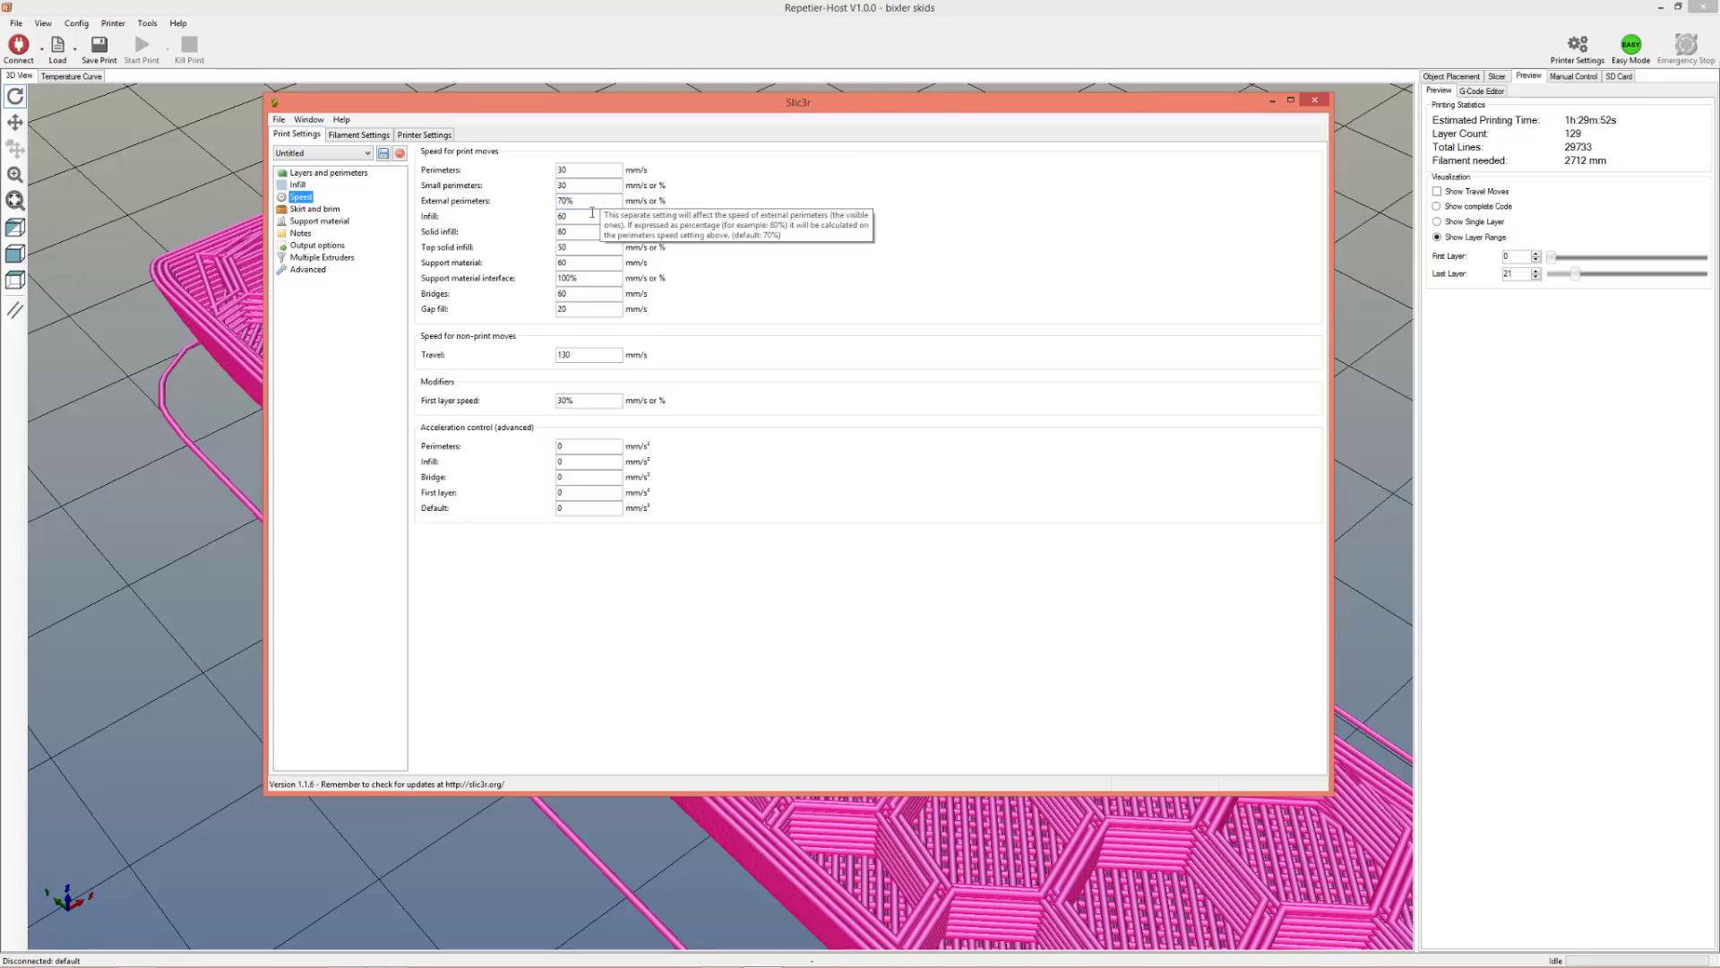
{"action": "left_click", "coordinate": [869, 842]}
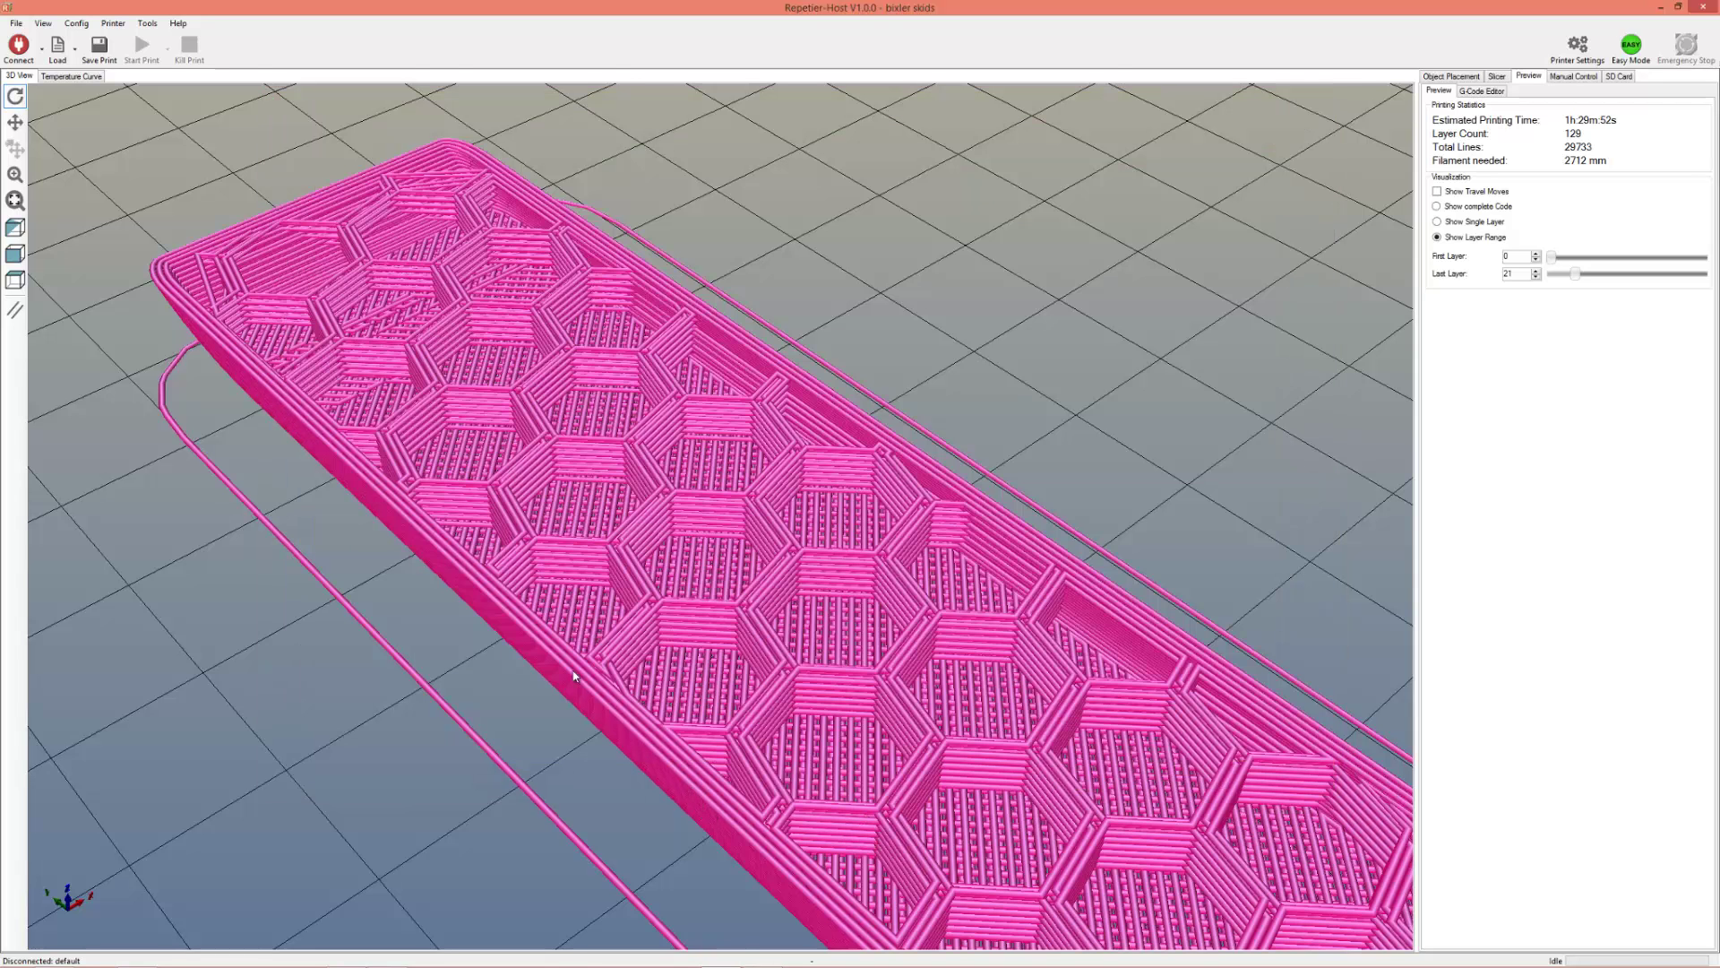
{"action": "left_click", "coordinate": [762, 954]}
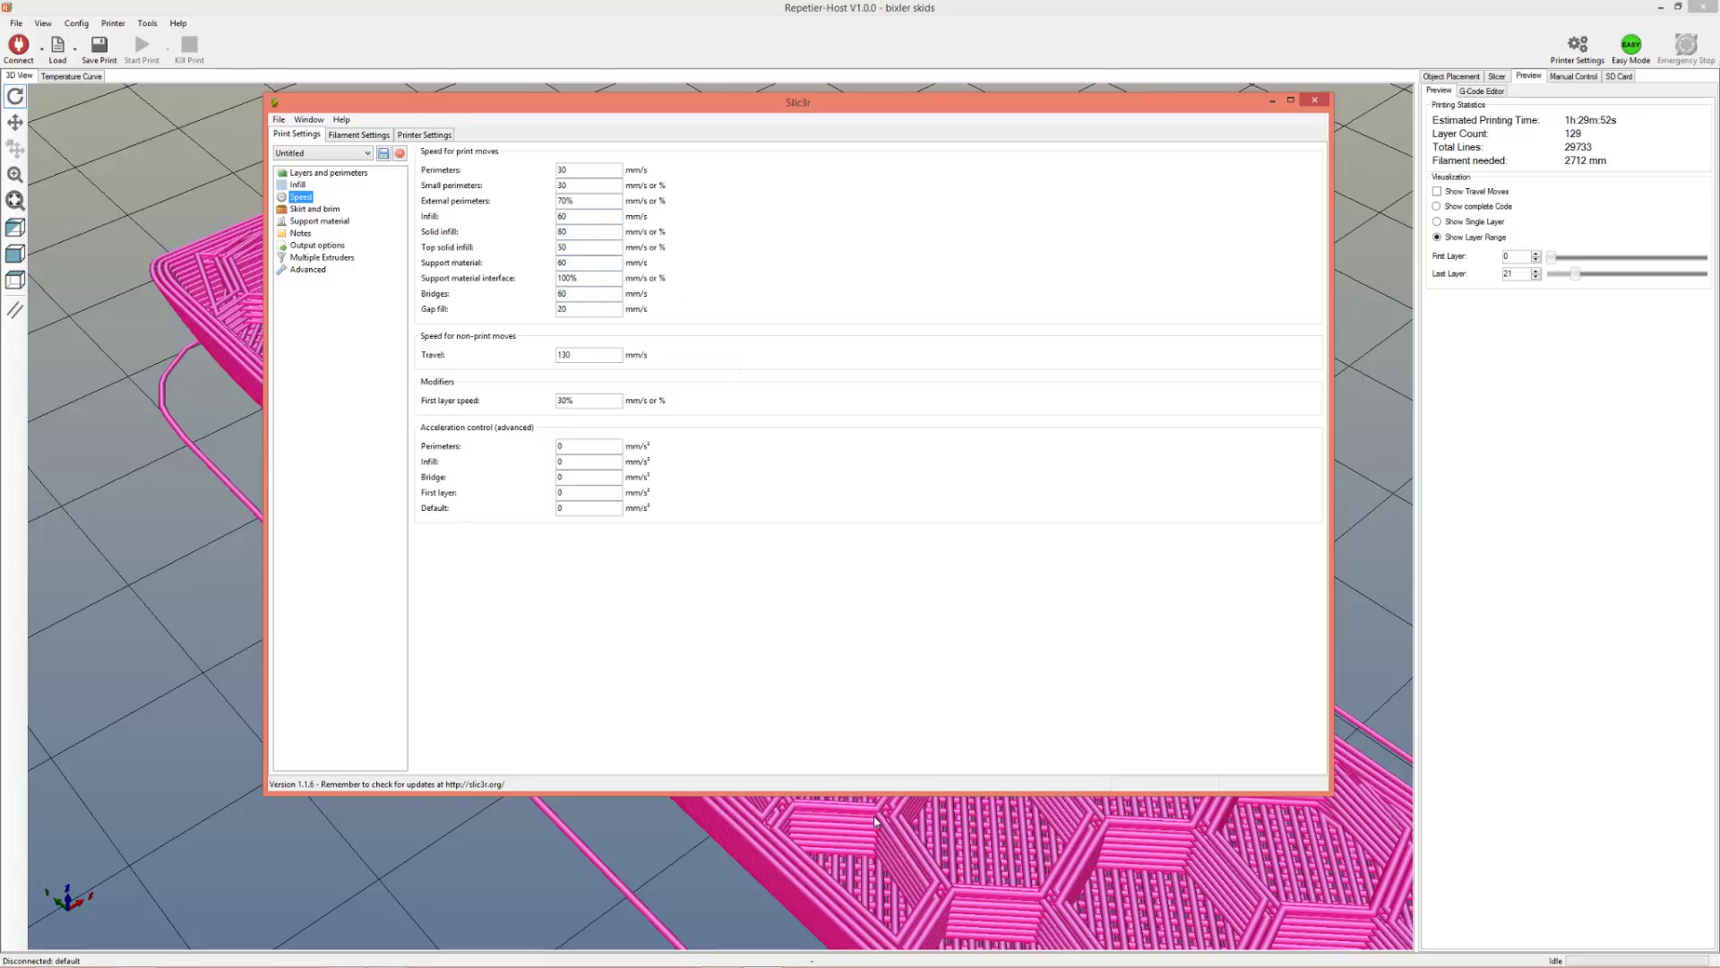
{"action": "left_click", "coordinate": [565, 233]}
Change the First layer speed from 30% to 20 mm/s.
{"action": "mouse_move", "coordinate": [579, 253]}
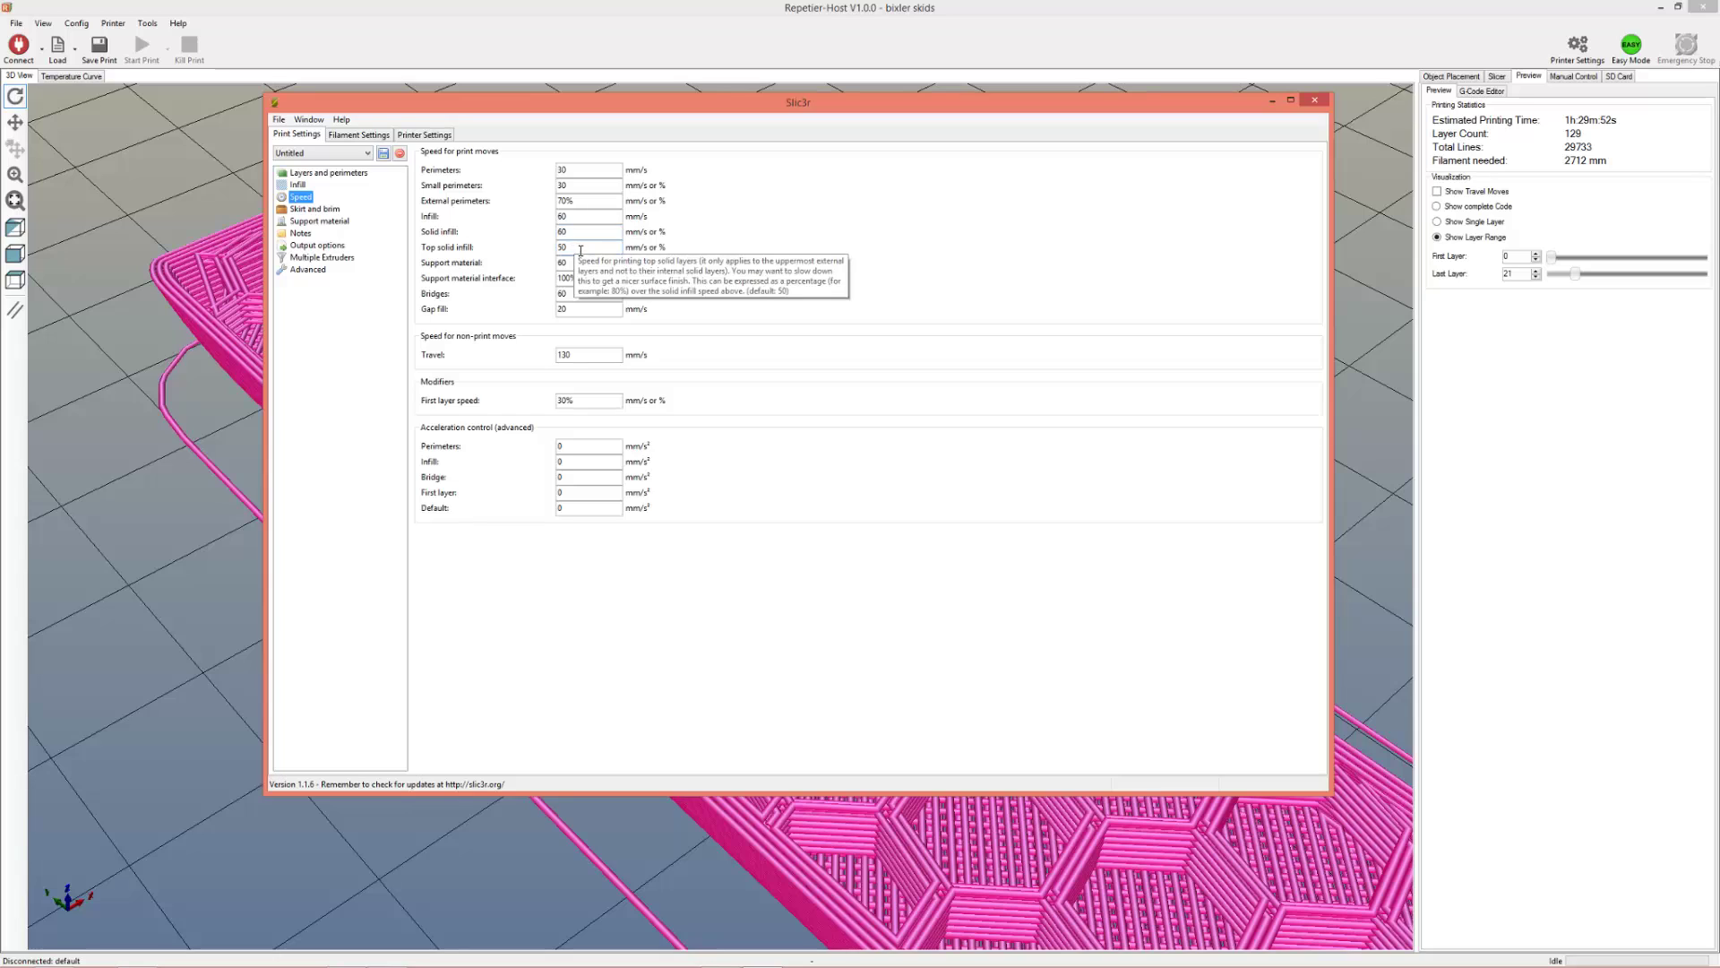
{"action": "left_click", "coordinate": [584, 250]}
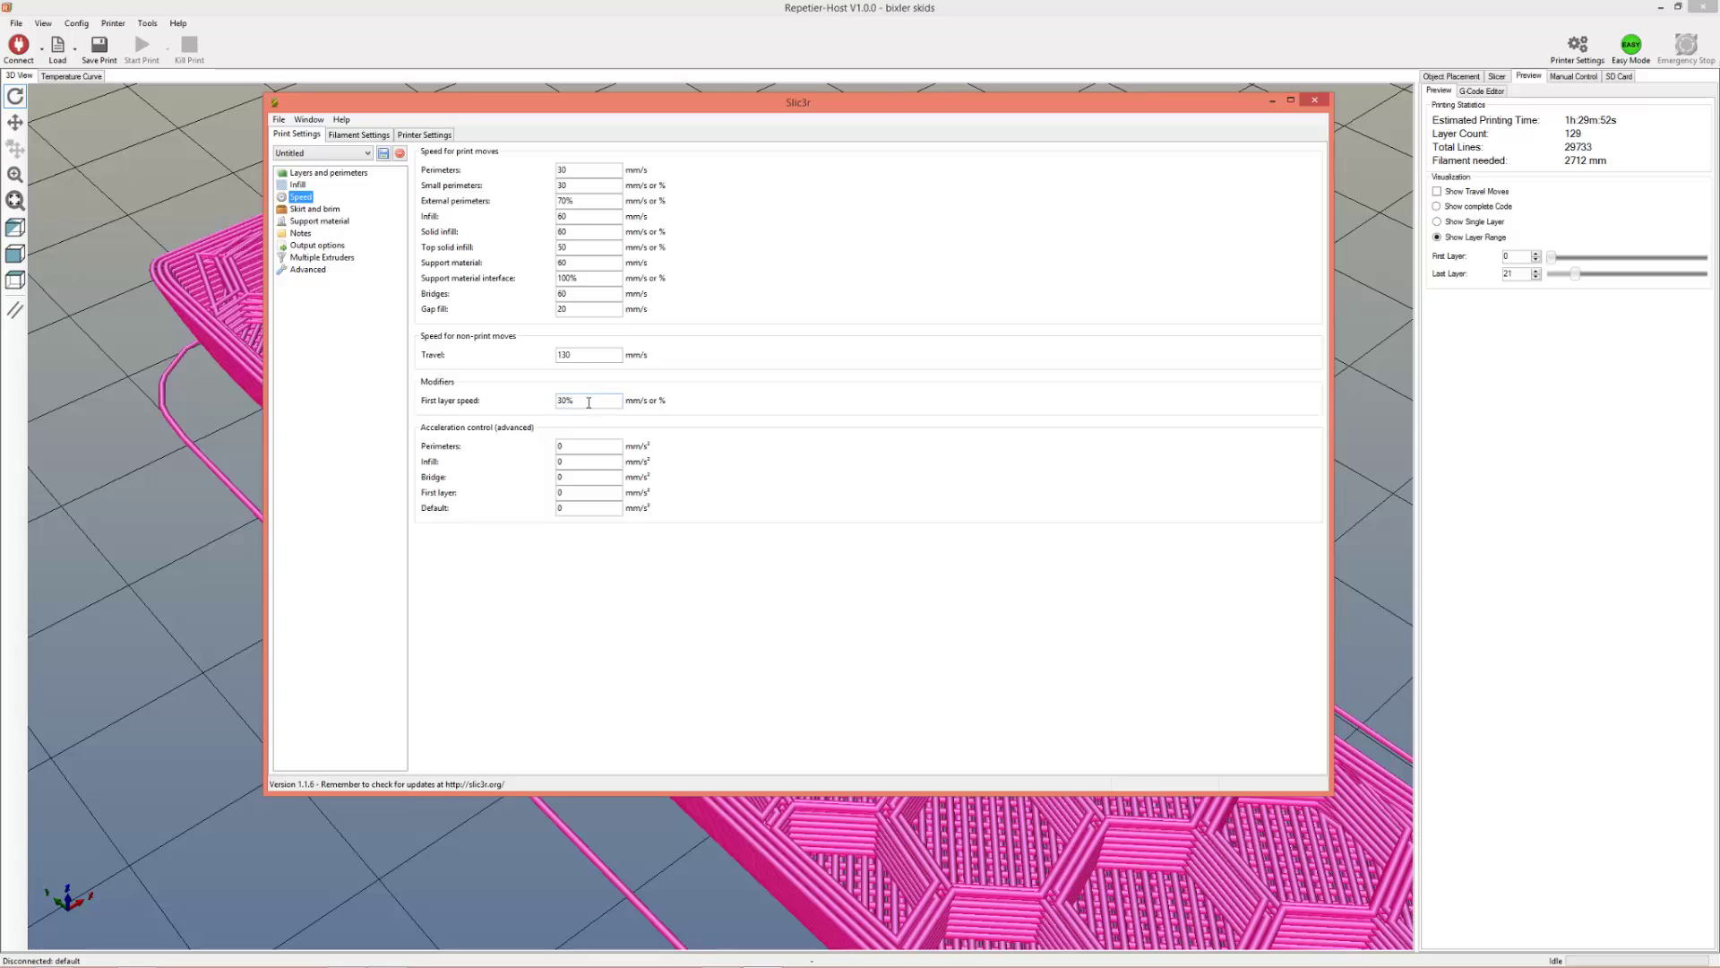
{"action": "double_click", "coordinate": [604, 400]}
{"action": "type", "text": "20"}
Compare the skirt settings (1 loop, 6 mm distance, 1-layer height) with the skirt around the previewed skid.
{"action": "left_click", "coordinate": [325, 210]}
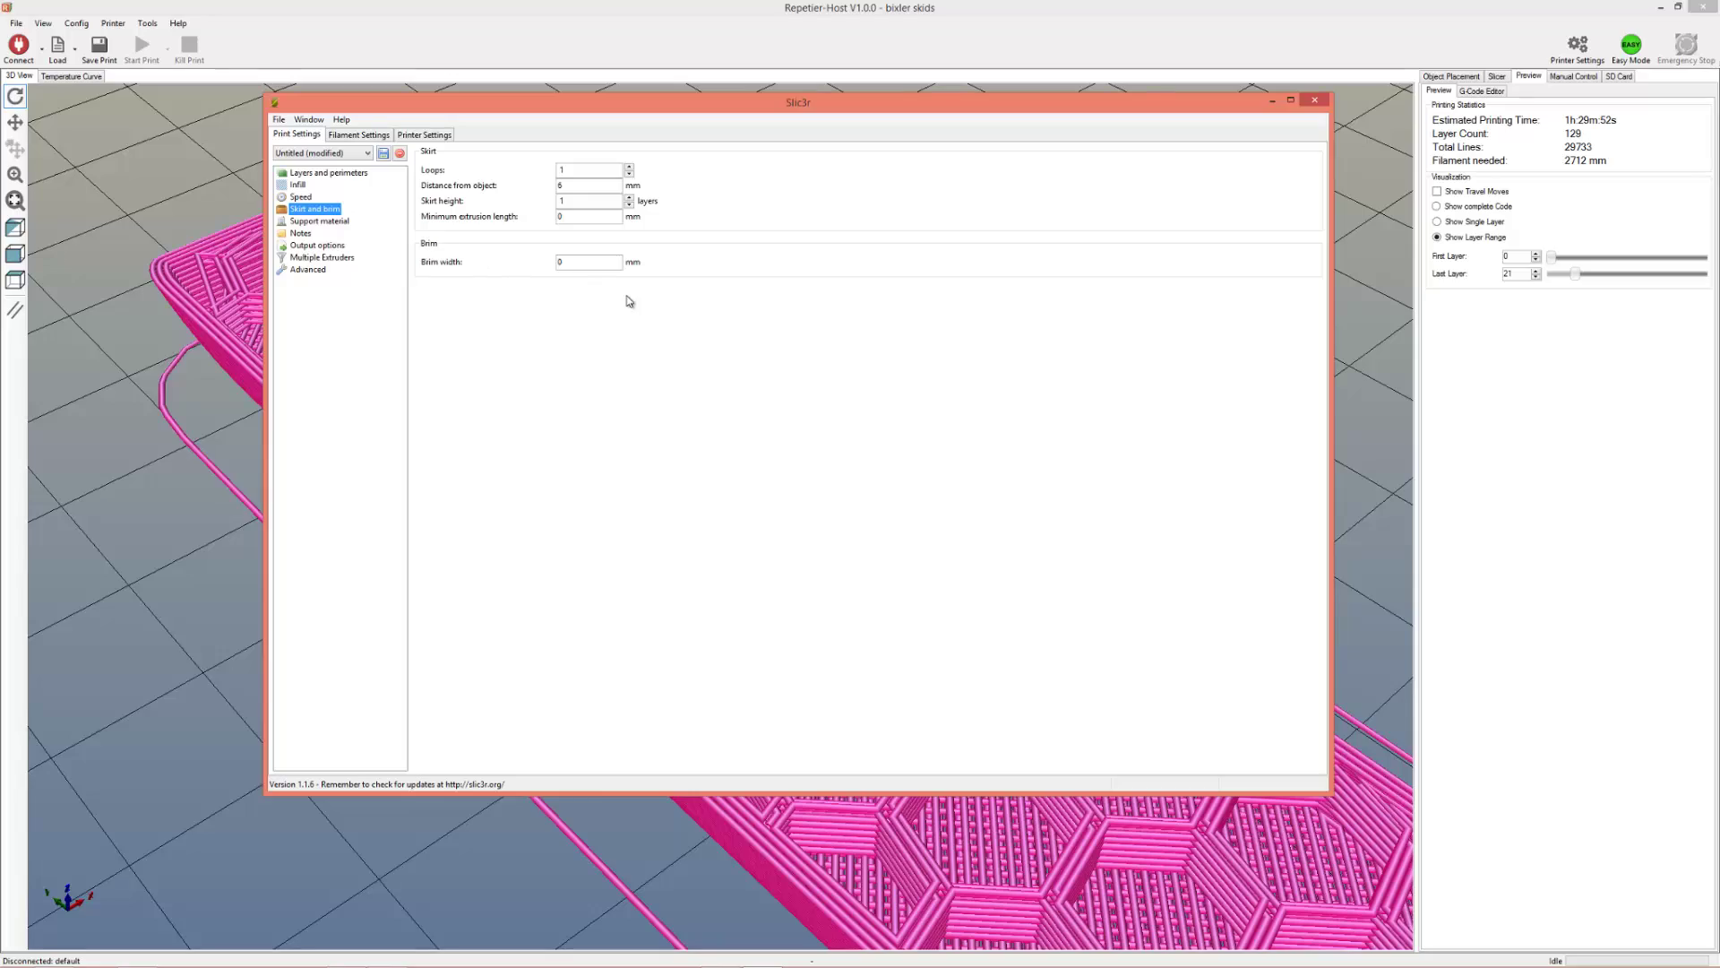
{"action": "left_click", "coordinate": [768, 874]}
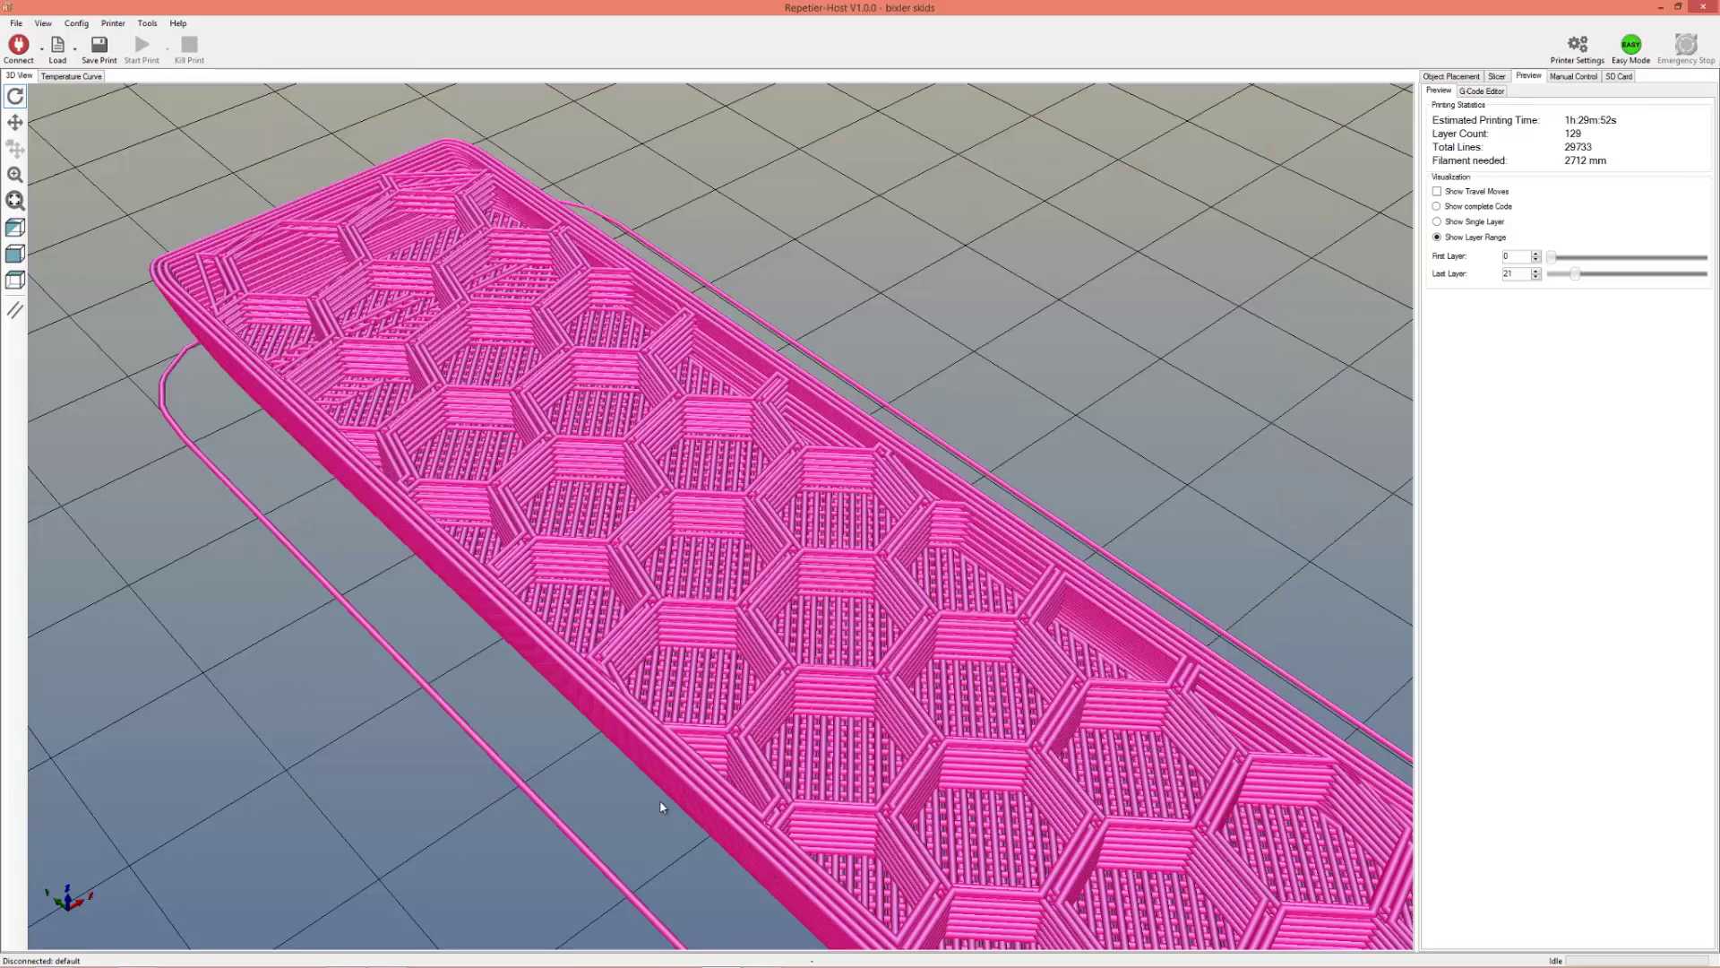
{"action": "scroll", "coordinate": [661, 806], "scroll_direction": "down", "scroll_amount": 10}
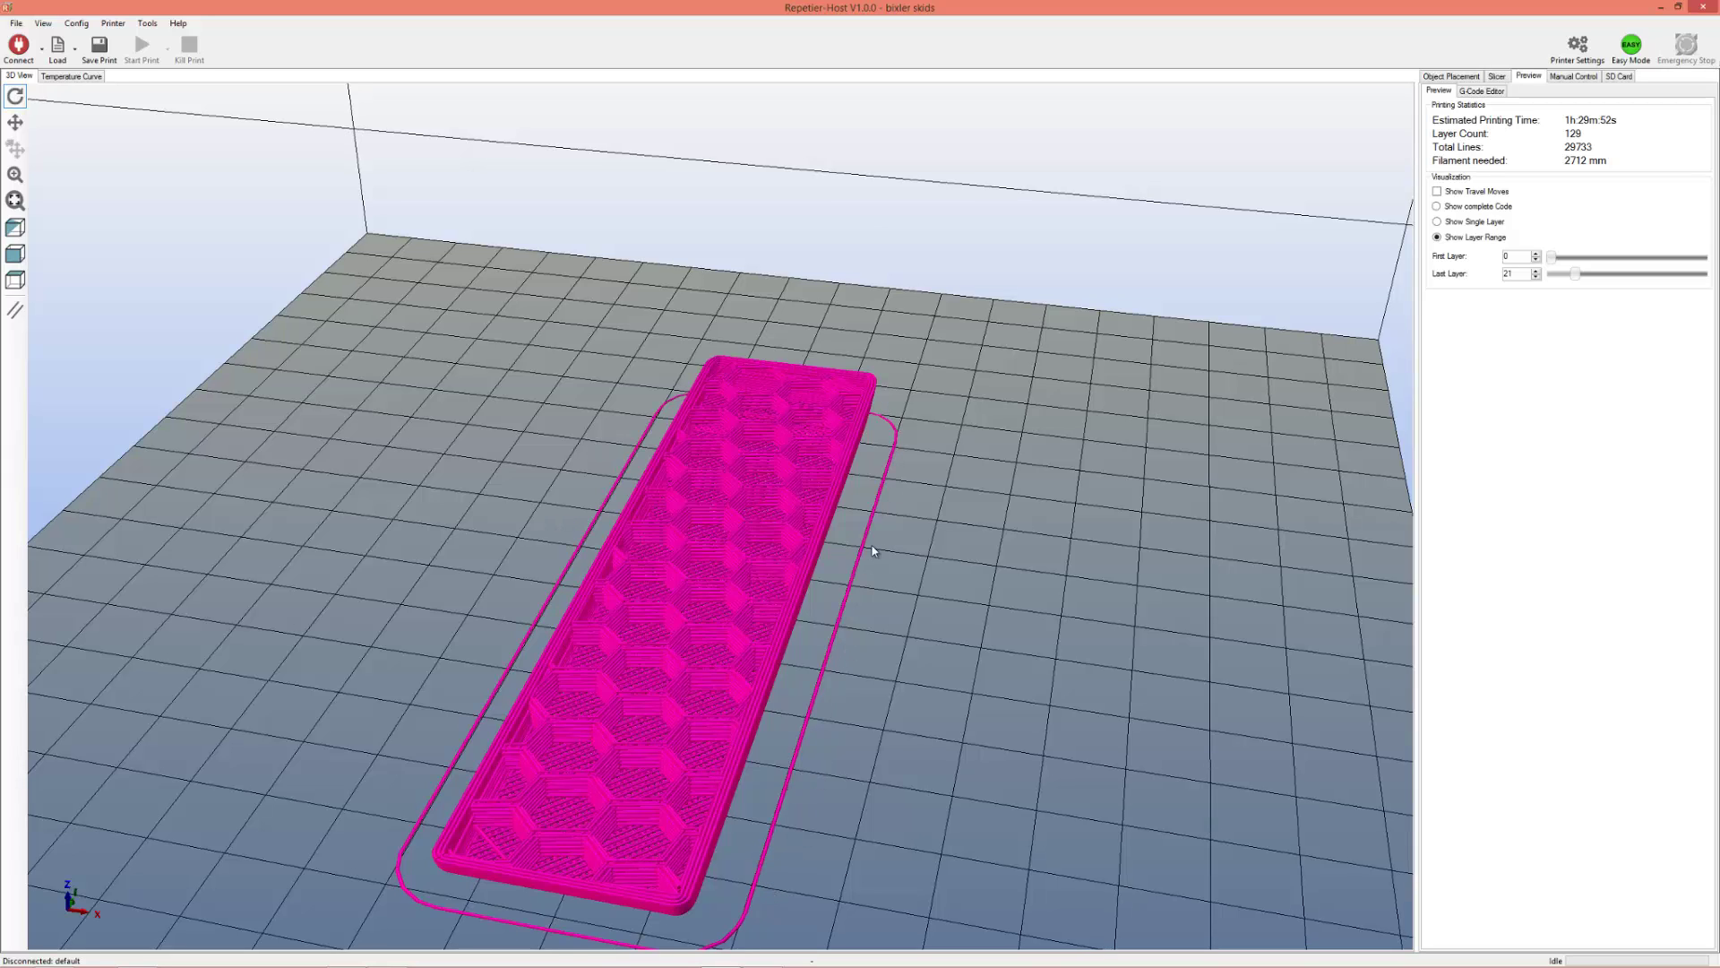
{"action": "left_click_drag", "start_coordinate": [470, 866], "coordinate": [788, 963]}
{"action": "left_click", "coordinate": [762, 955]}
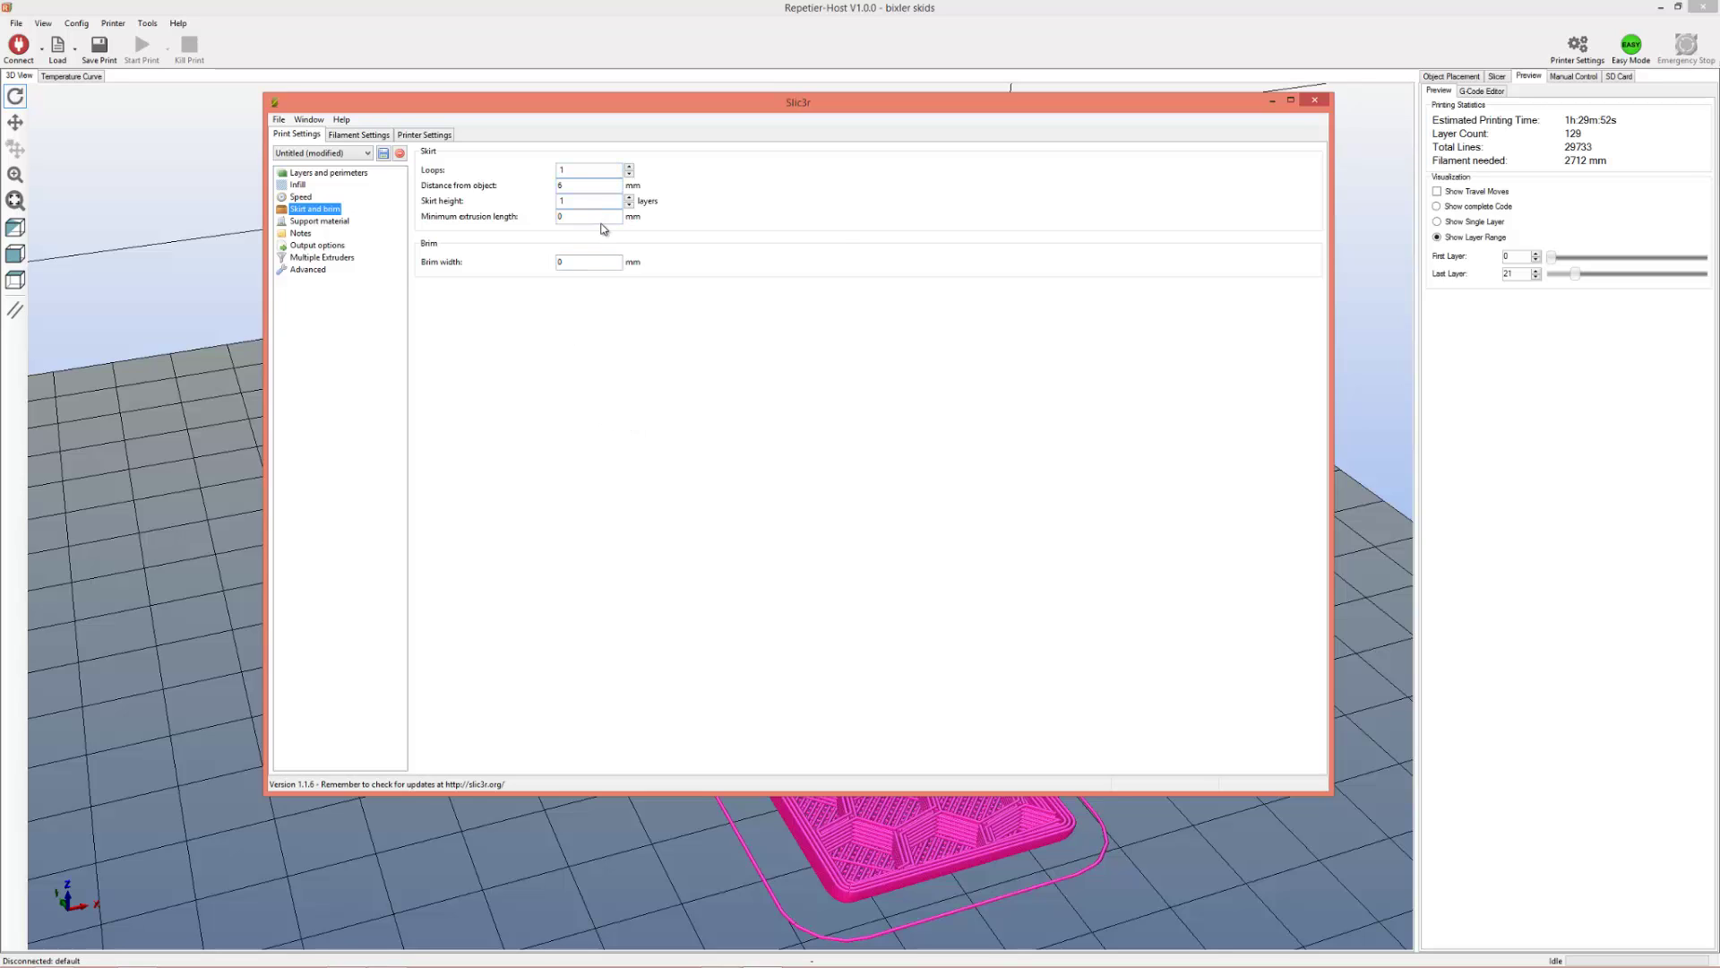
{"action": "mouse_move", "coordinate": [591, 219]}
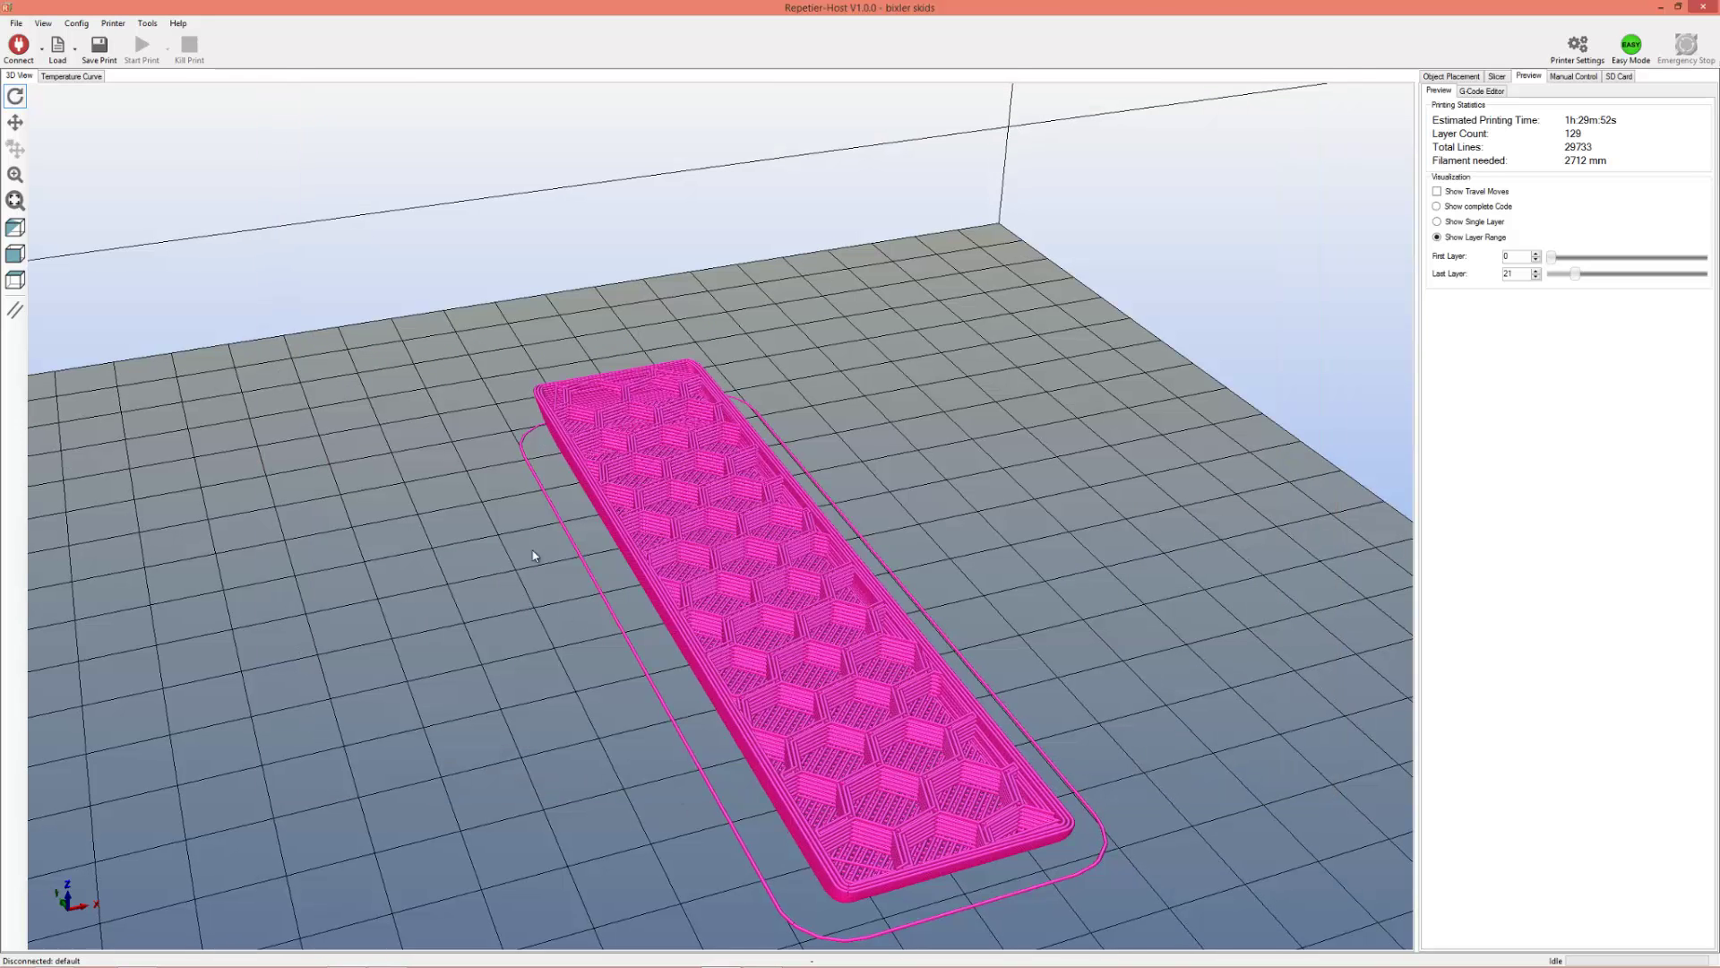
{"action": "left_click", "coordinate": [842, 837]}
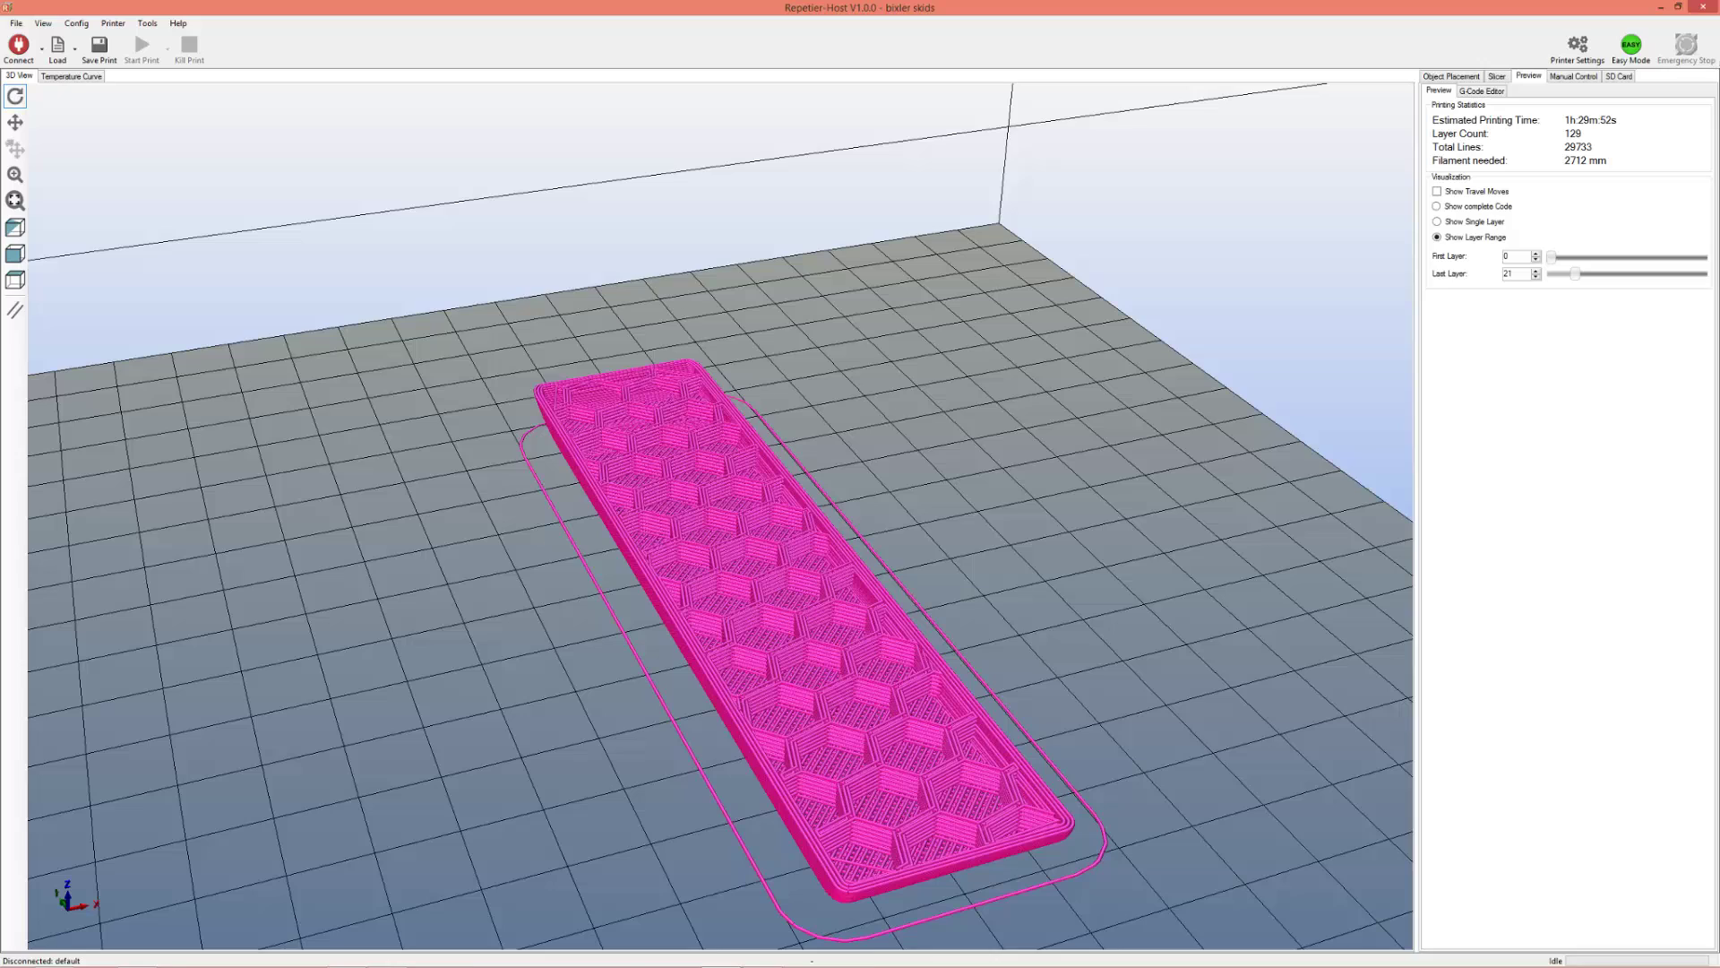
{"action": "left_click", "coordinate": [764, 956]}
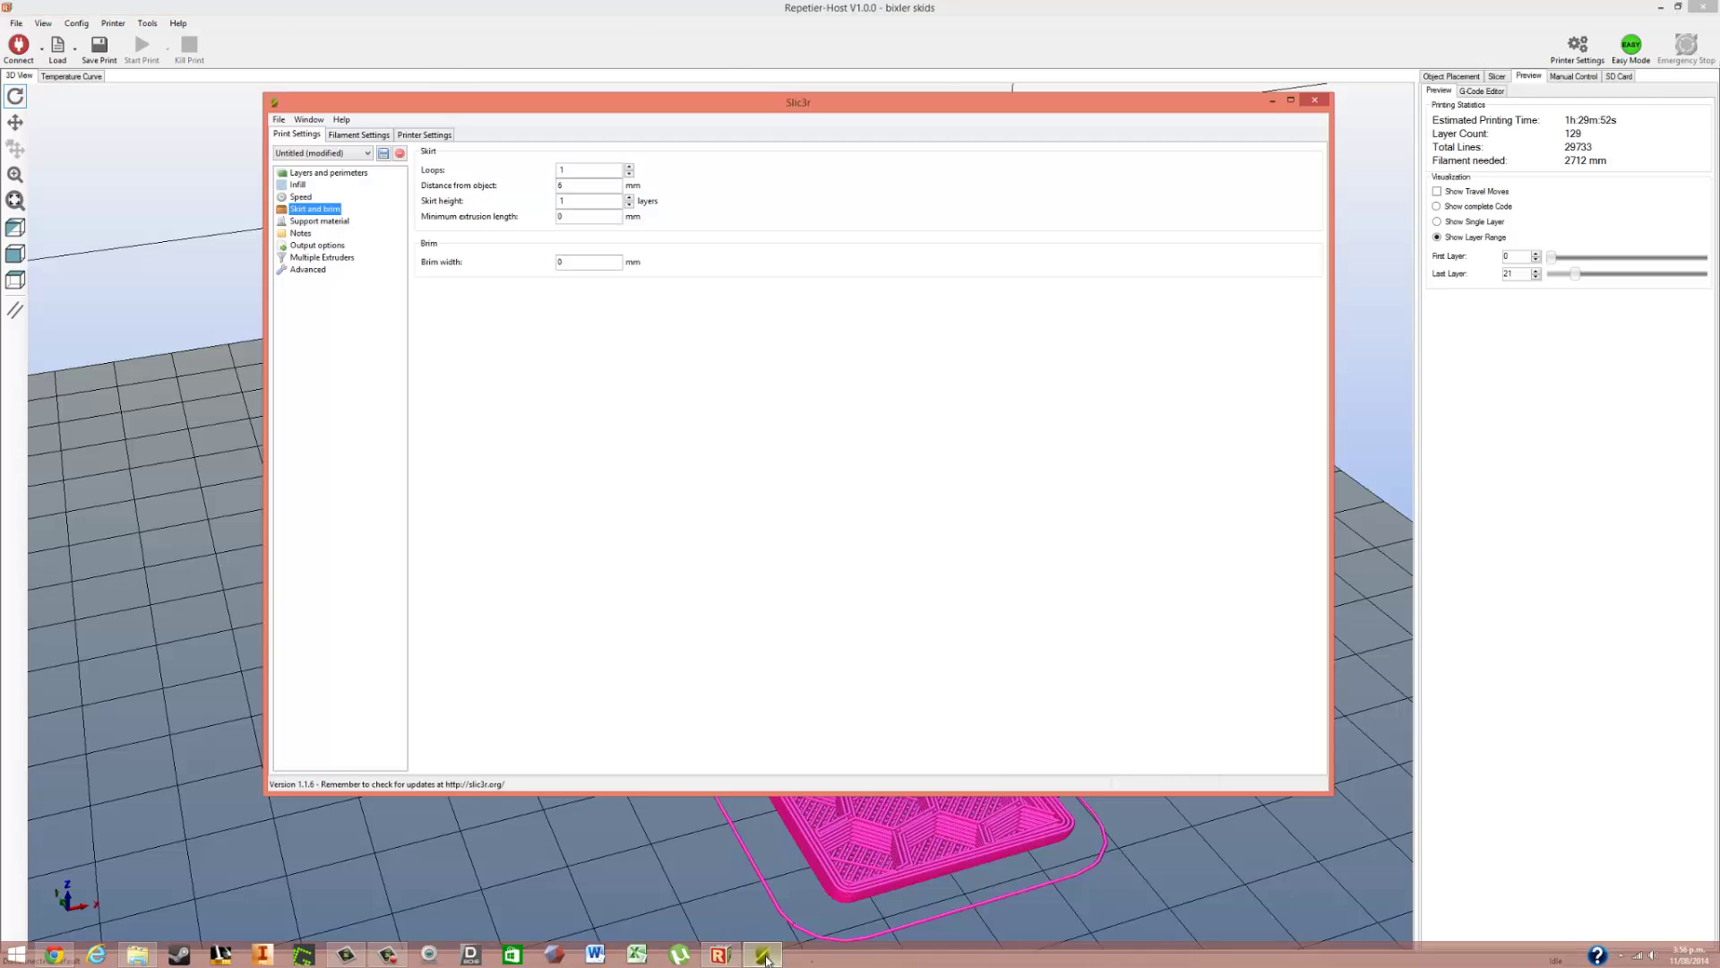
Show the Support material settings and focus the Overhang threshold field.
{"action": "left_click", "coordinate": [327, 221]}
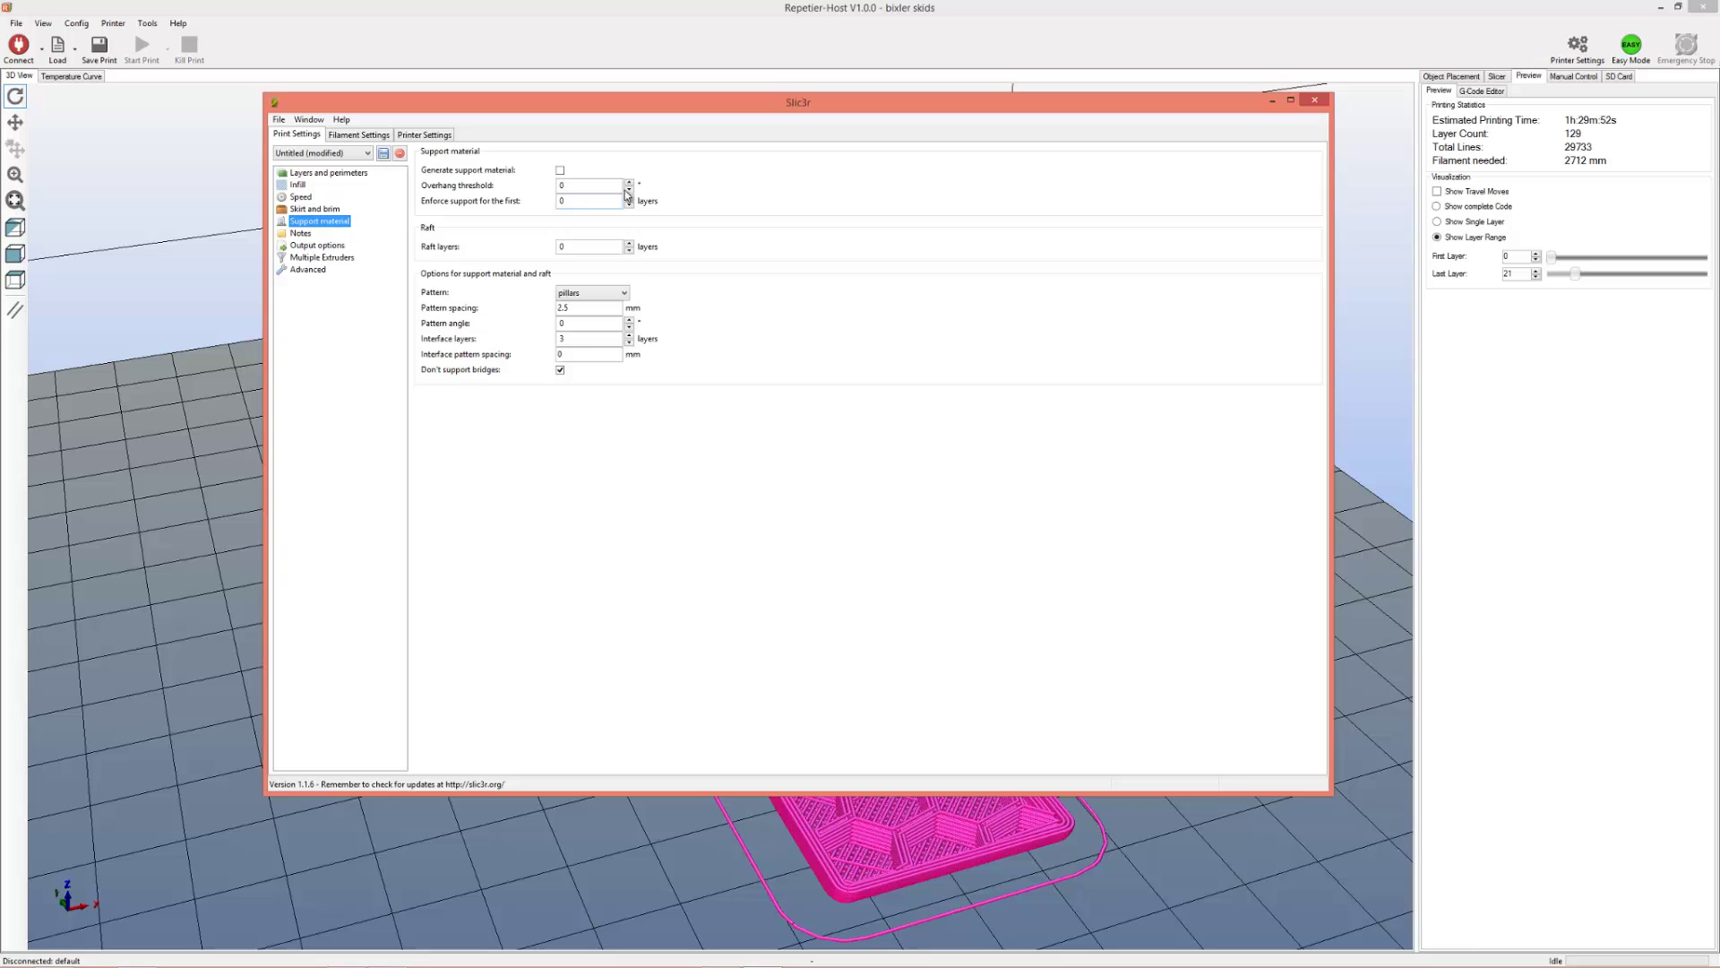
{"action": "left_click", "coordinate": [584, 186]}
{"action": "mouse_move", "coordinate": [572, 253]}
Step through Notes and Output options to the Multiple Extruders page.
{"action": "left_click", "coordinate": [303, 234]}
{"action": "left_click", "coordinate": [316, 245]}
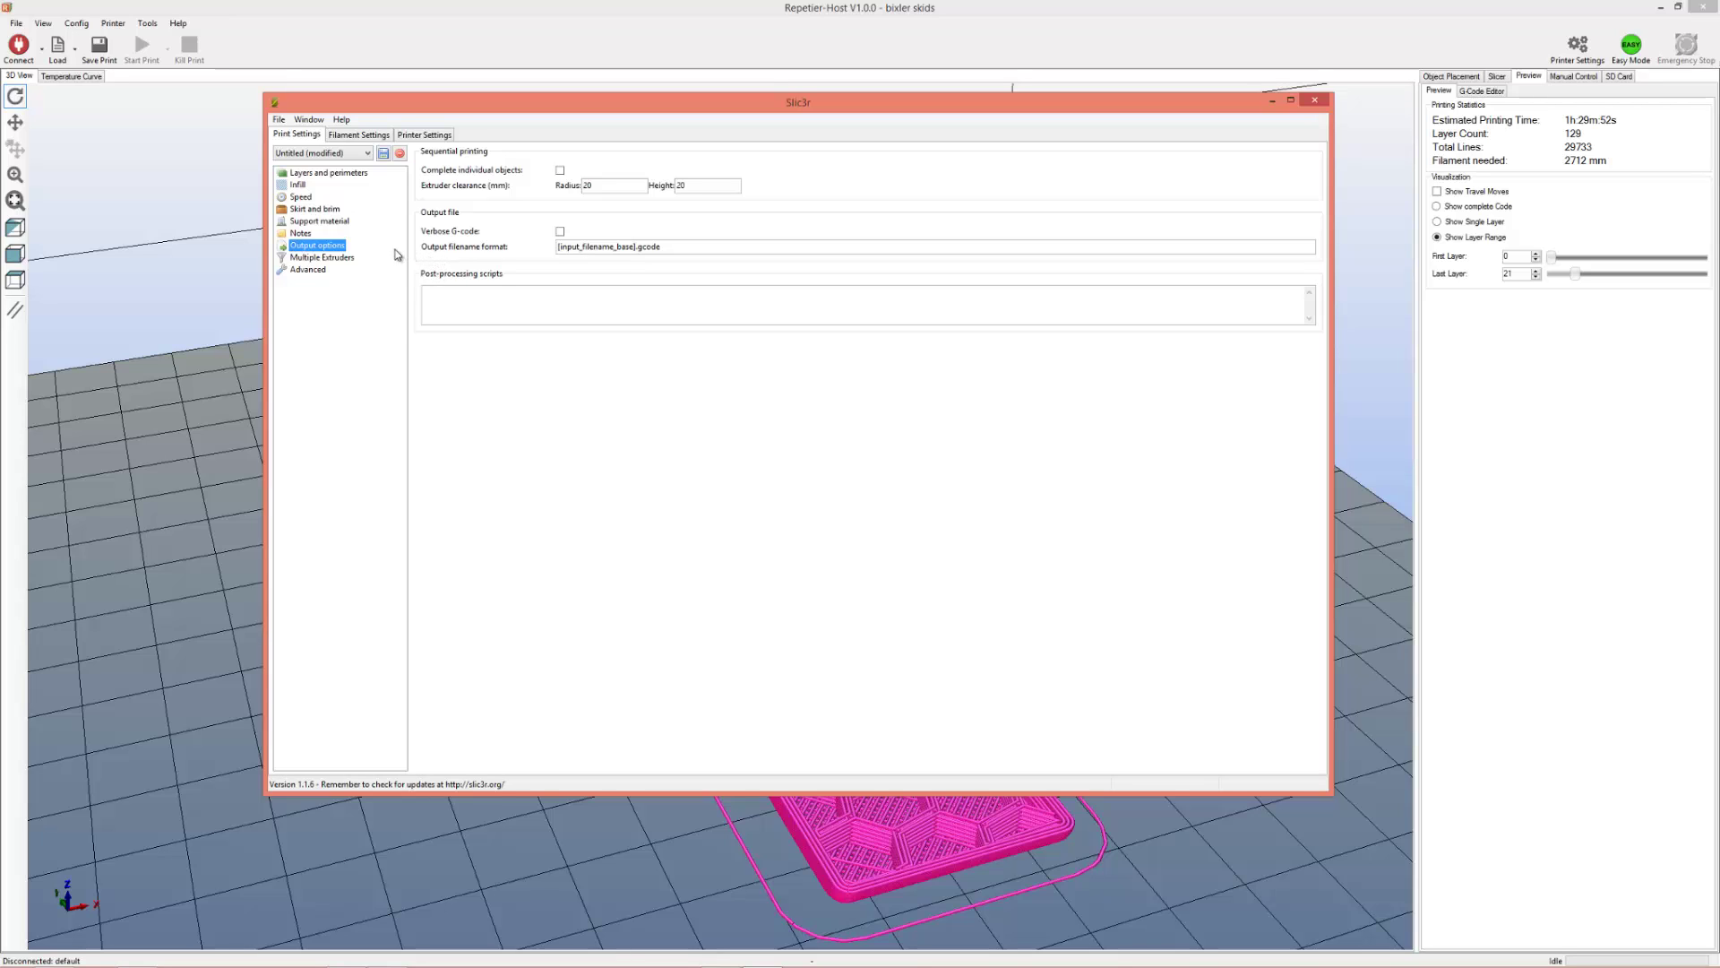
{"action": "left_click", "coordinate": [338, 259]}
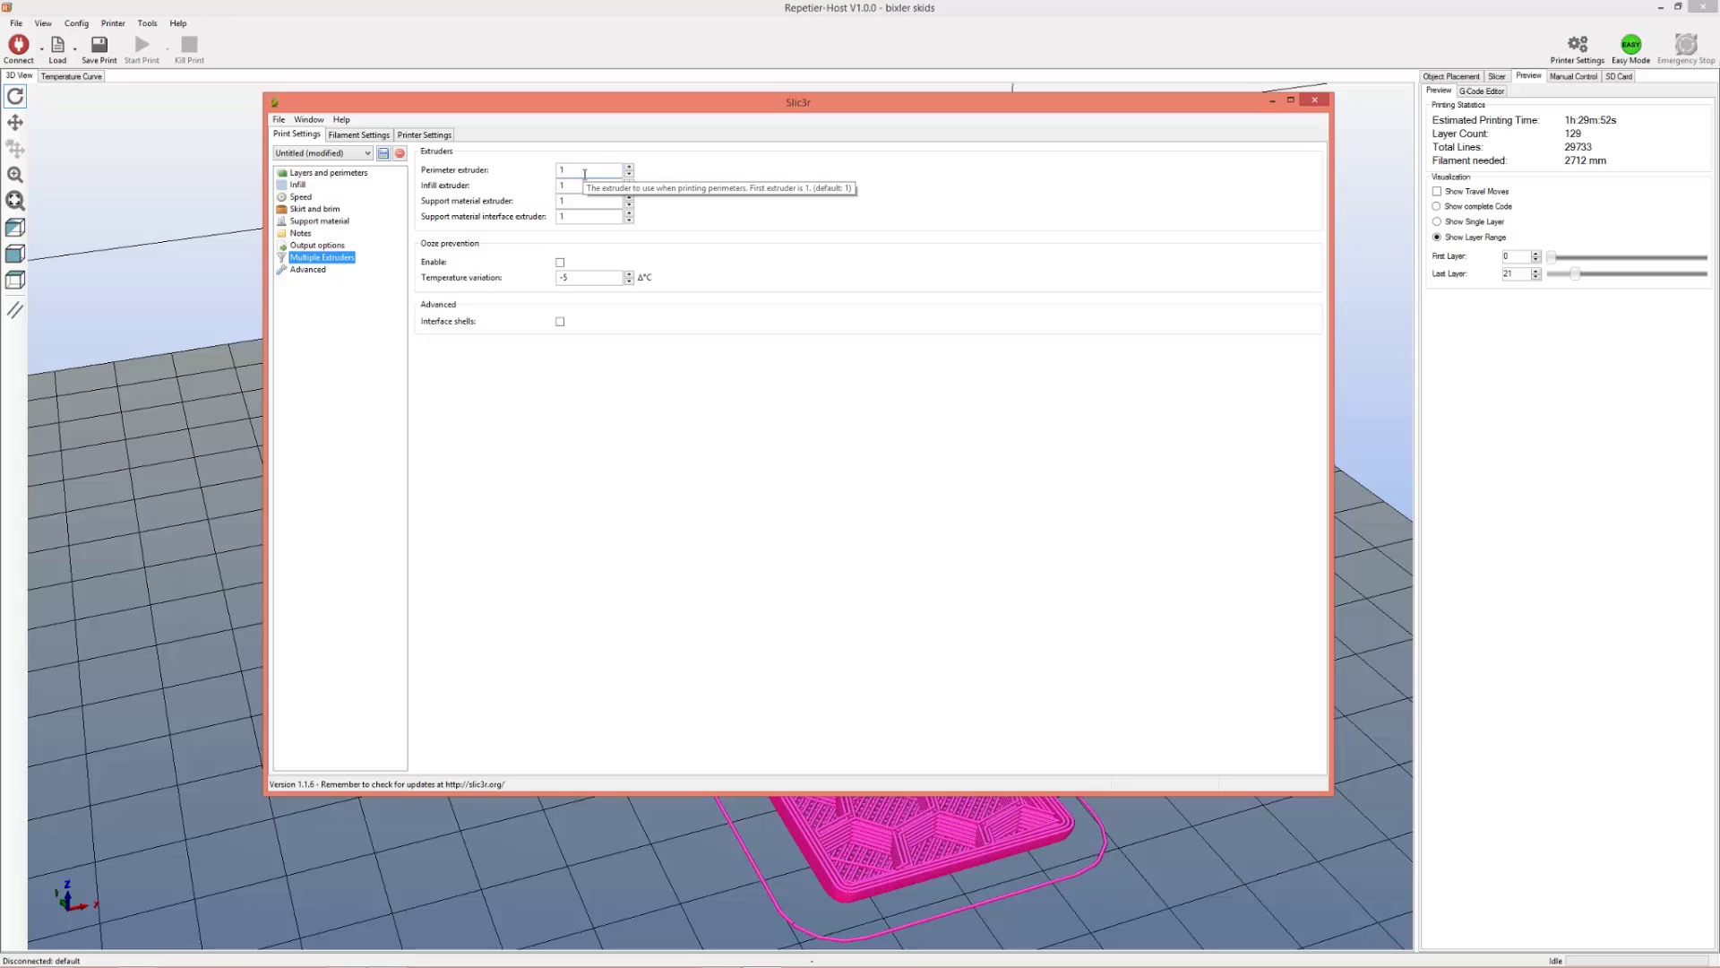
Inspect Slic3r's Advanced extrusion width settings, then show Filament Settings (3 mm diameter, 200 °C extruder).
{"action": "left_click", "coordinate": [309, 270]}
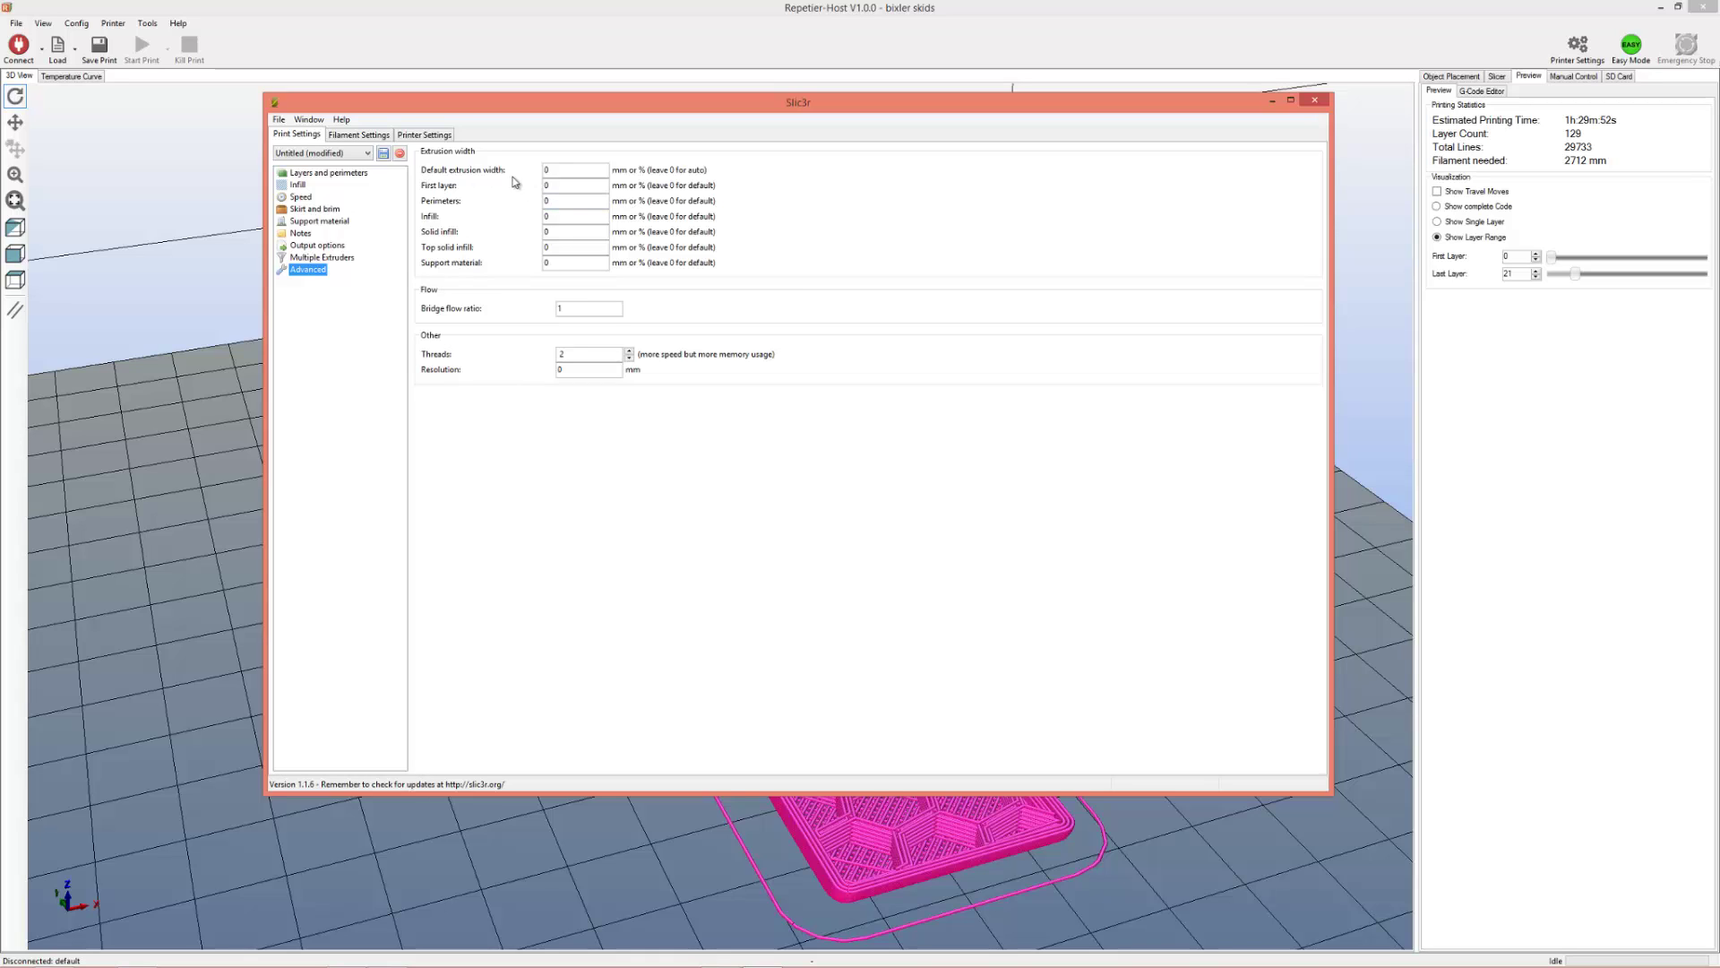
{"action": "mouse_move", "coordinate": [566, 167]}
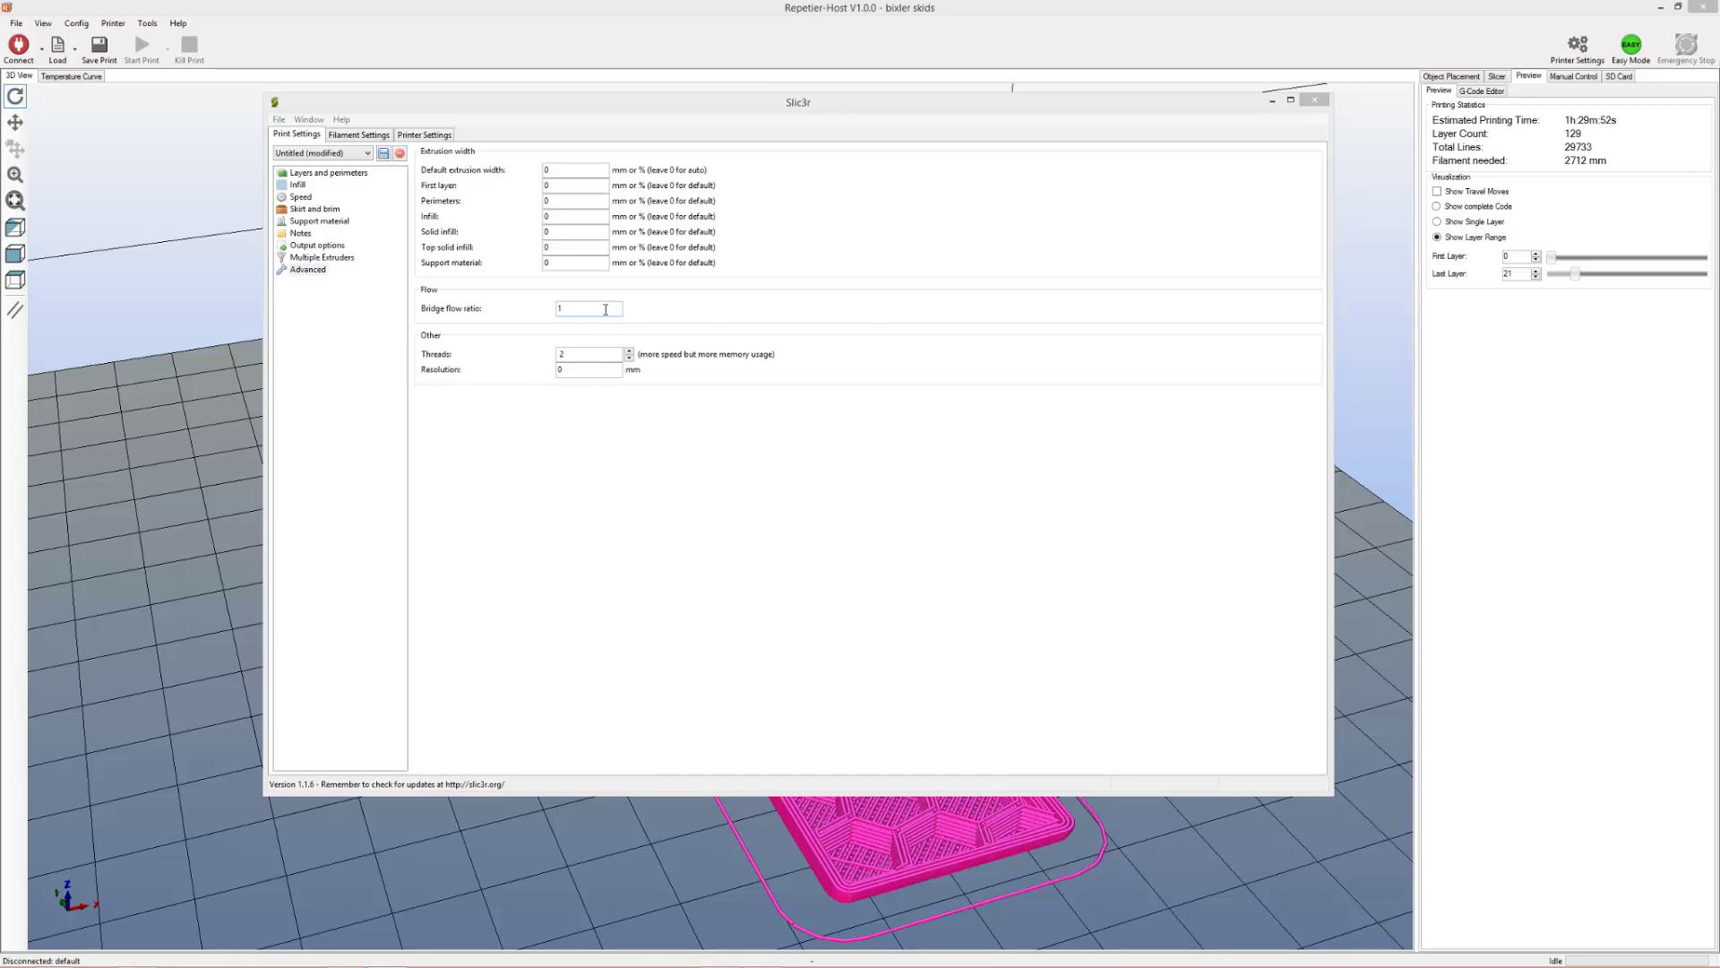
{"action": "mouse_move", "coordinate": [606, 309]}
{"action": "mouse_move", "coordinate": [599, 370]}
{"action": "left_click", "coordinate": [362, 137]}
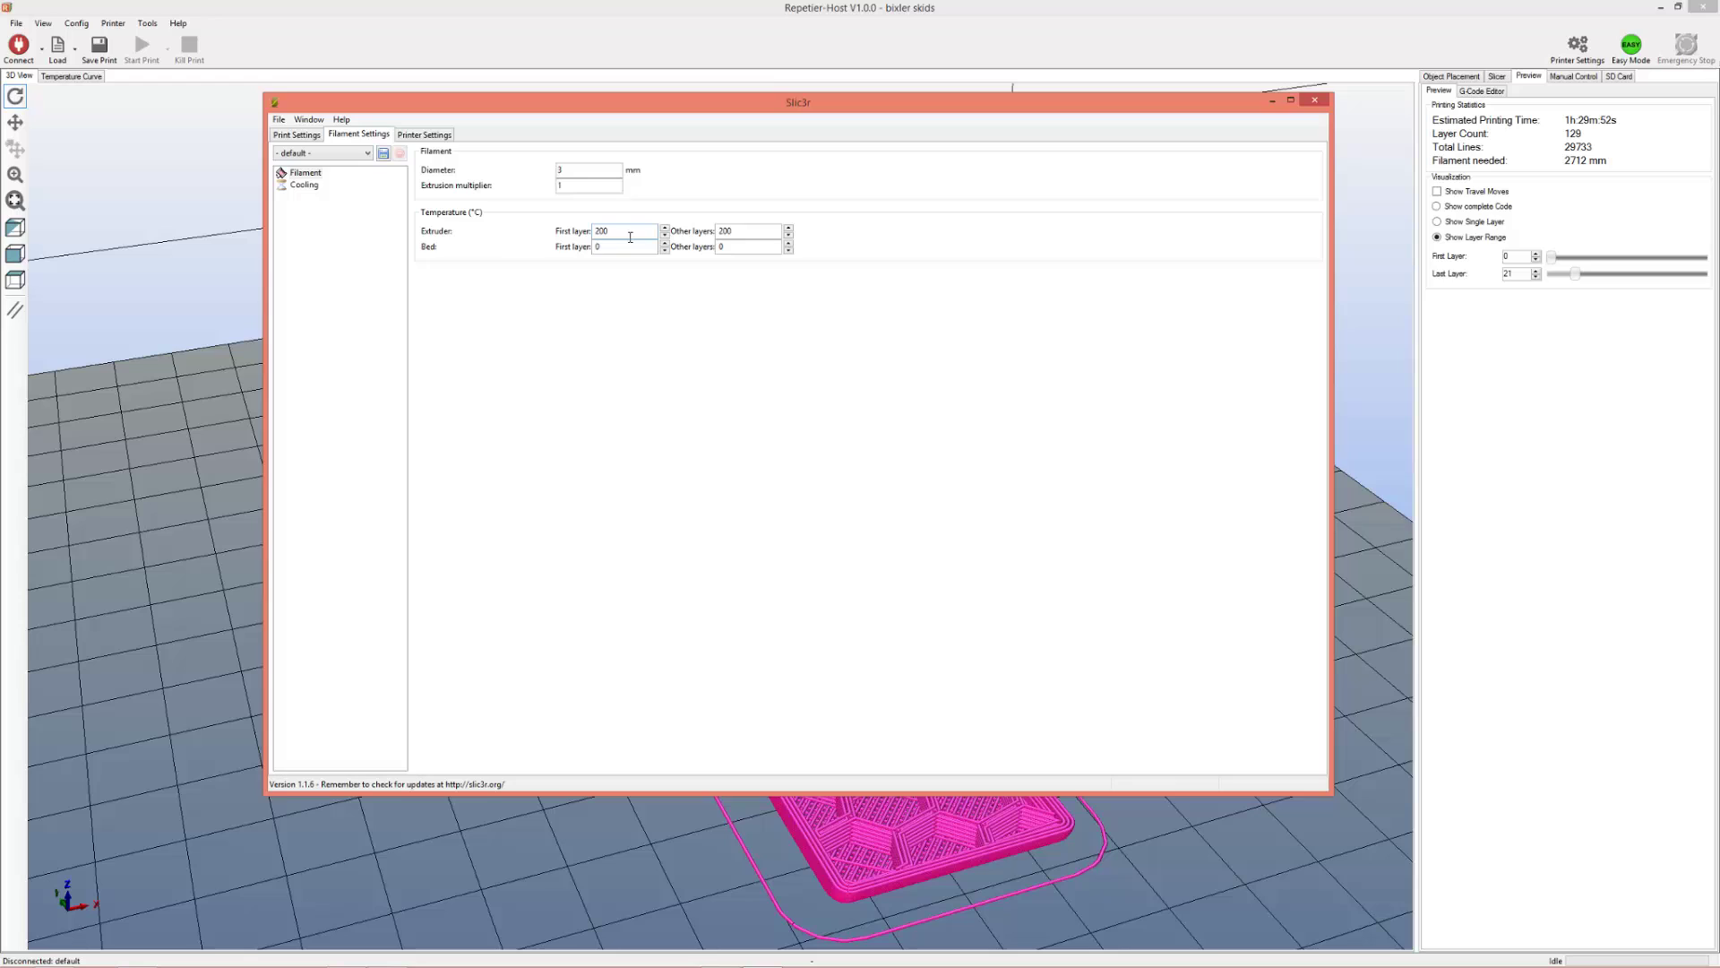
Show the filament Cooling page with auto cooling and 35–100 fan speed.
{"action": "left_click", "coordinate": [304, 185]}
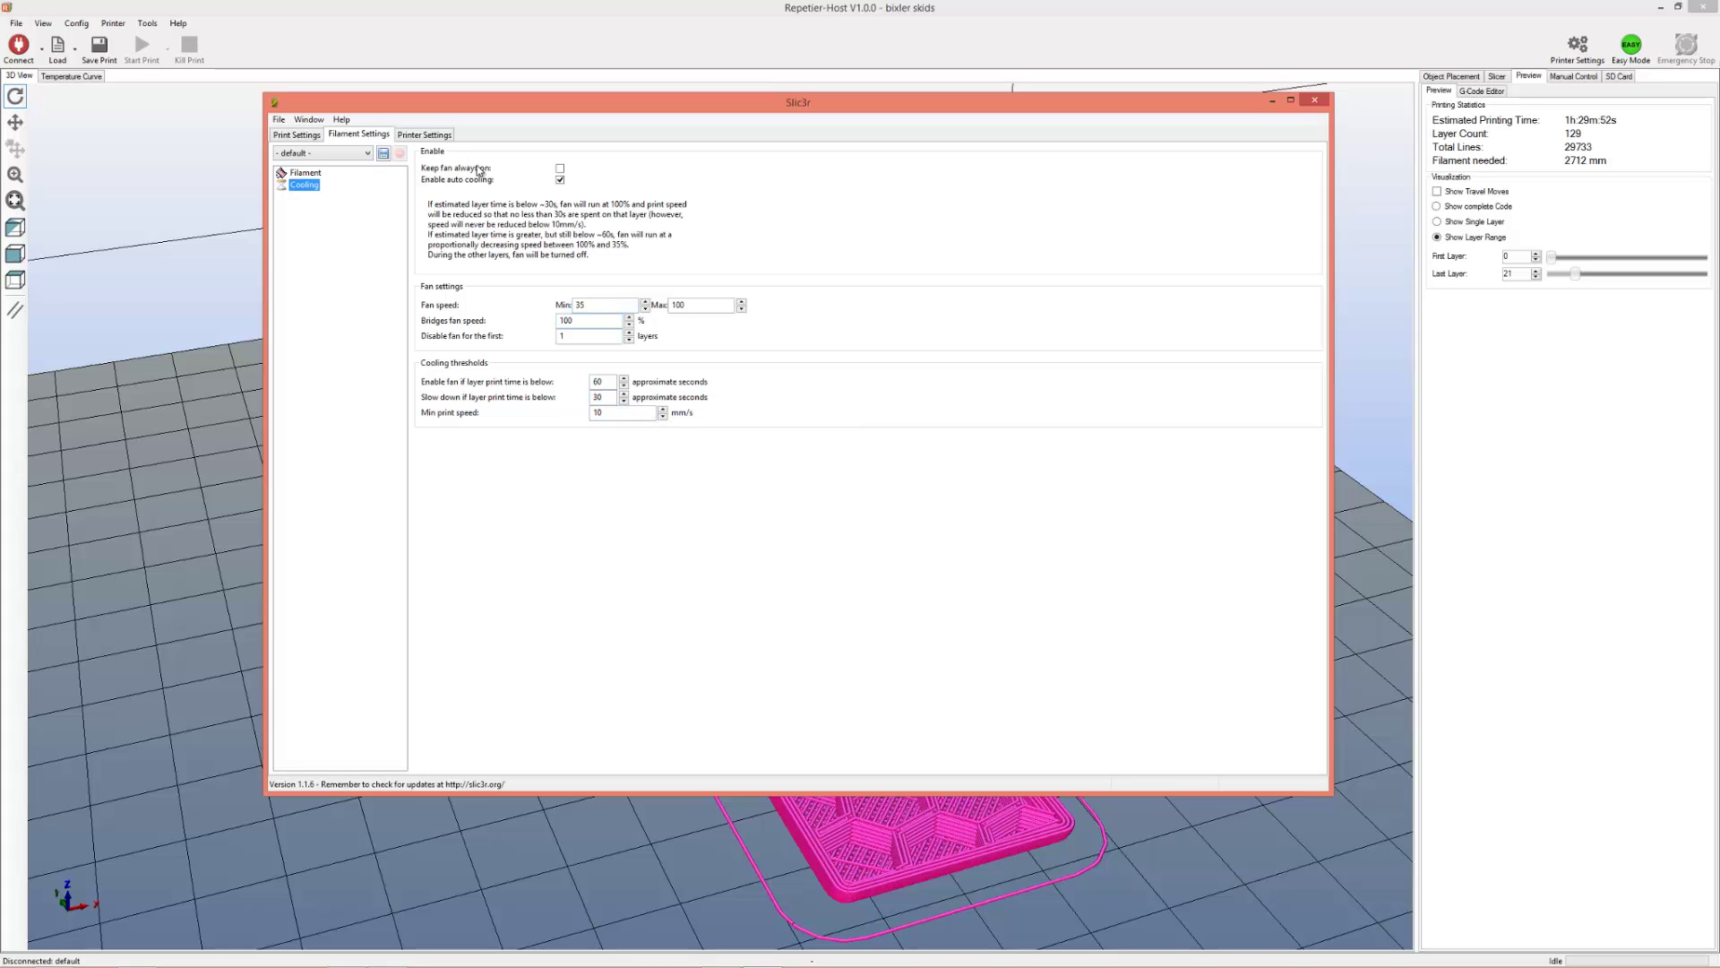
Switch to Printer Settings and show its Custom G-code page.
{"action": "left_click", "coordinate": [422, 135]}
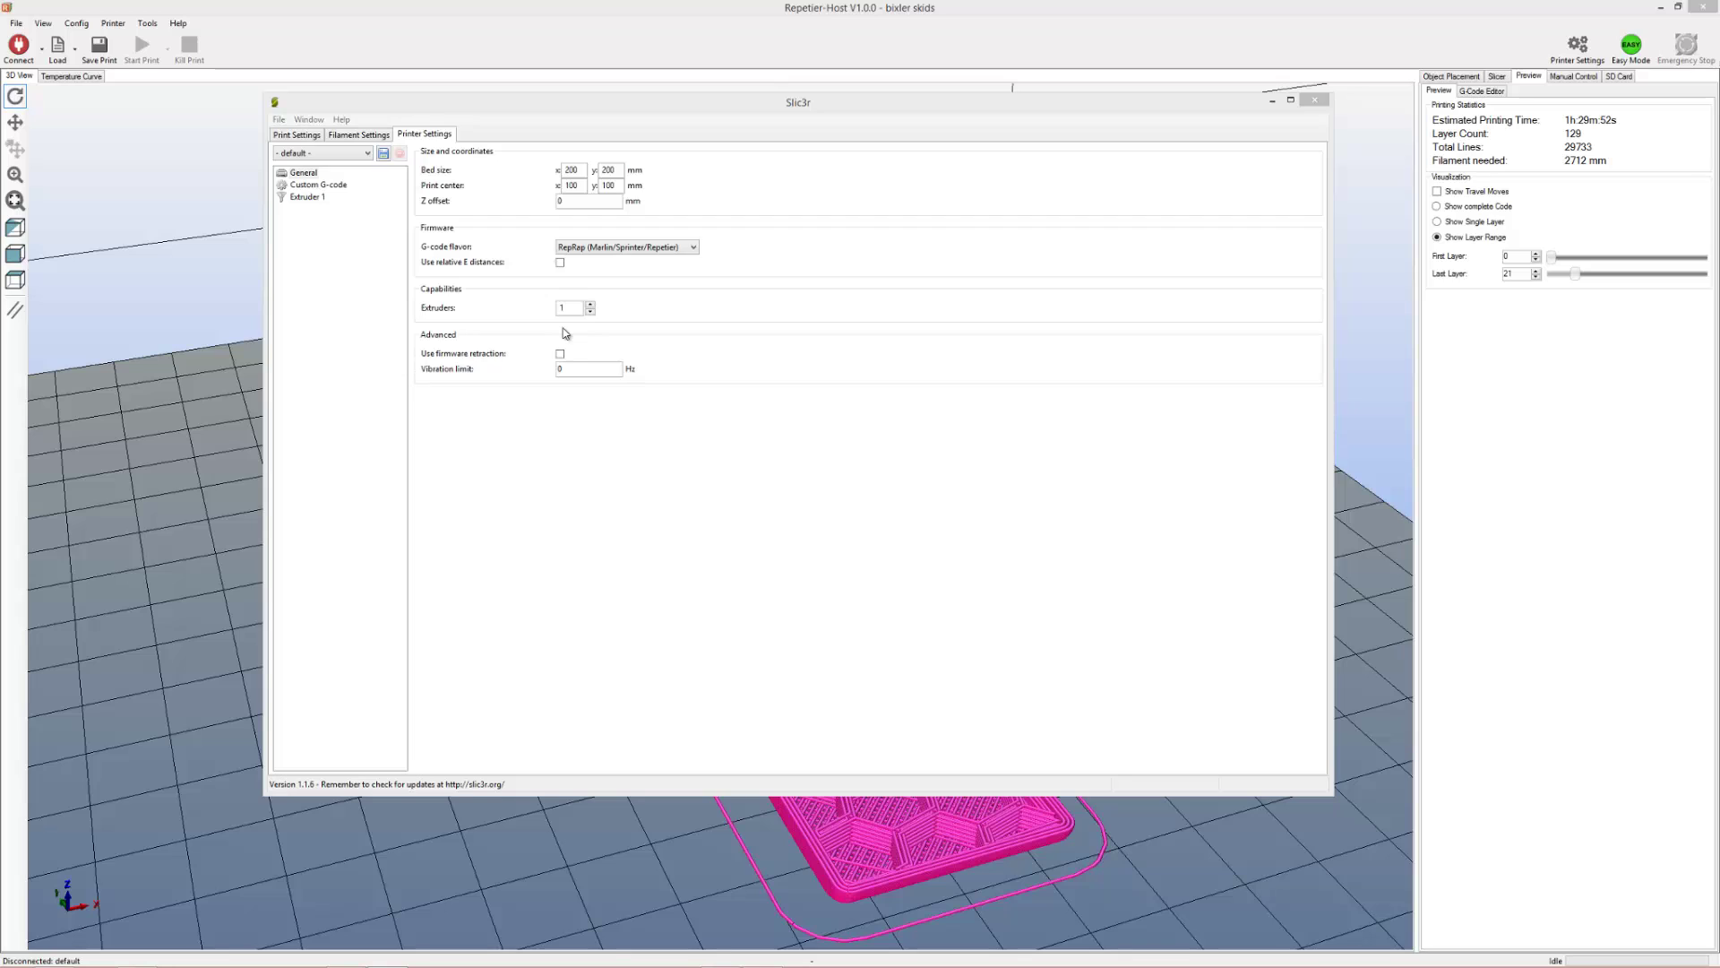
{"action": "mouse_move", "coordinate": [600, 366]}
{"action": "left_click", "coordinate": [341, 184]}
Inspect the Start G-code (home all axes, lift nozzle) and End G-code (heat off, motors disabled).
{"action": "mouse_move", "coordinate": [544, 237]}
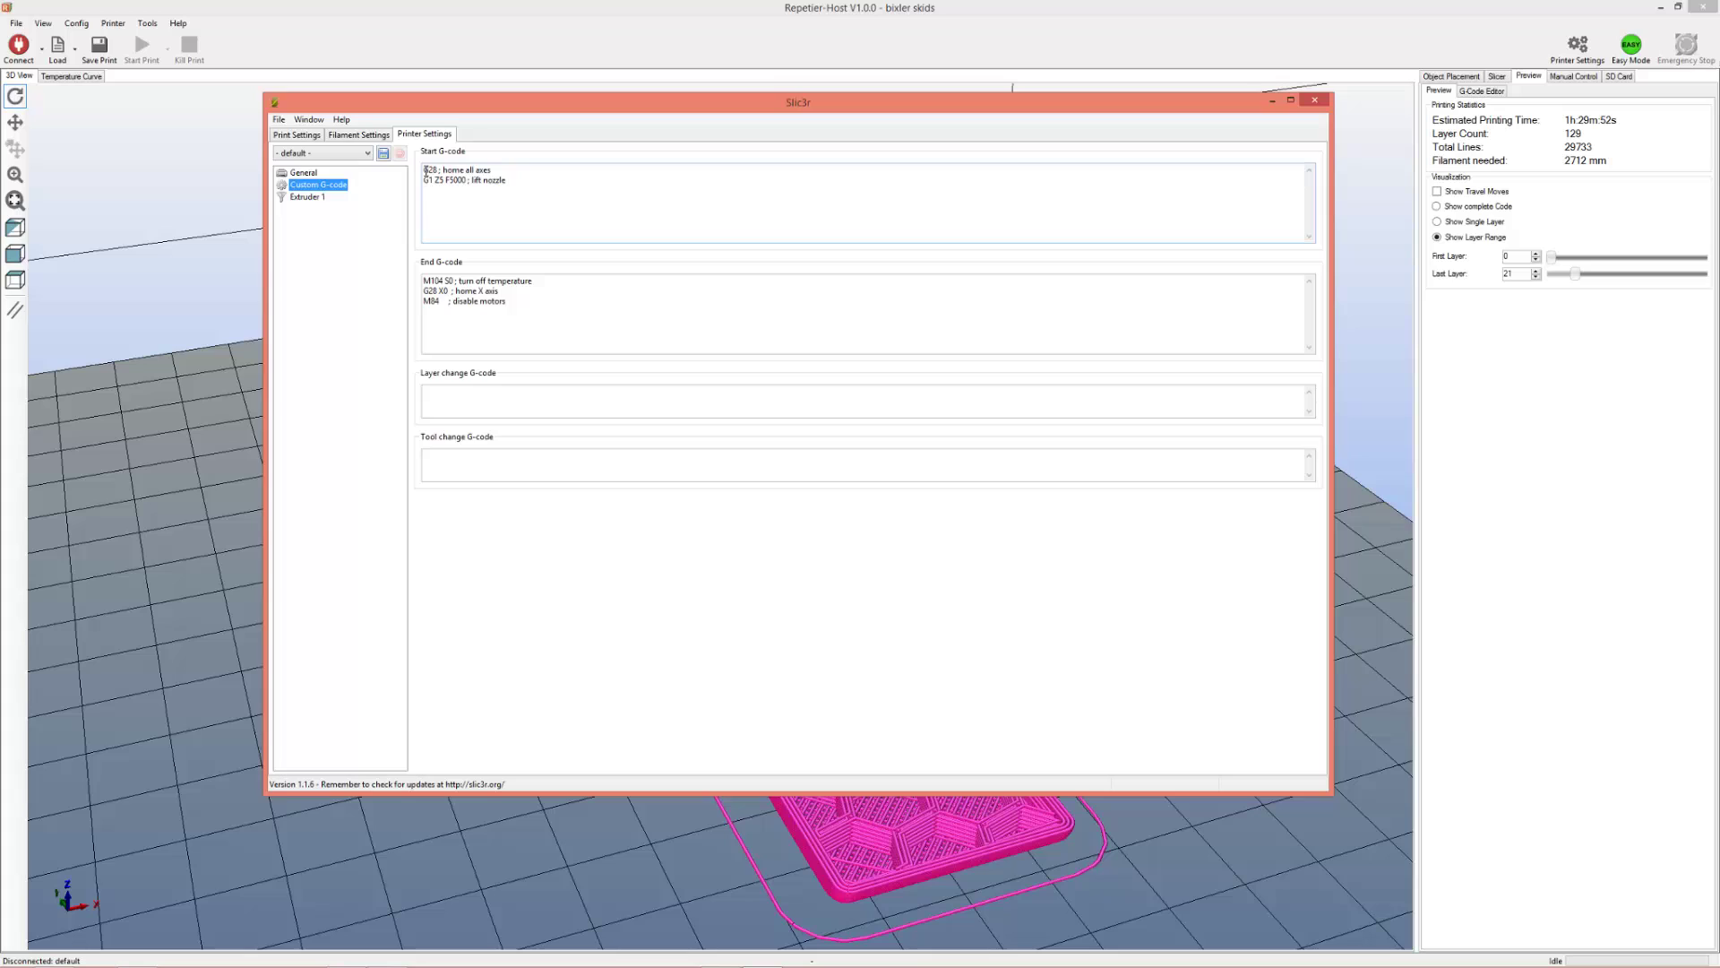
{"action": "left_click_drag", "start_coordinate": [426, 170], "coordinate": [495, 166]}
{"action": "left_click", "coordinate": [533, 188]}
{"action": "key", "text": "ctrl+a"}
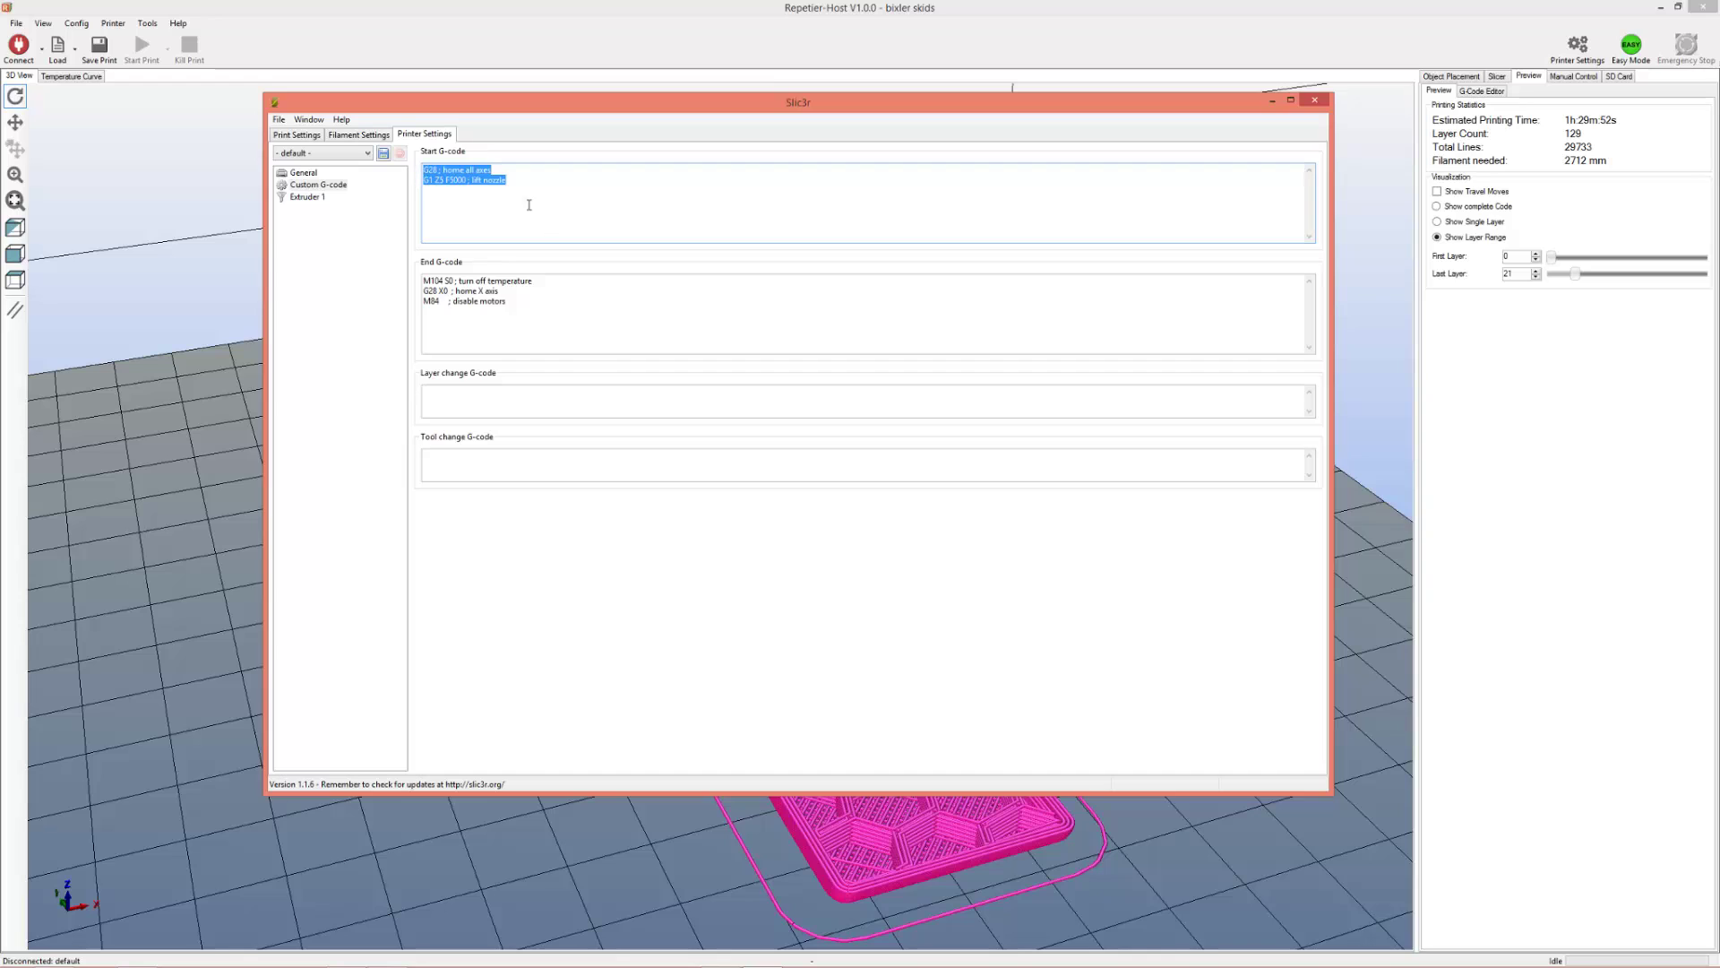
{"action": "left_click", "coordinate": [543, 181]}
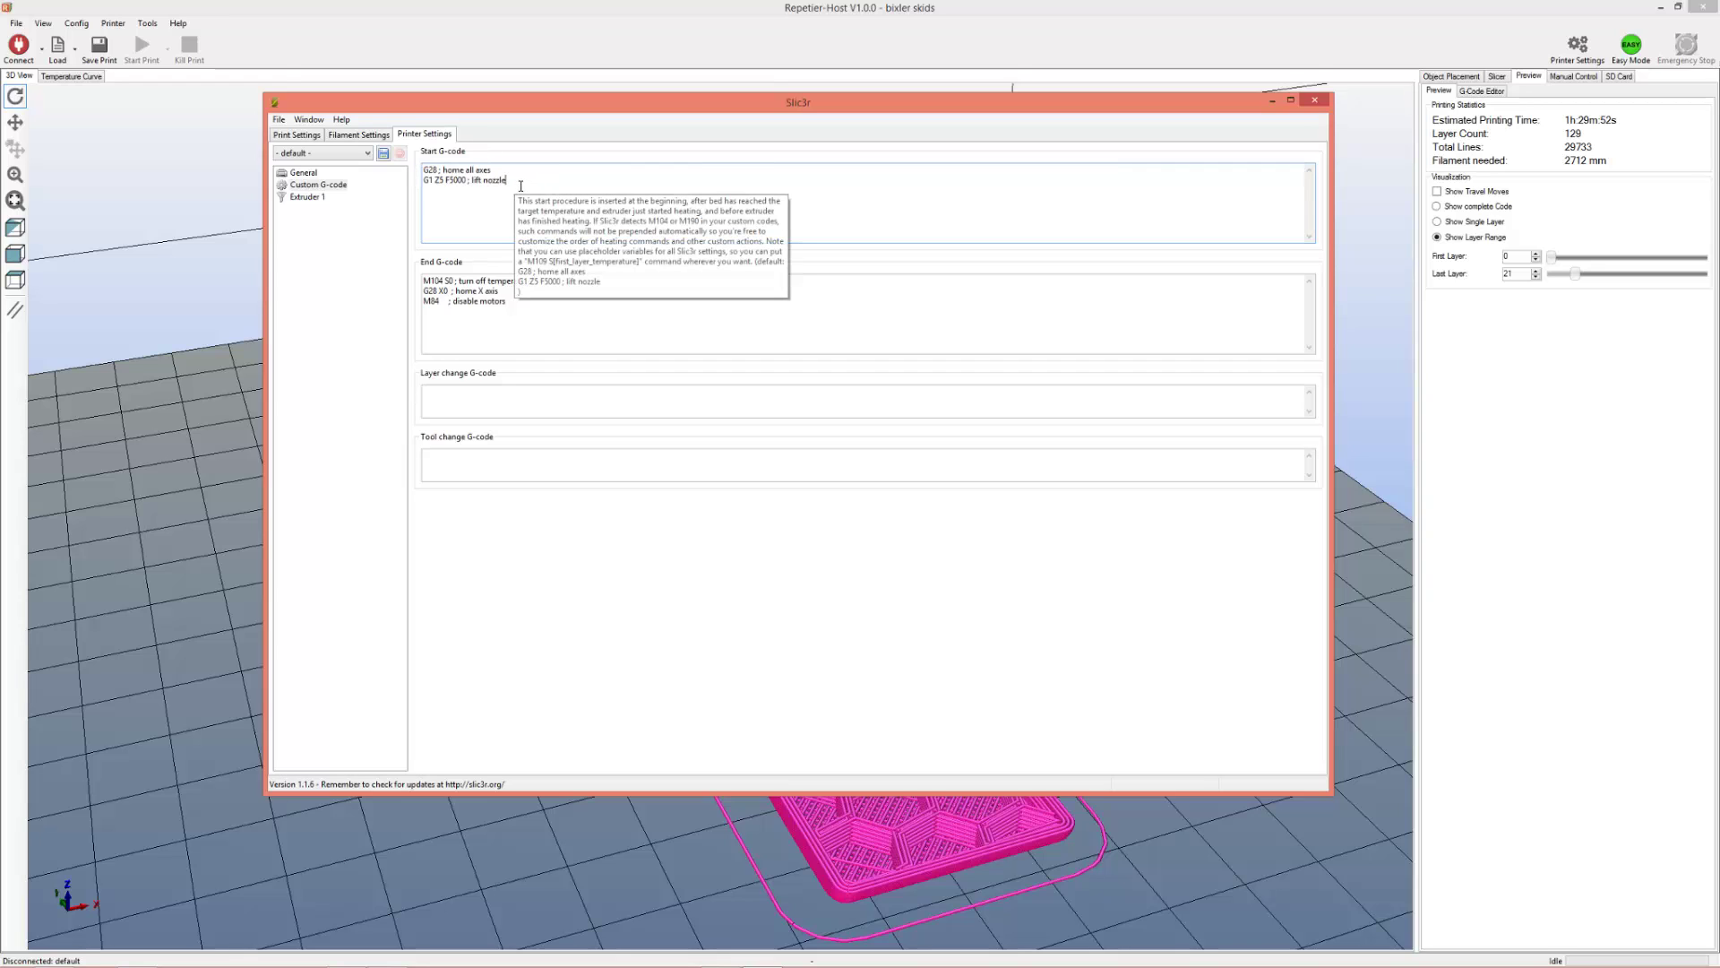
{"action": "left_click_drag", "start_coordinate": [507, 302], "coordinate": [436, 280]}
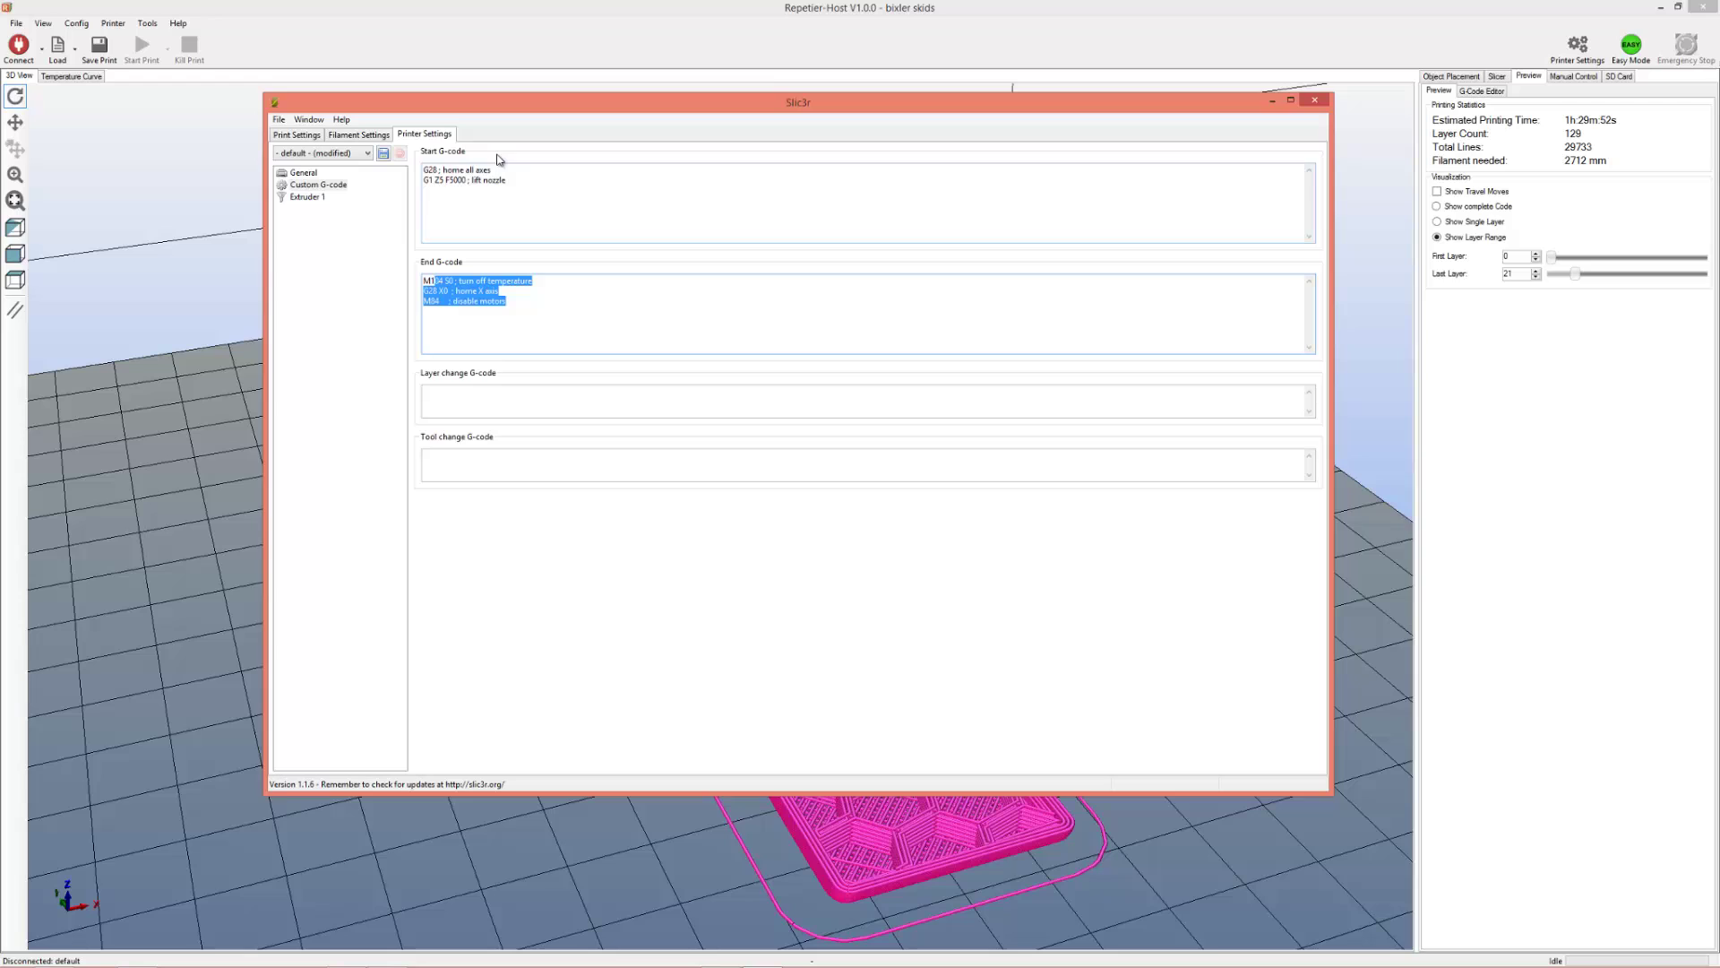
{"action": "left_click", "coordinate": [506, 187]}
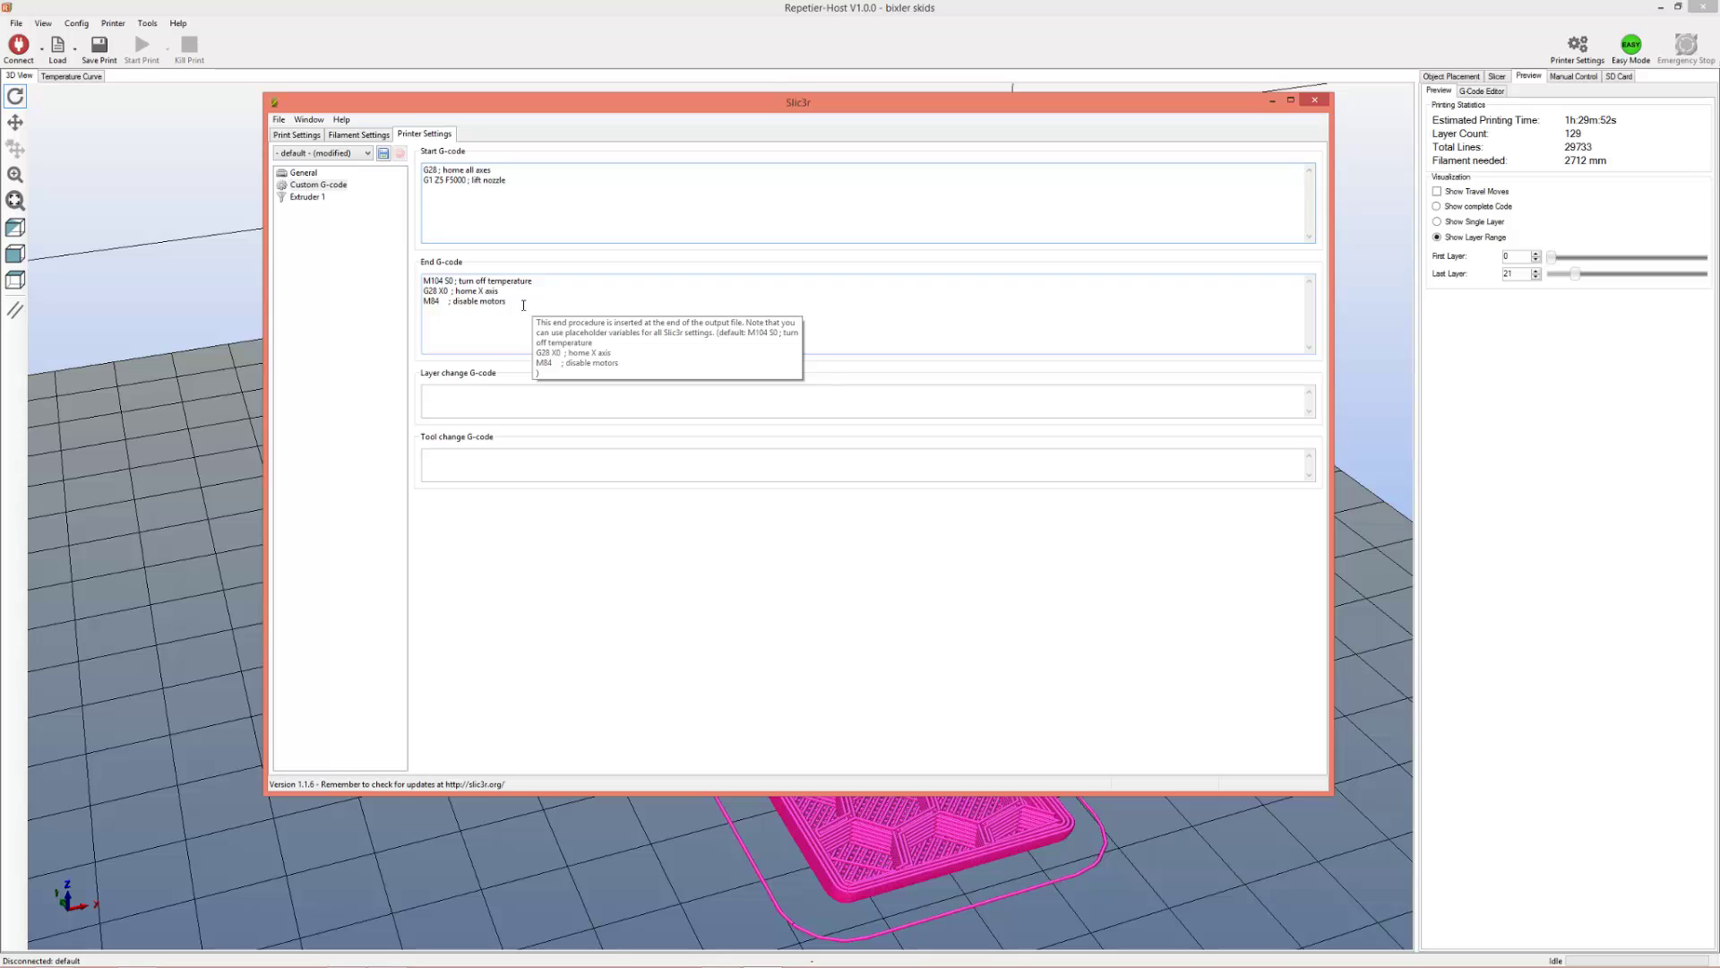
{"action": "left_click_drag", "start_coordinate": [529, 304], "coordinate": [428, 280]}
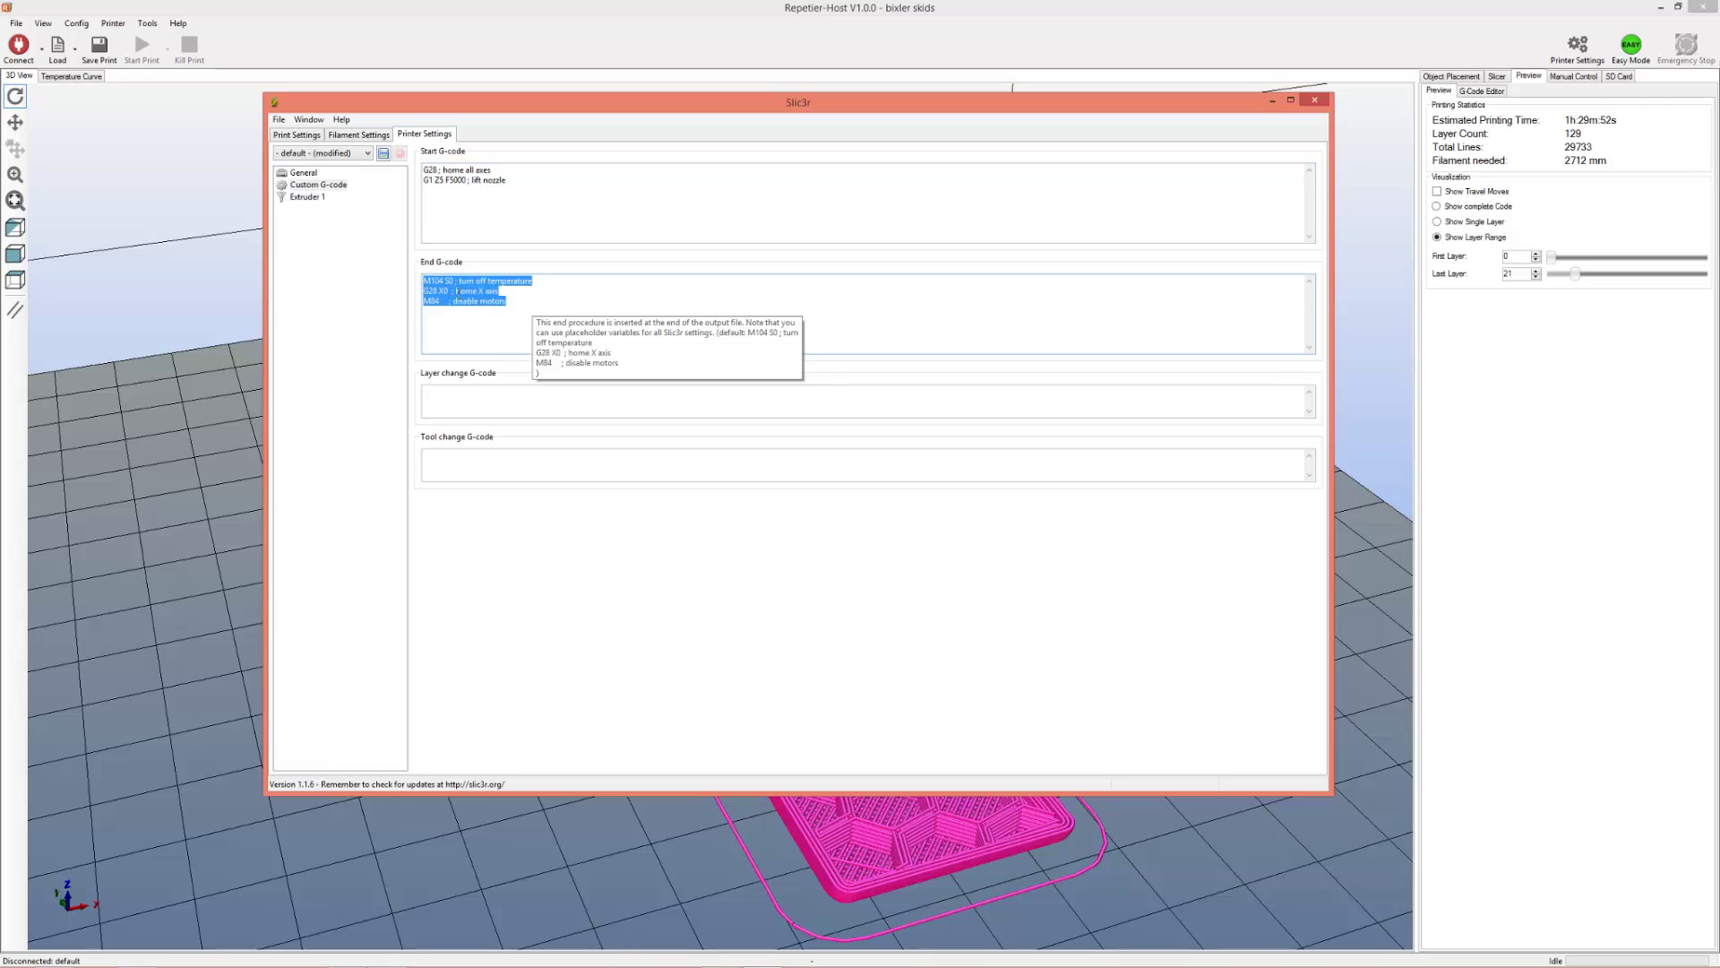
{"action": "left_click", "coordinate": [513, 288]}
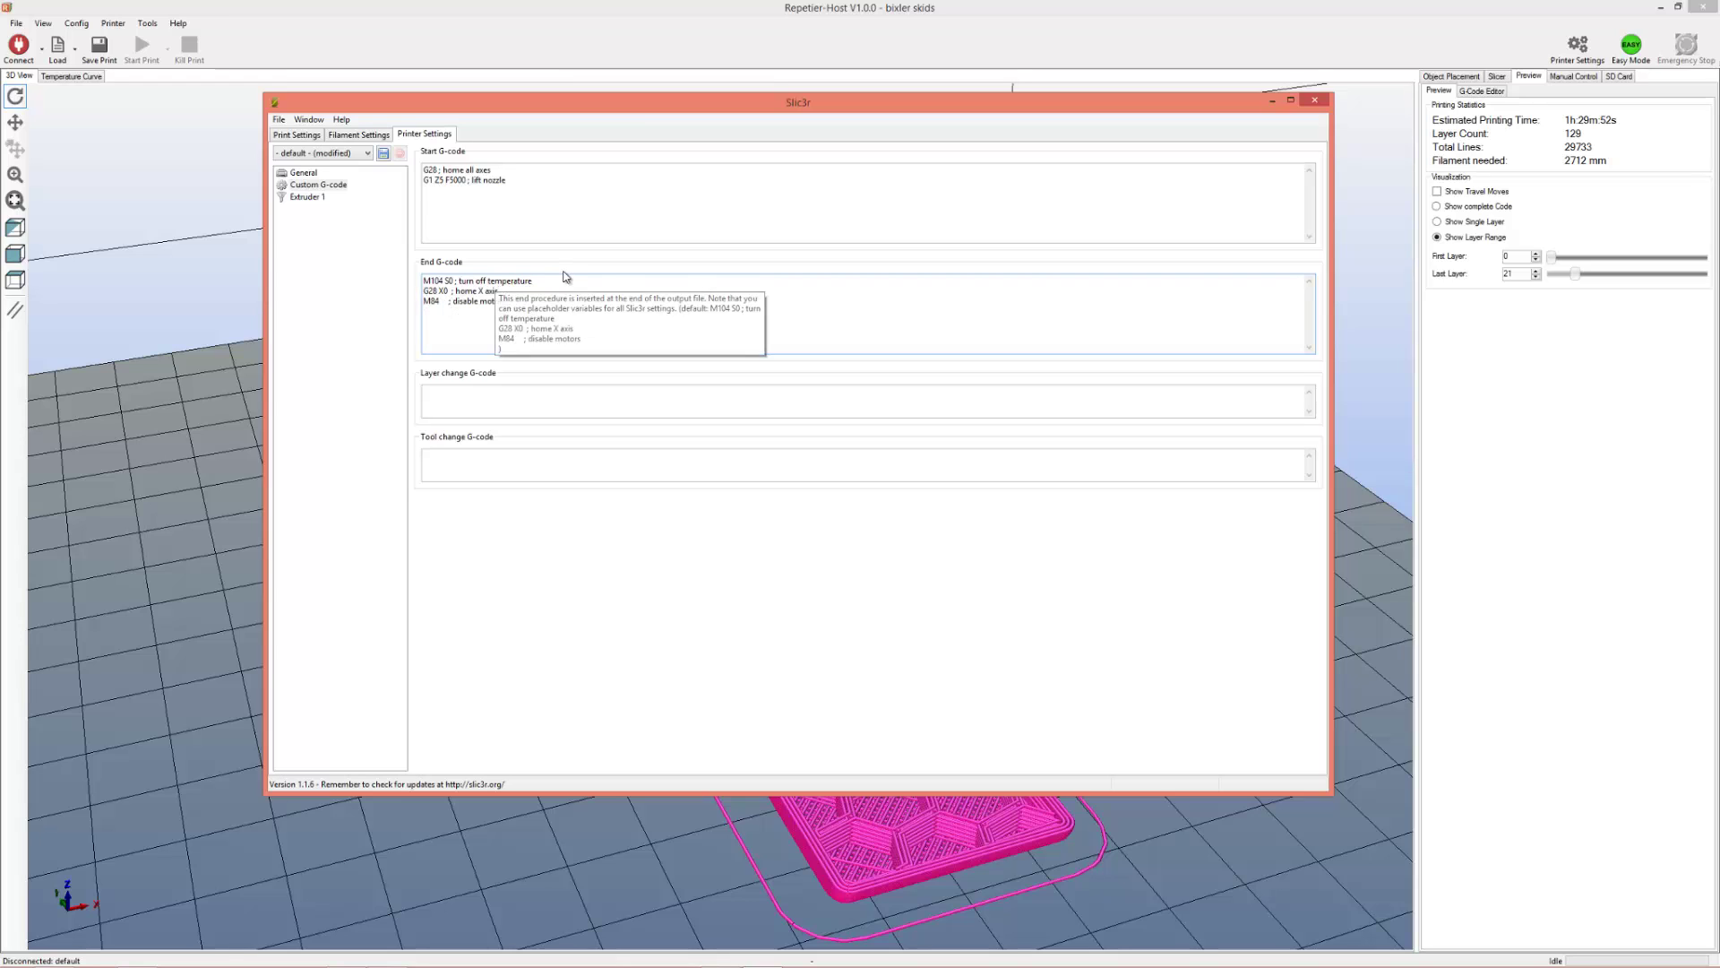
Check the empty Layer change and Tool change G-code fields.
{"action": "left_click", "coordinate": [486, 410]}
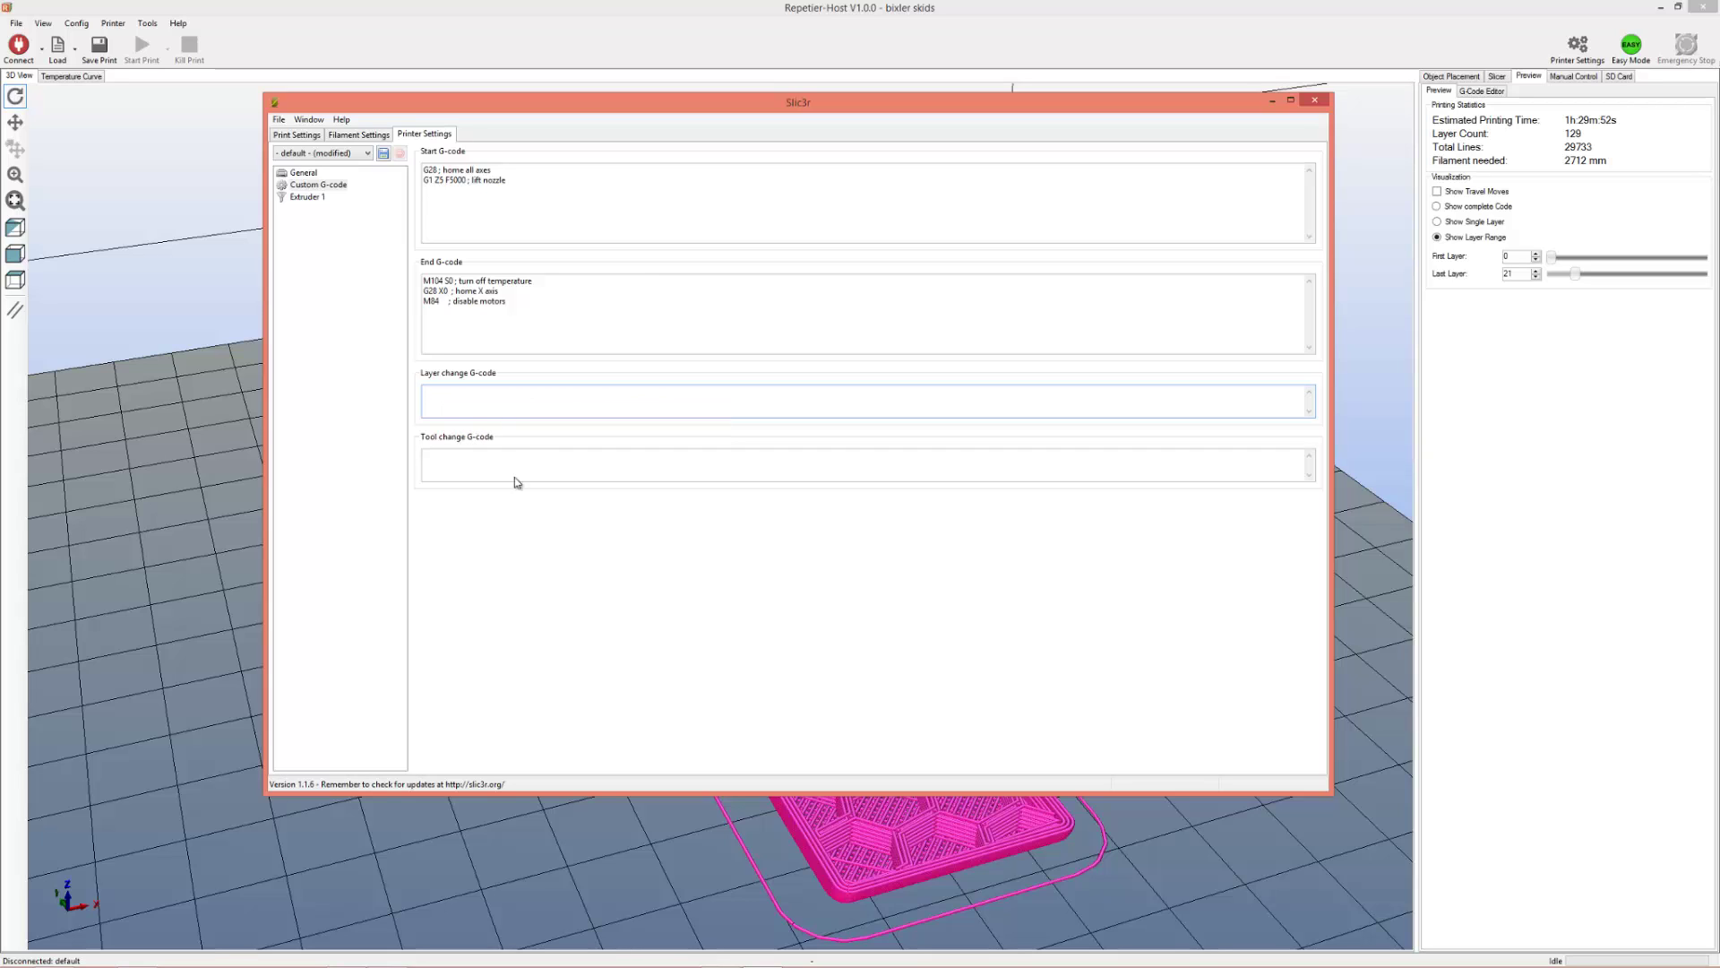
{"action": "left_click", "coordinate": [469, 452]}
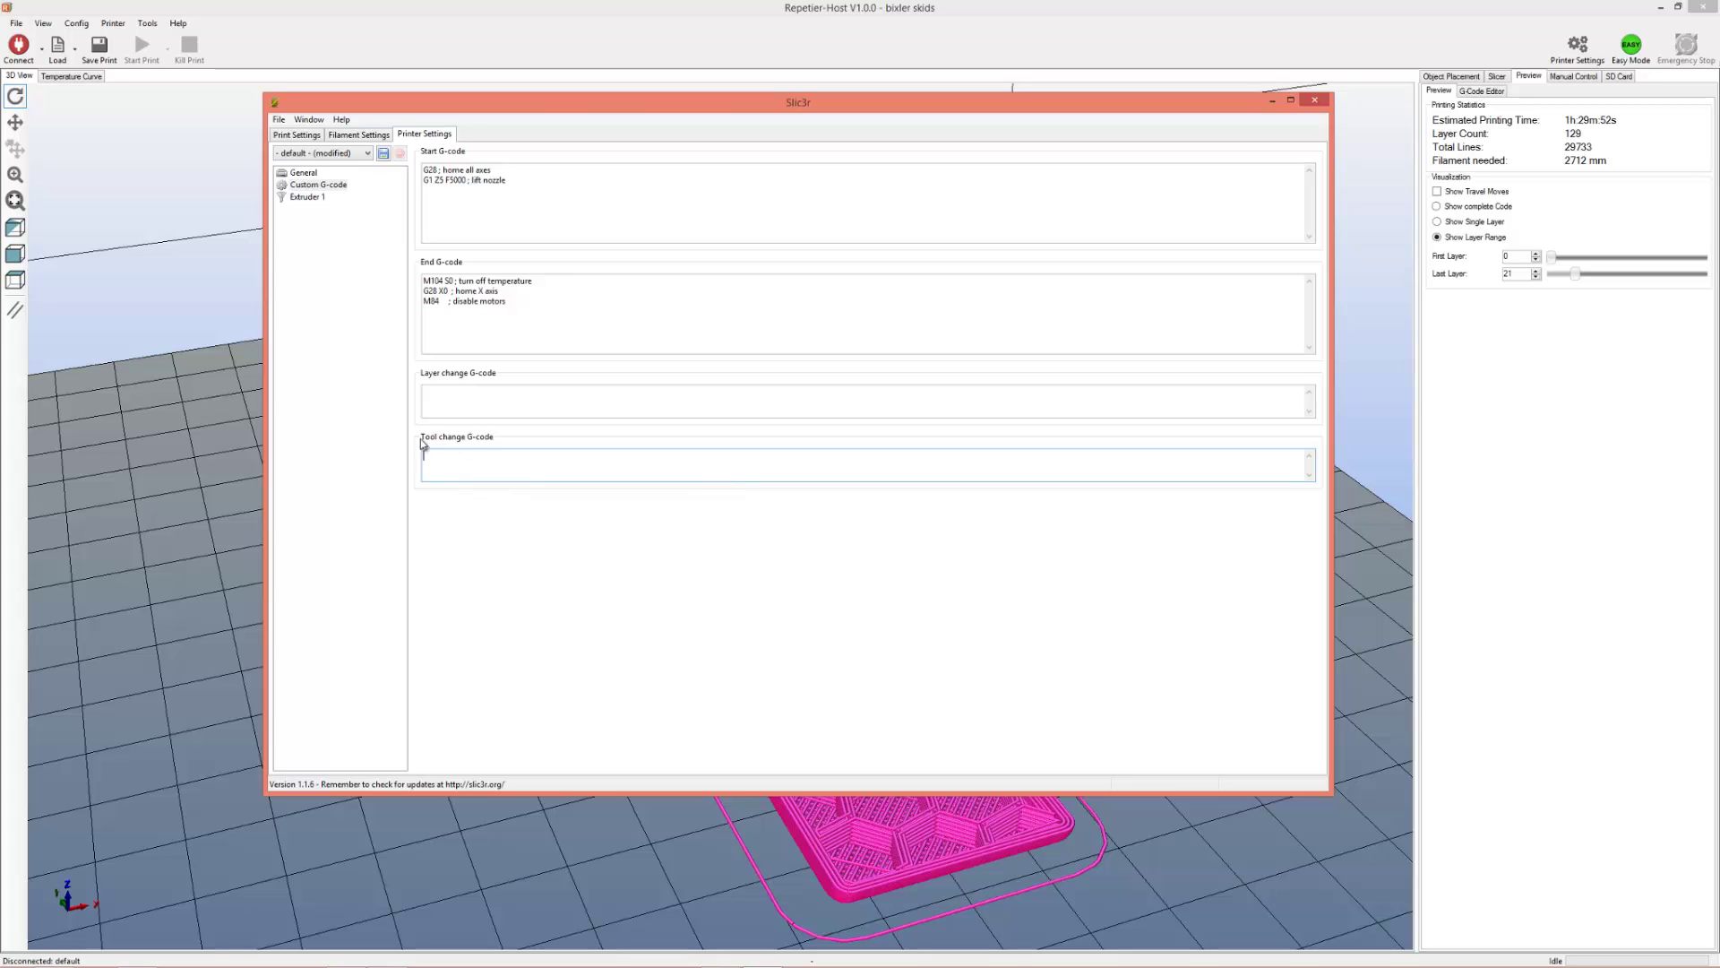
{"action": "left_click", "coordinate": [391, 417]}
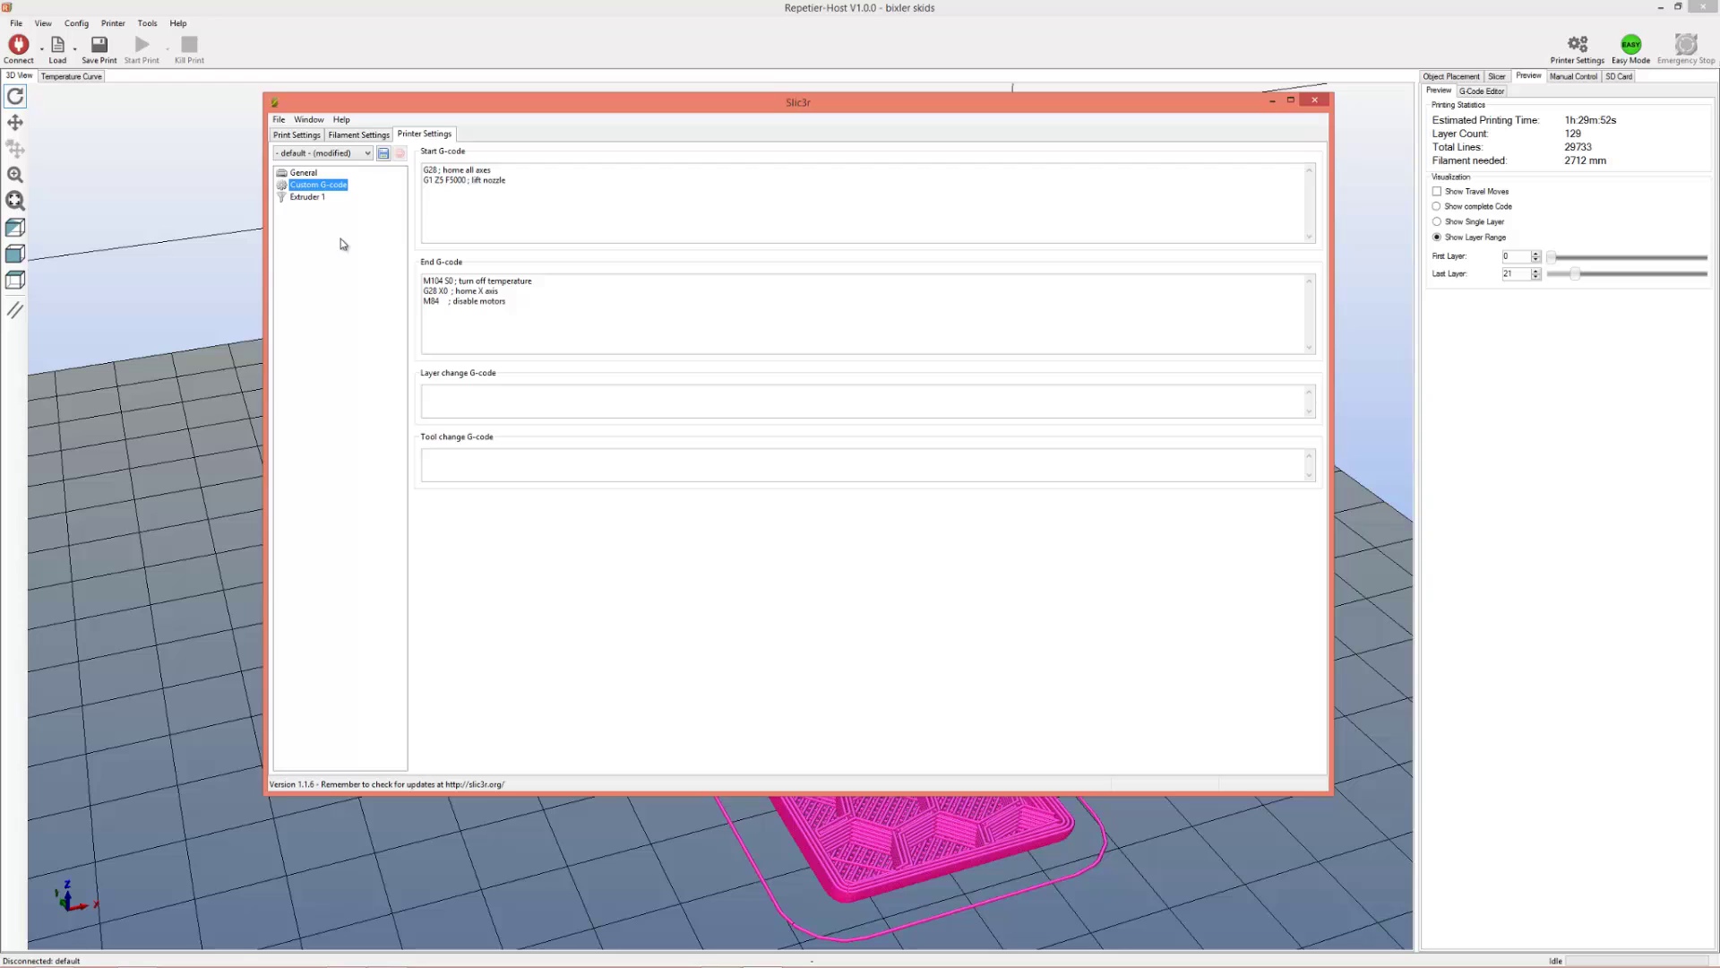
{"action": "left_click", "coordinate": [308, 198]}
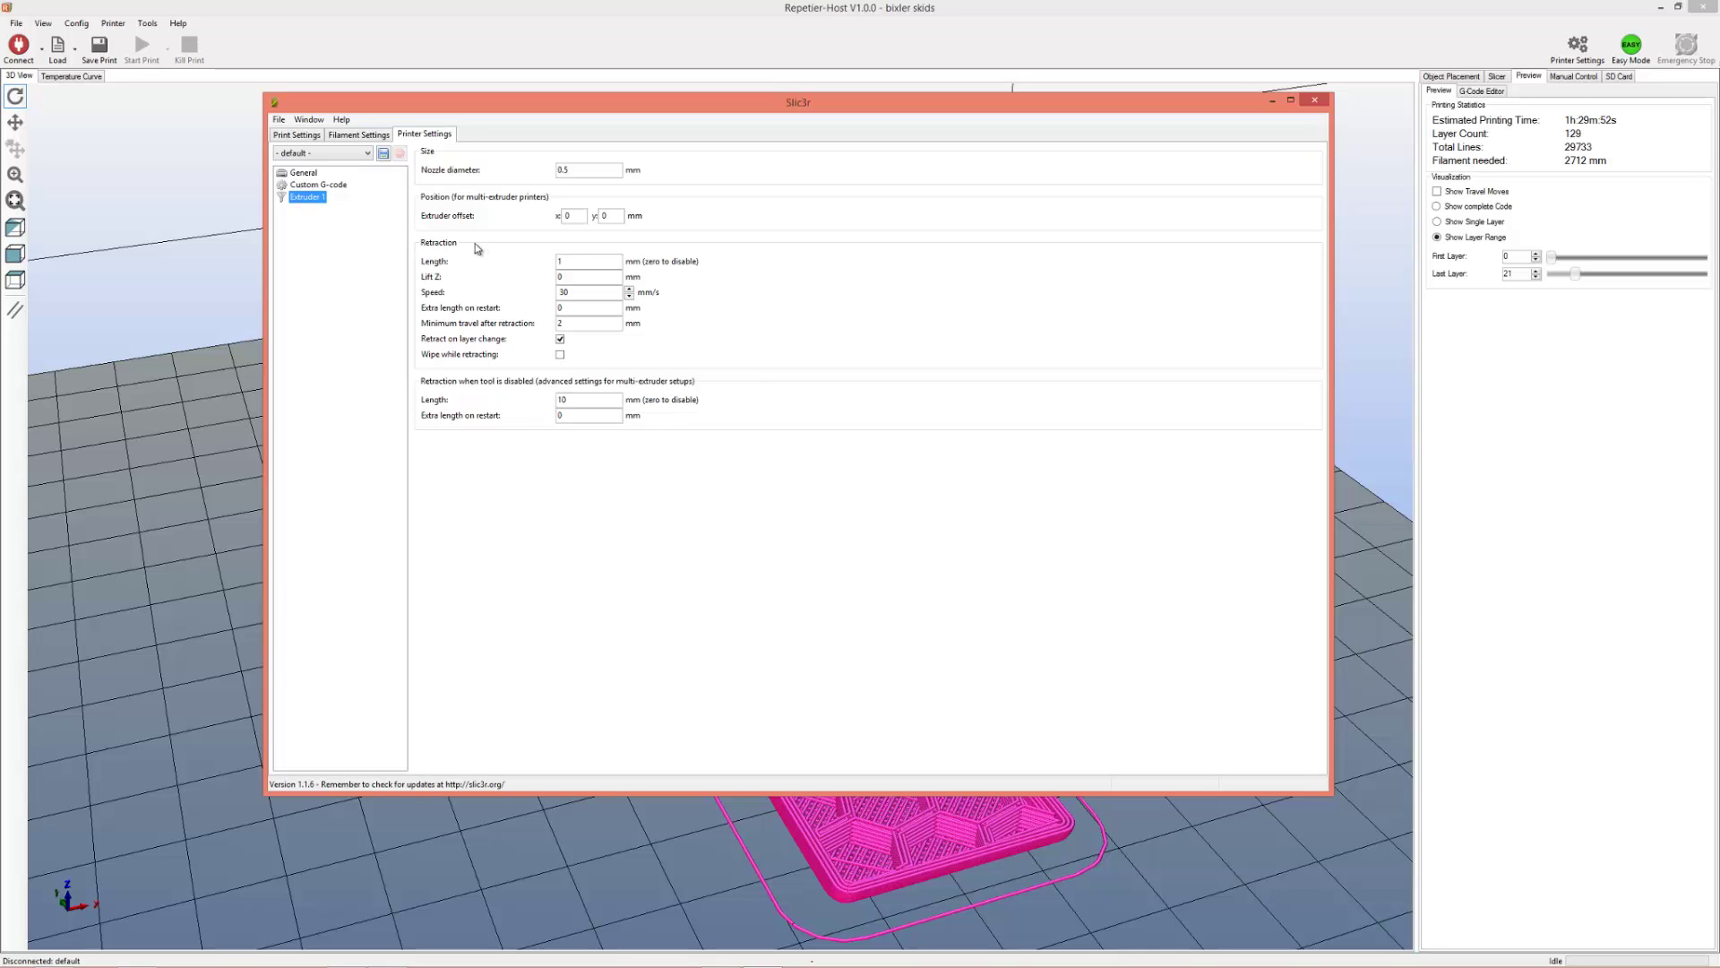
Save the printer settings as a preset named 'test'.
{"action": "left_click", "coordinate": [383, 155]}
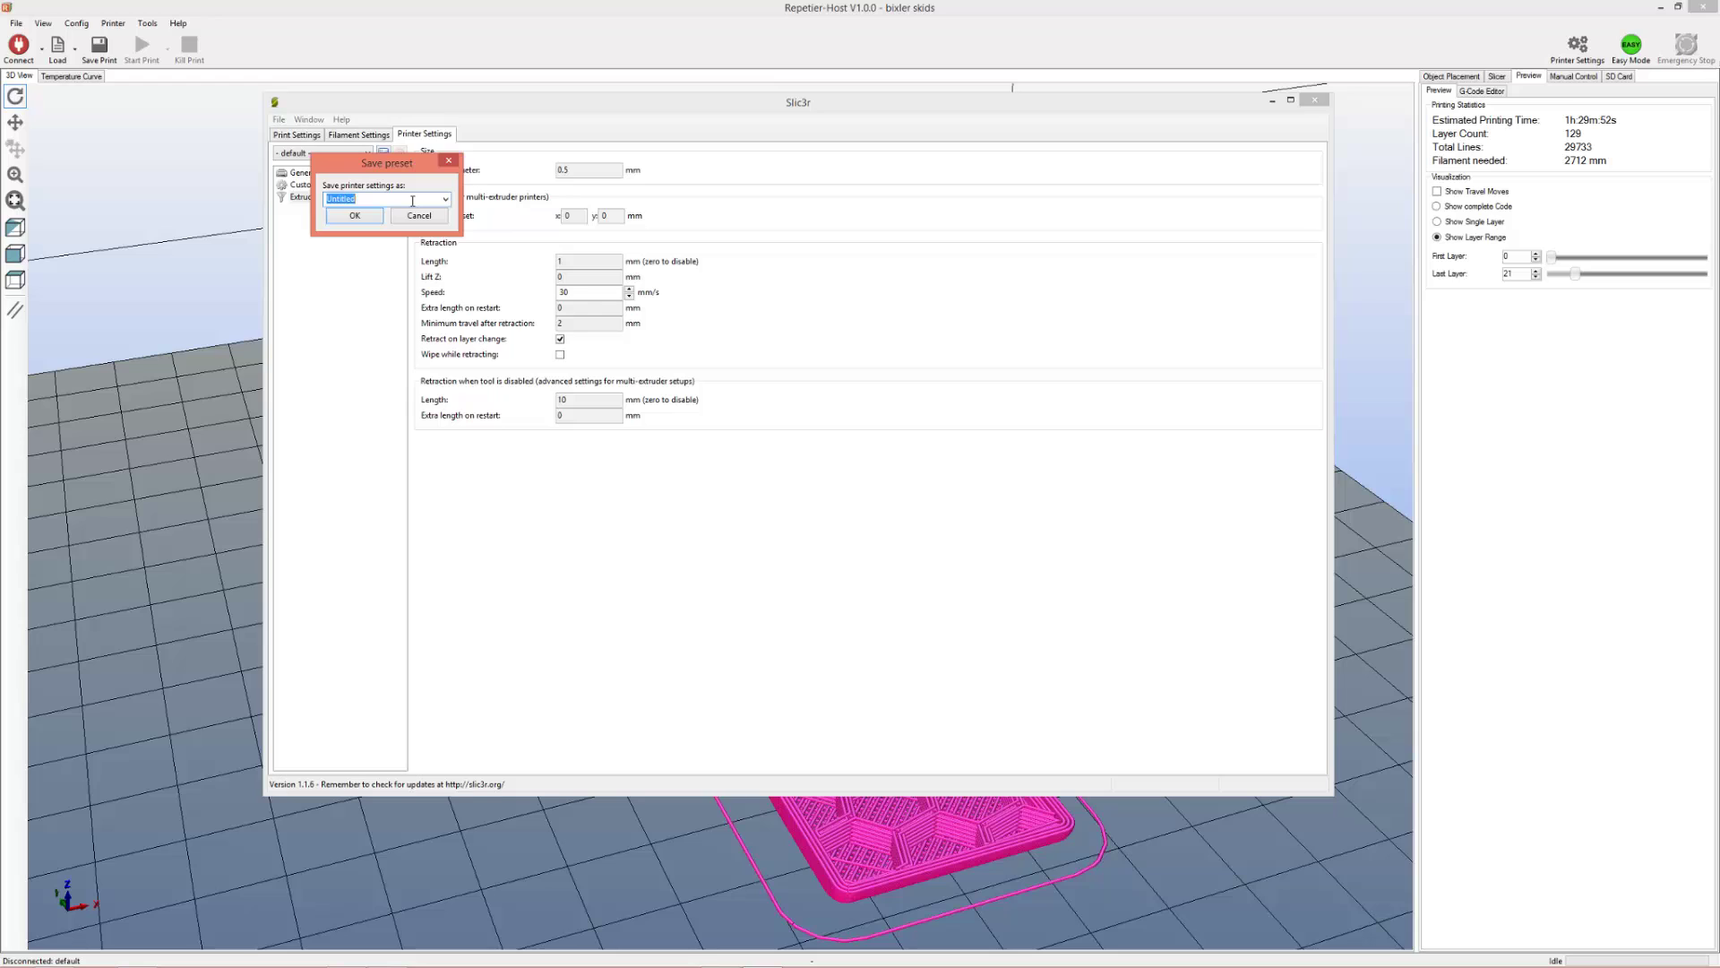
{"action": "type", "text": "test"}
{"action": "left_click", "coordinate": [355, 215]}
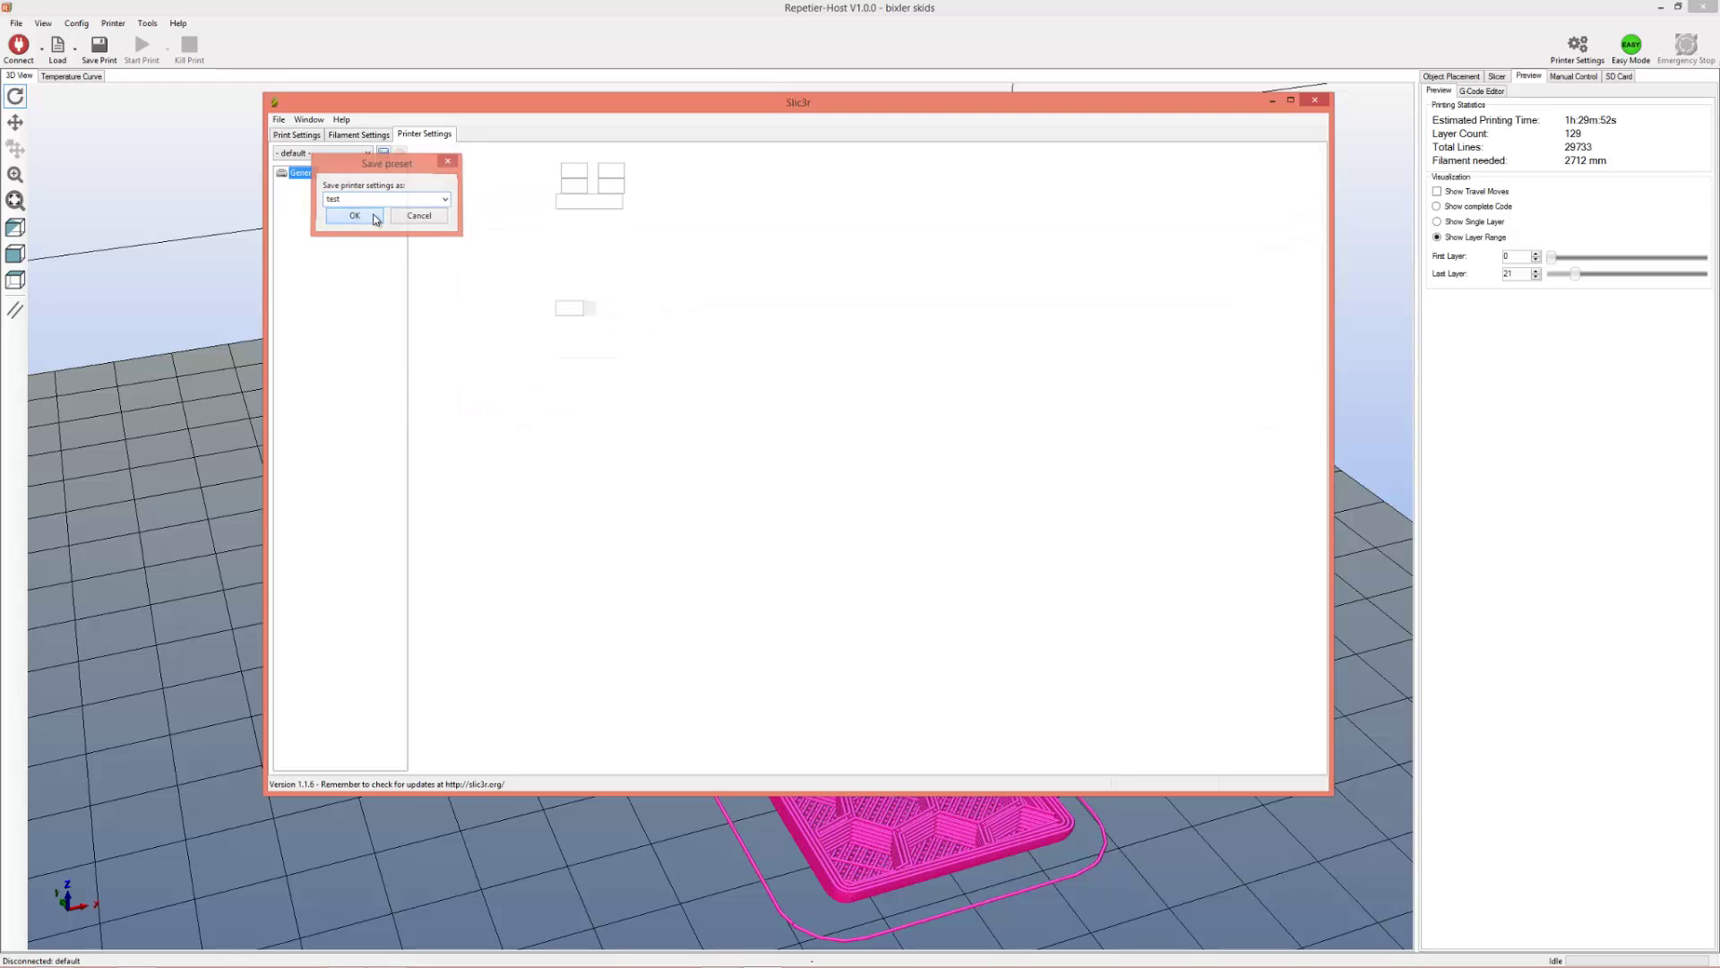
Close the Slic3r window and show the Slicer panel, orbiting around the skid model.
{"action": "left_click", "coordinate": [1314, 102]}
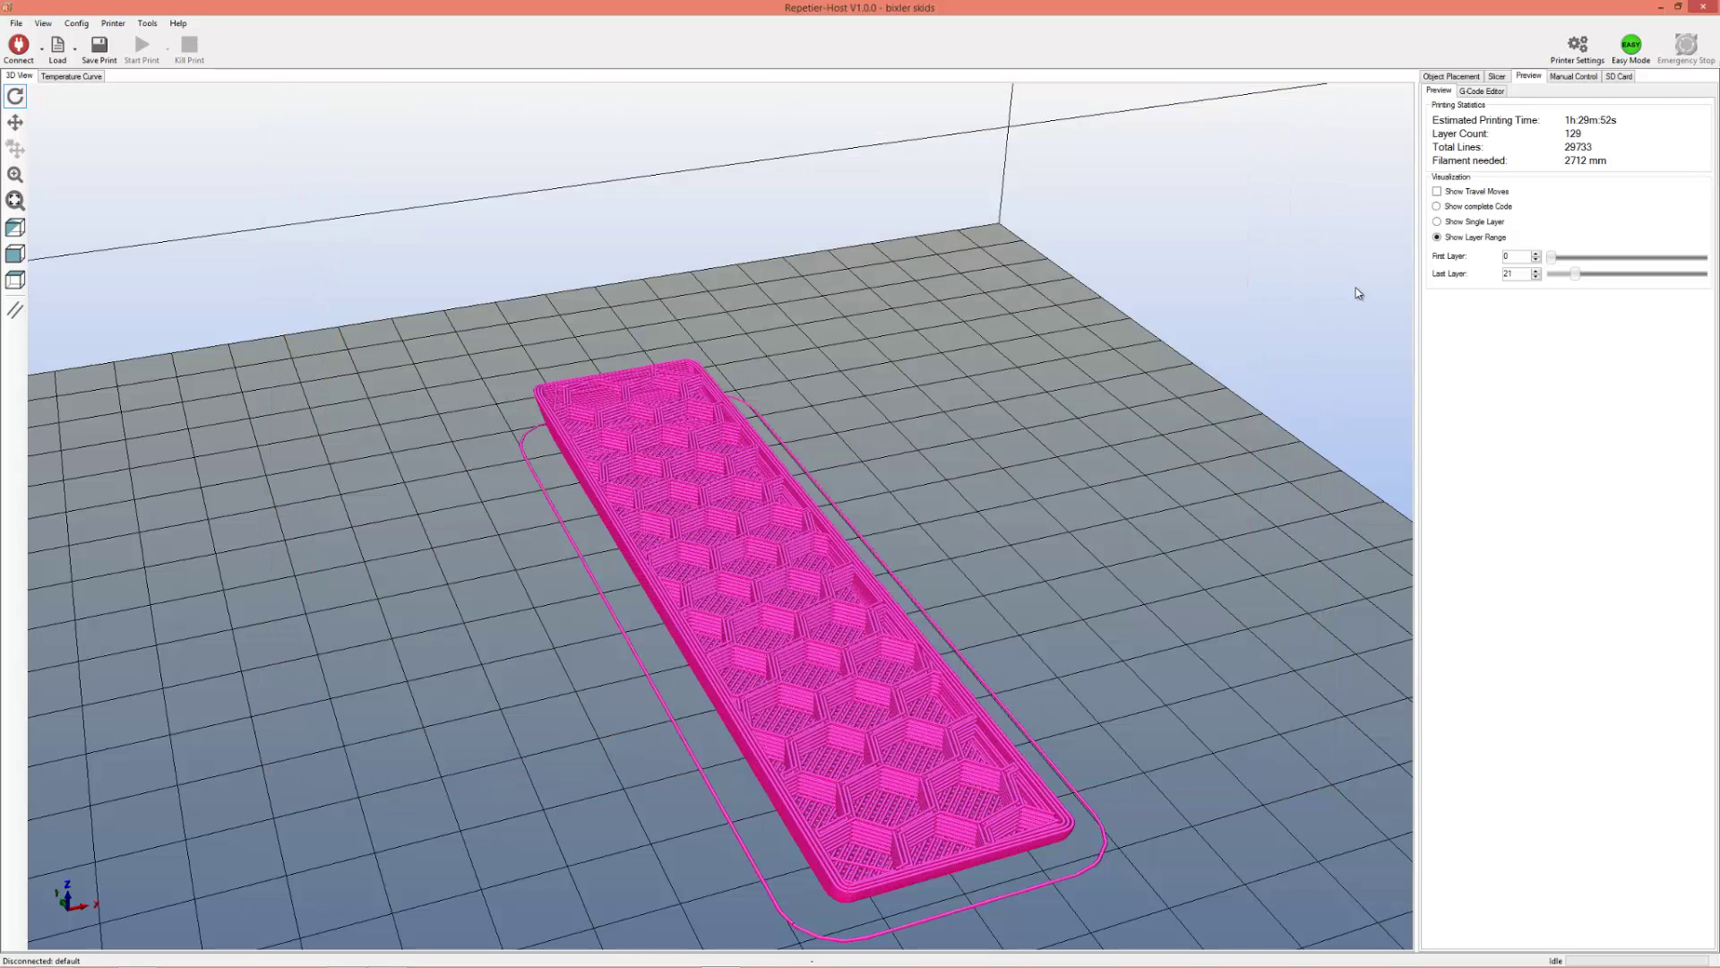
{"action": "left_click", "coordinate": [1498, 78]}
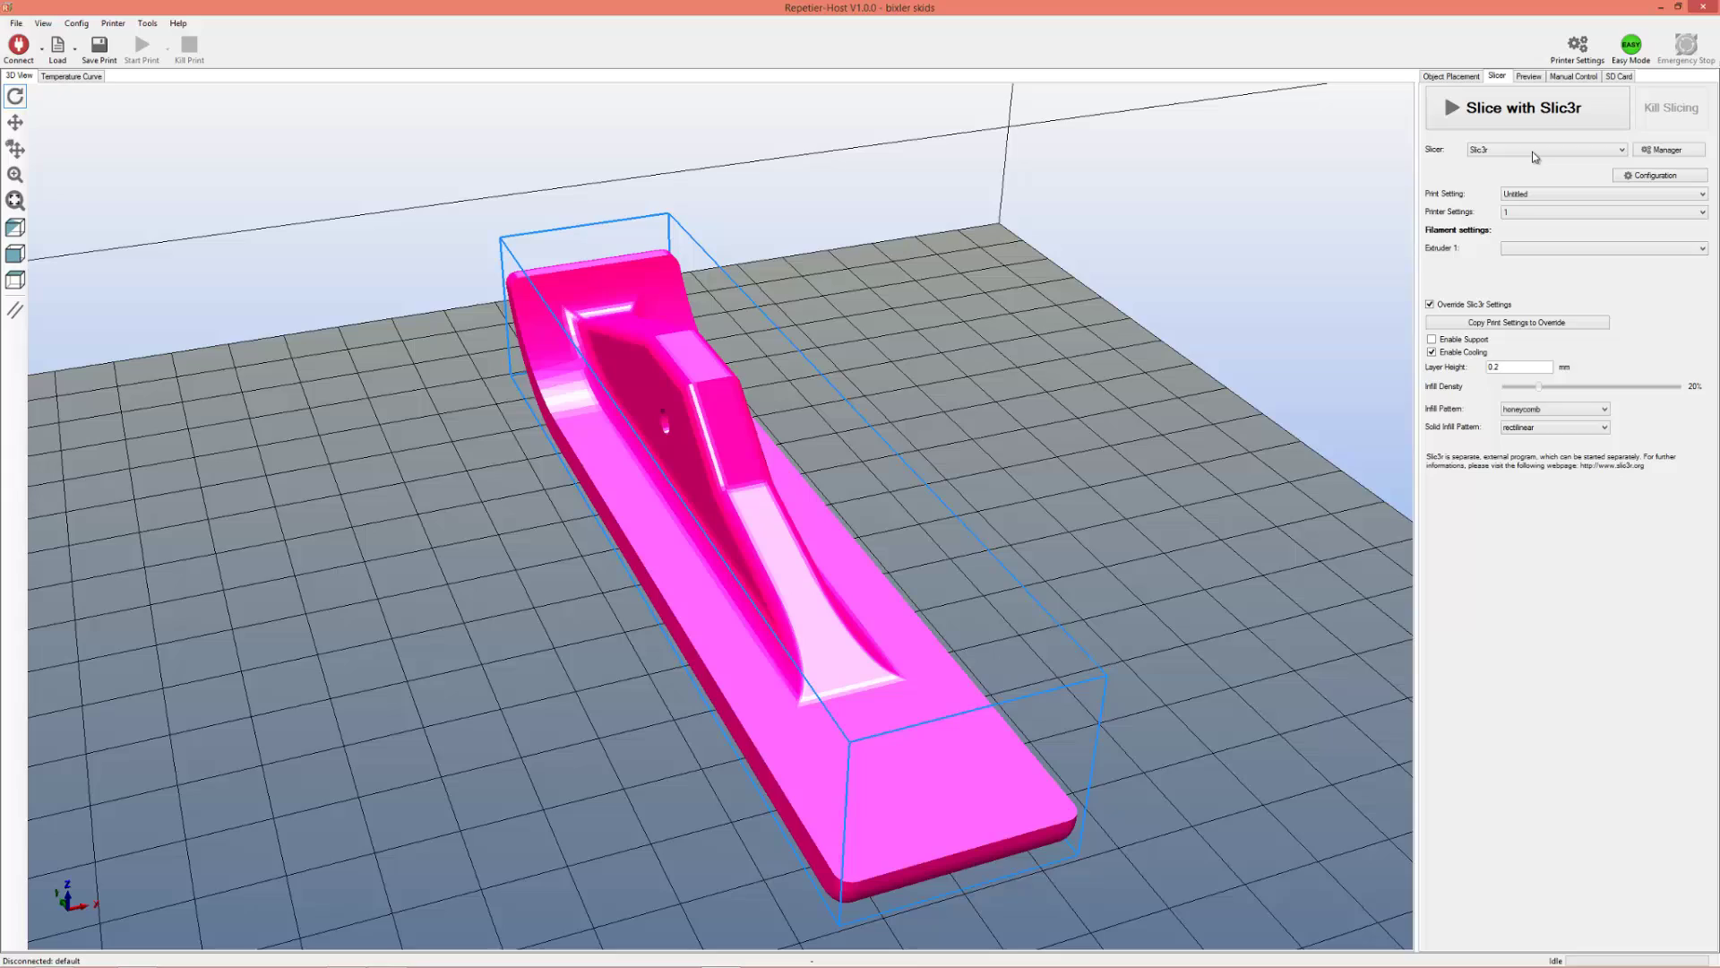
{"action": "left_click_drag", "start_coordinate": [836, 671], "coordinate": [1303, 409]}
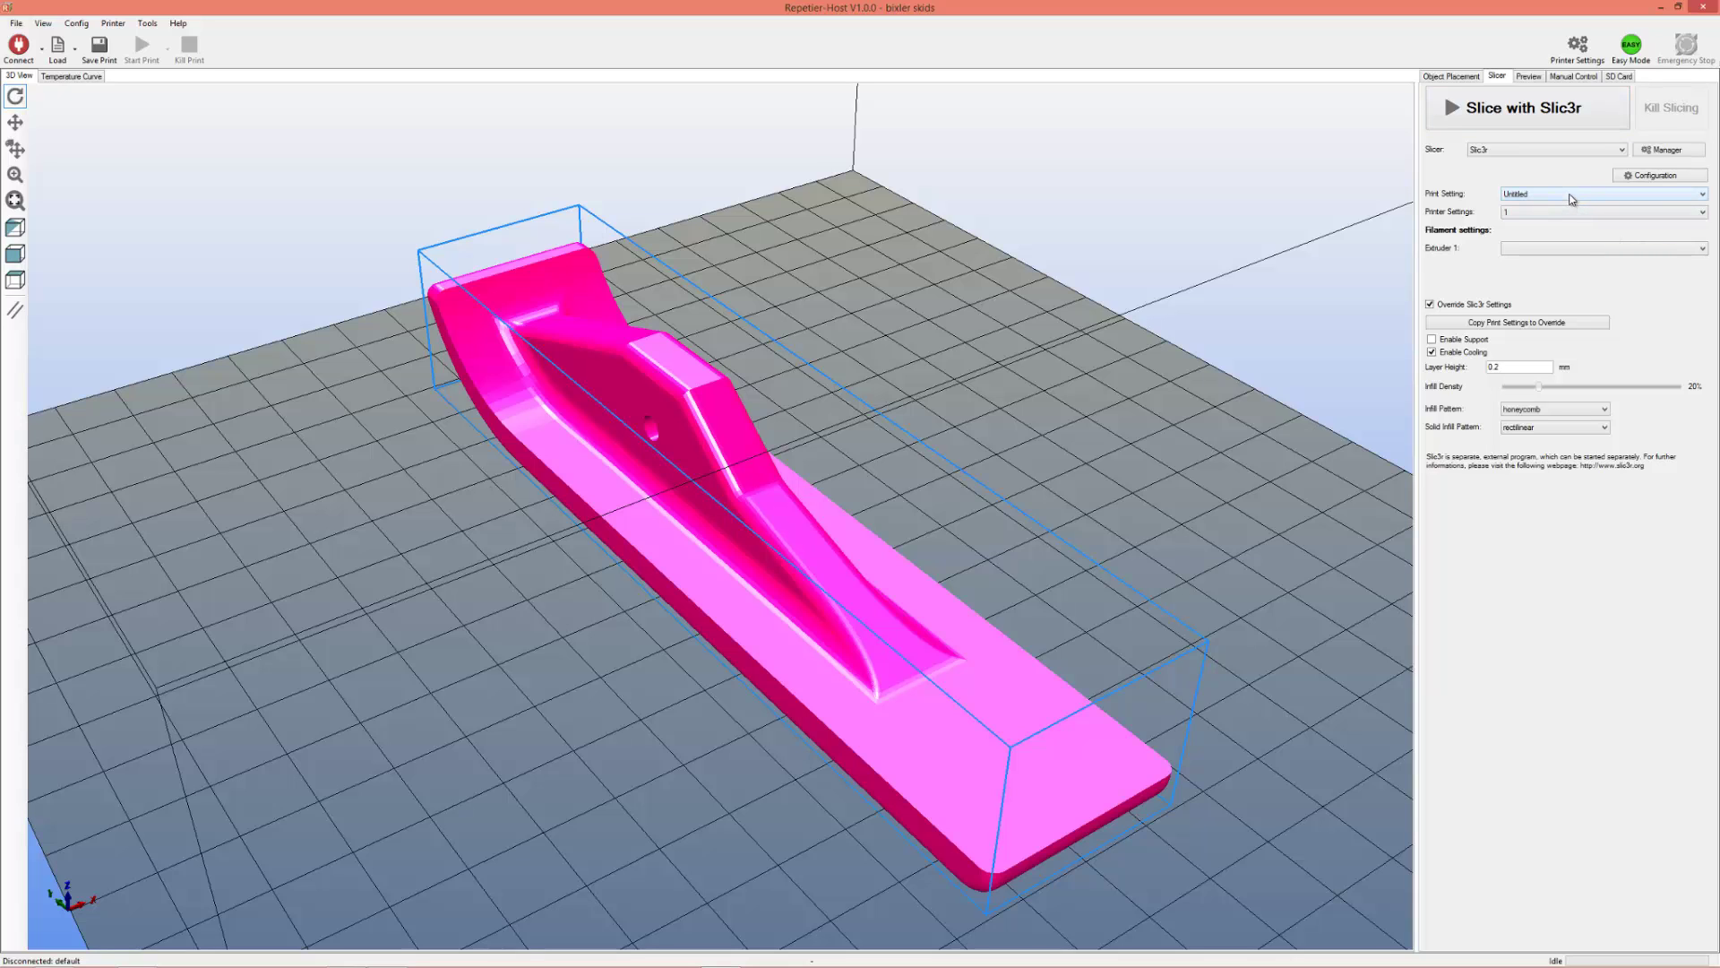
Check the Print Setting presets (Untitled) and the empty Extruder 1 filament list.
{"action": "left_click", "coordinate": [1571, 198]}
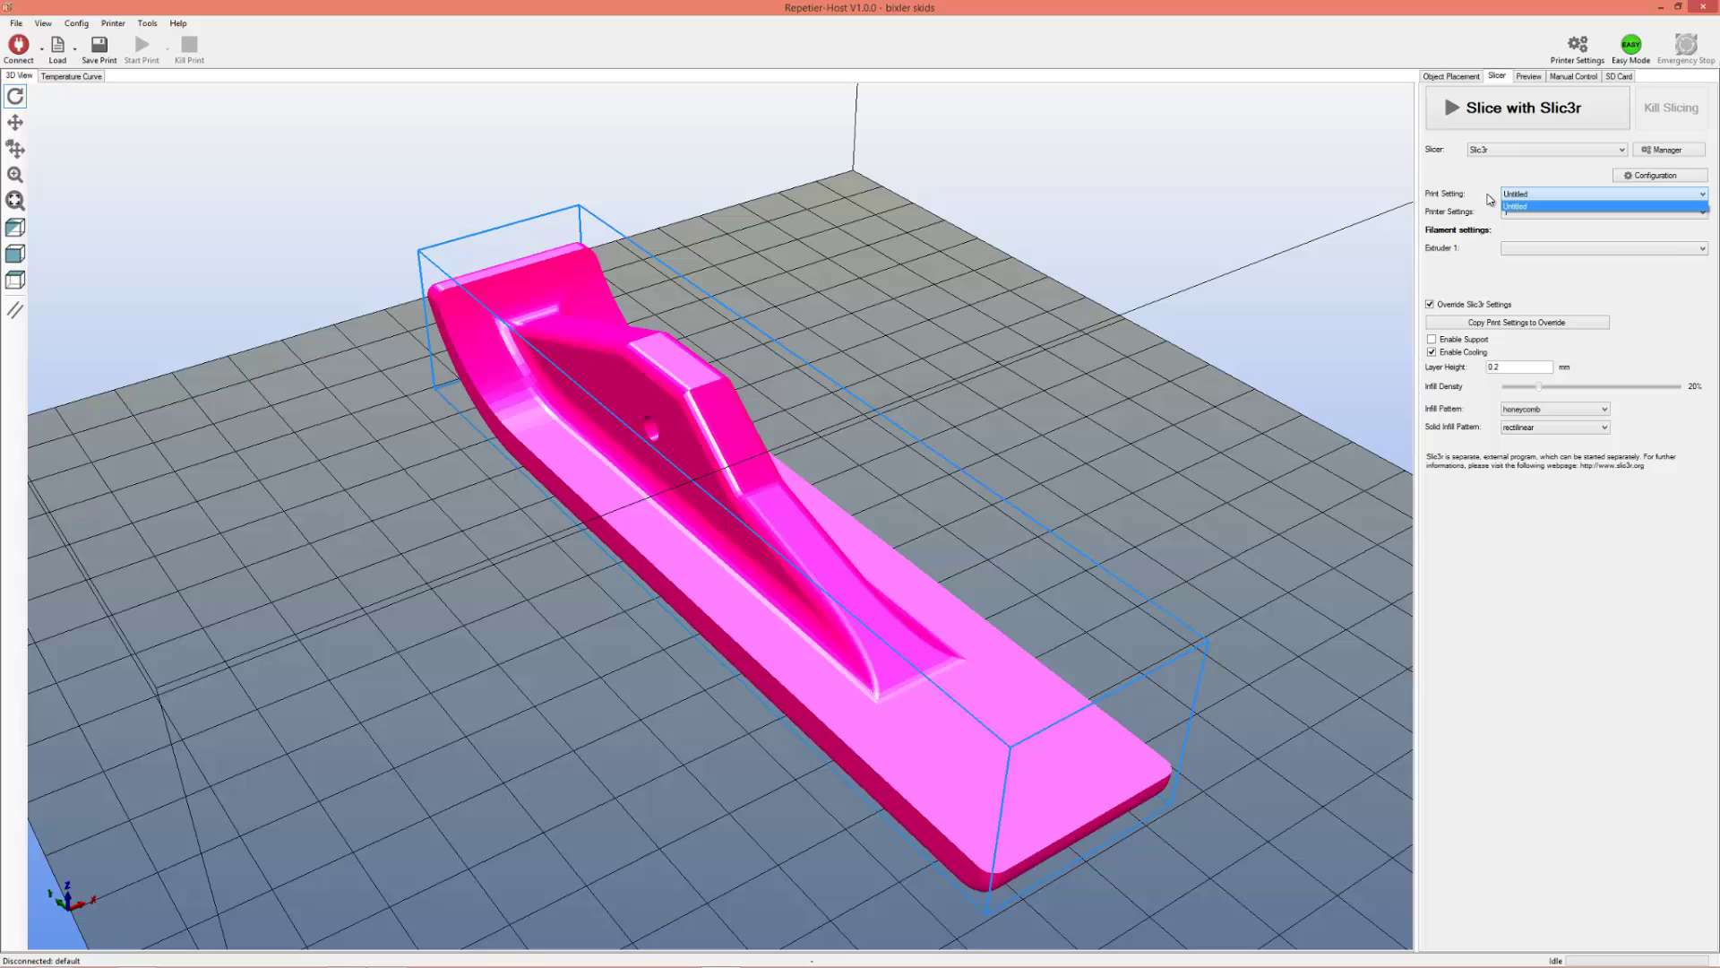
{"action": "left_click", "coordinate": [1459, 206]}
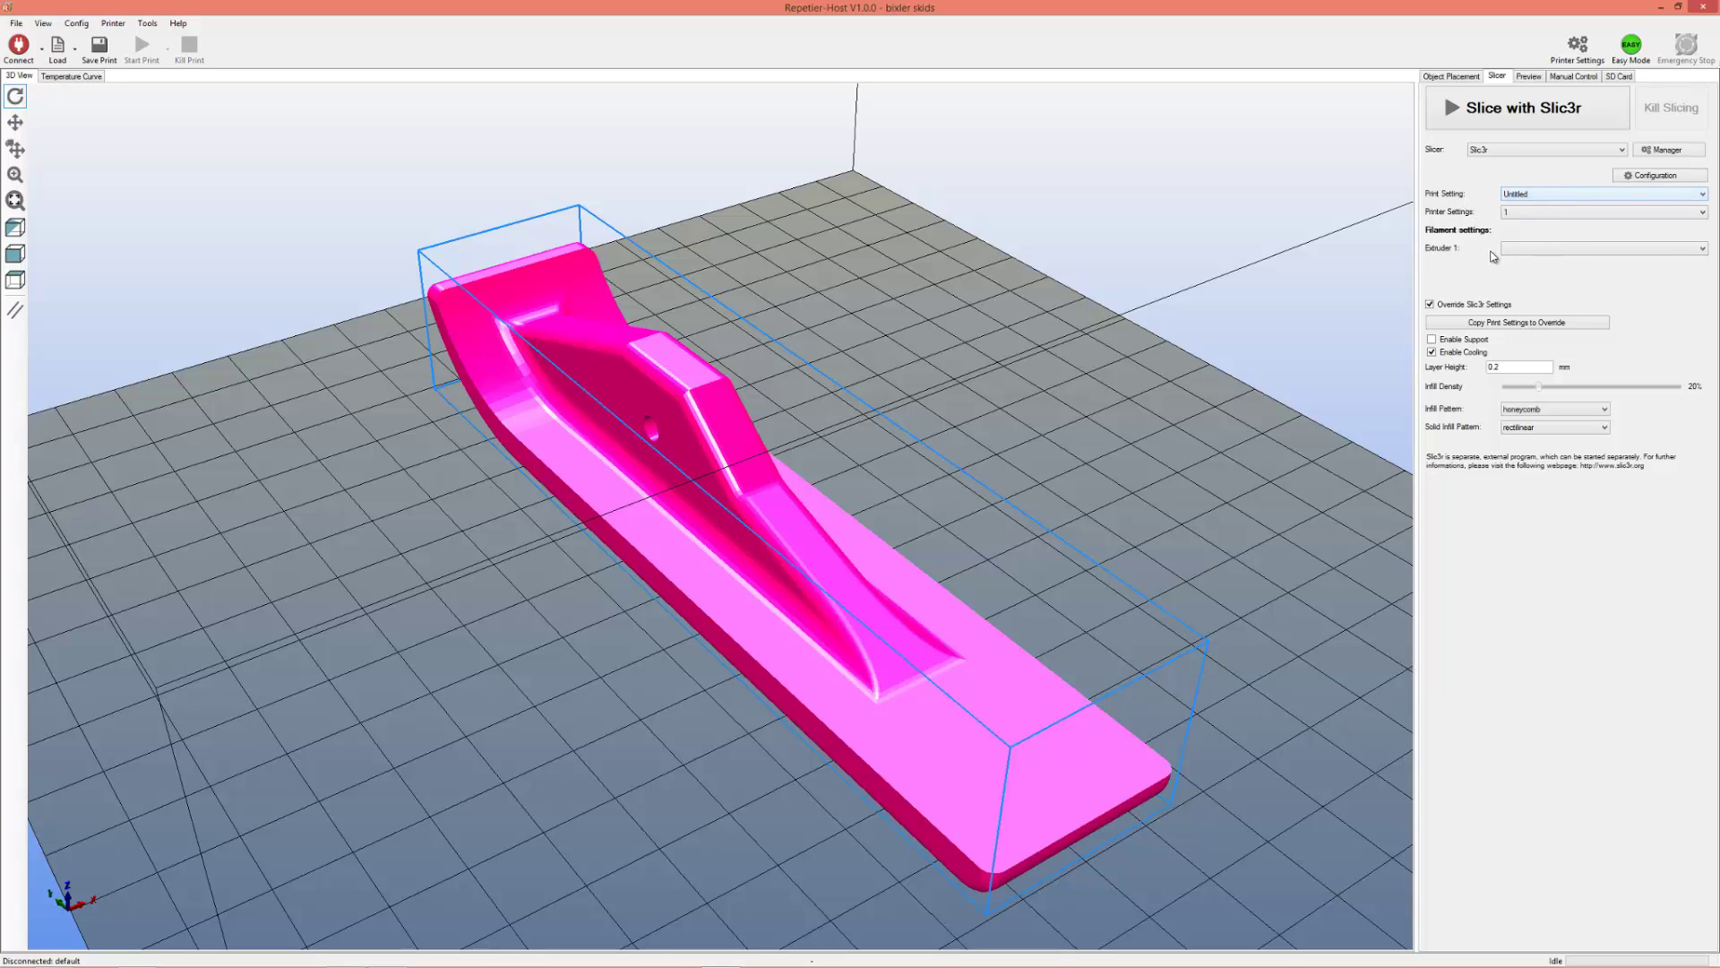
{"action": "left_click", "coordinate": [1570, 195]}
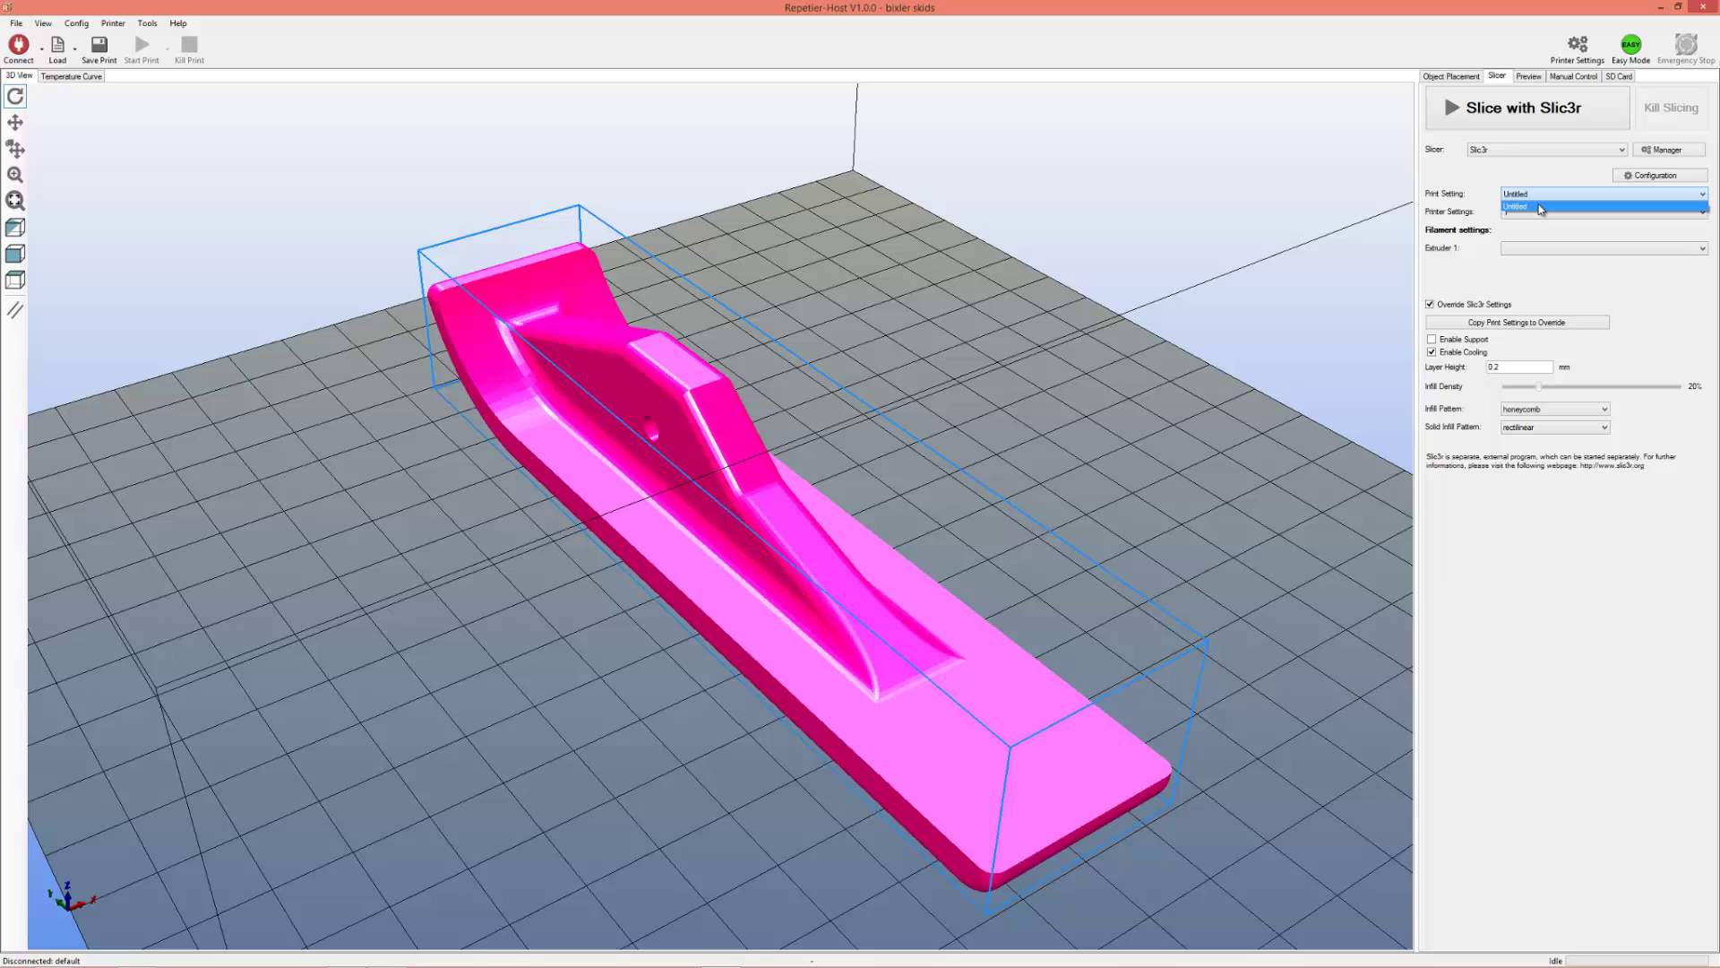
{"action": "left_click", "coordinate": [1545, 231]}
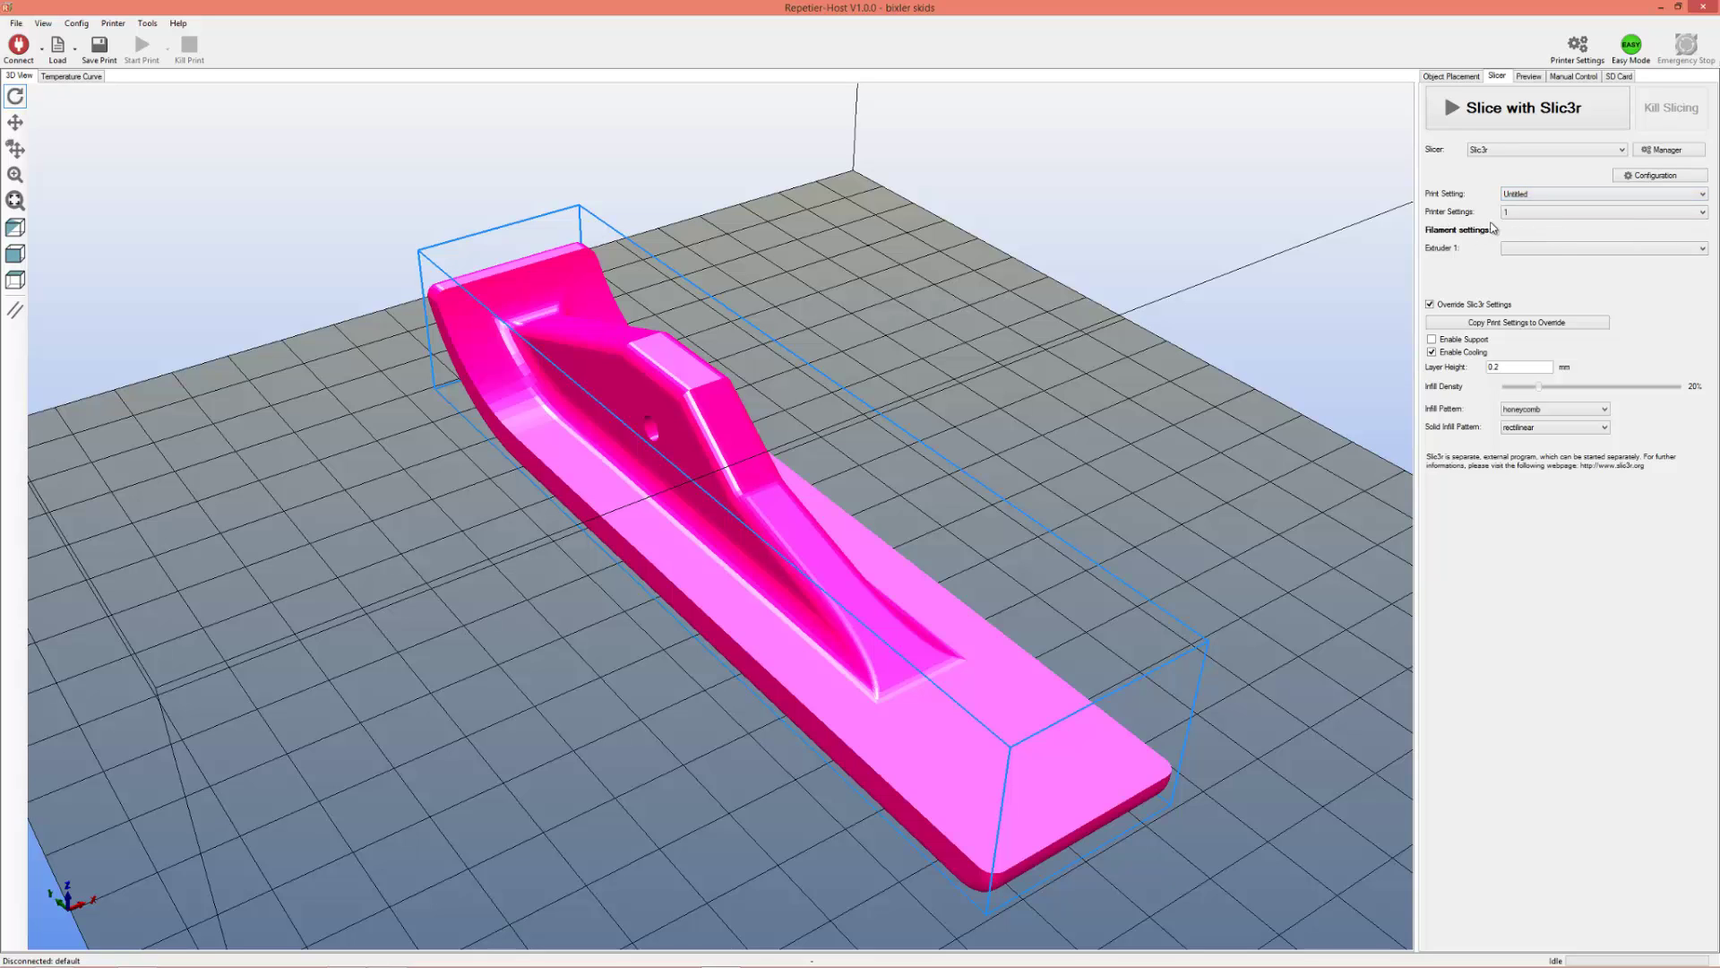
{"action": "left_click", "coordinate": [1561, 251]}
{"action": "left_click", "coordinate": [1496, 266]}
{"action": "left_click", "coordinate": [1552, 253]}
{"action": "left_click", "coordinate": [1466, 266]}
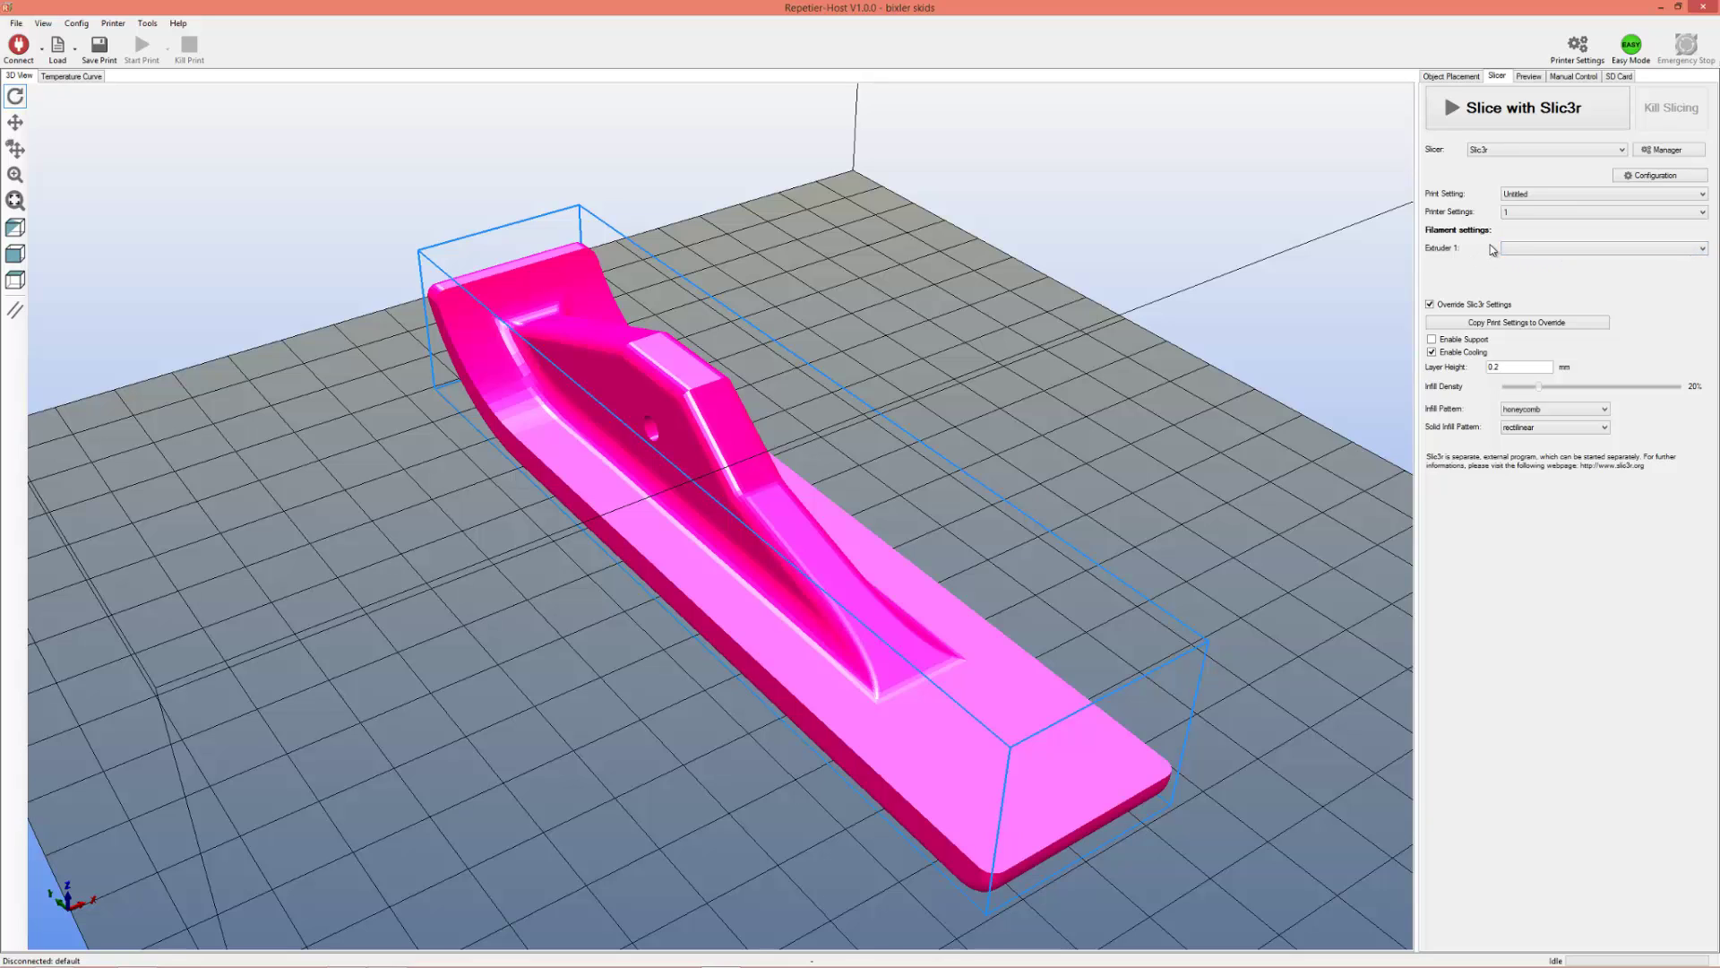